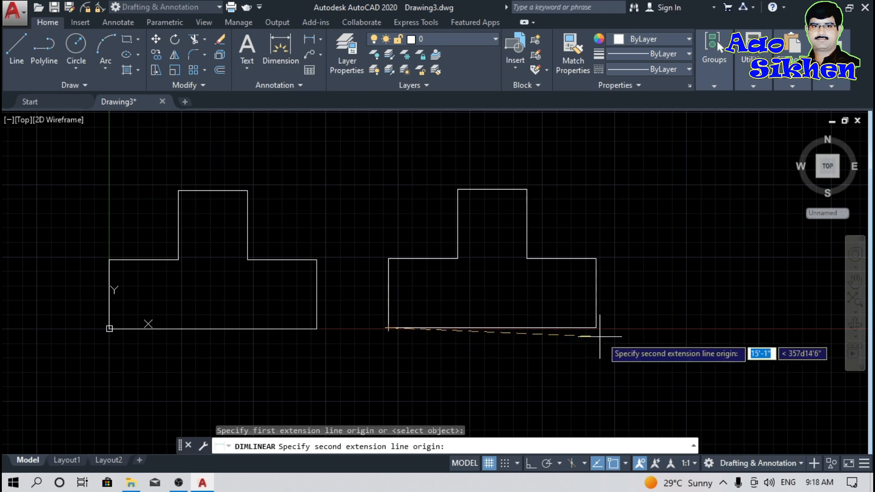
Add linear dimensions to the bottom edge of the second T-shape and the left side of its upper block
{"action": "left_click", "coordinate": [596, 327]}
{"action": "left_click", "coordinate": [585, 343]}
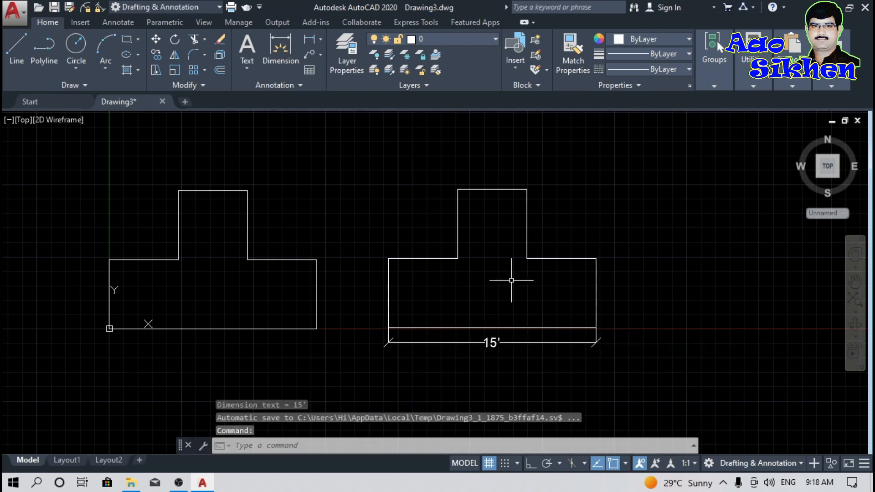
{"action": "key", "text": "Return"}
{"action": "left_click", "coordinate": [458, 258]}
{"action": "left_click", "coordinate": [457, 189]}
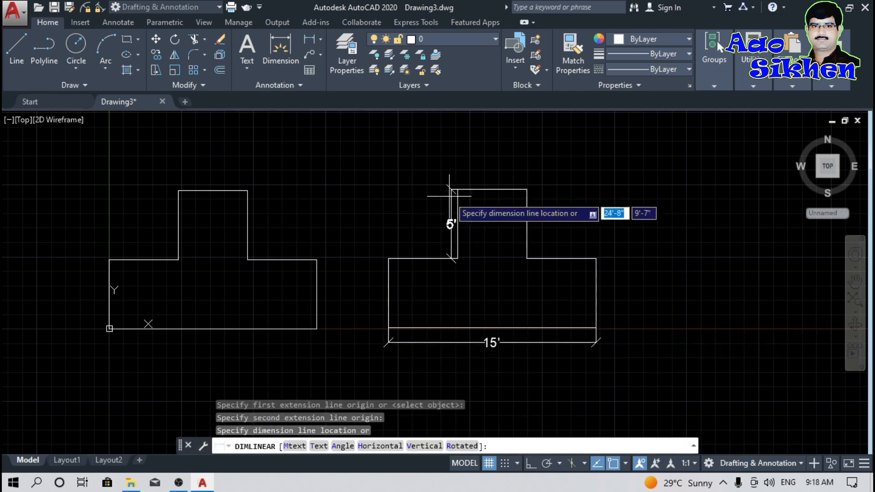
{"action": "left_click", "coordinate": [445, 187]}
Add linear dimensions to the top edge of the second shape's upper block and to its right shoulder edge
{"action": "key", "text": "Return"}
{"action": "left_click", "coordinate": [527, 189]}
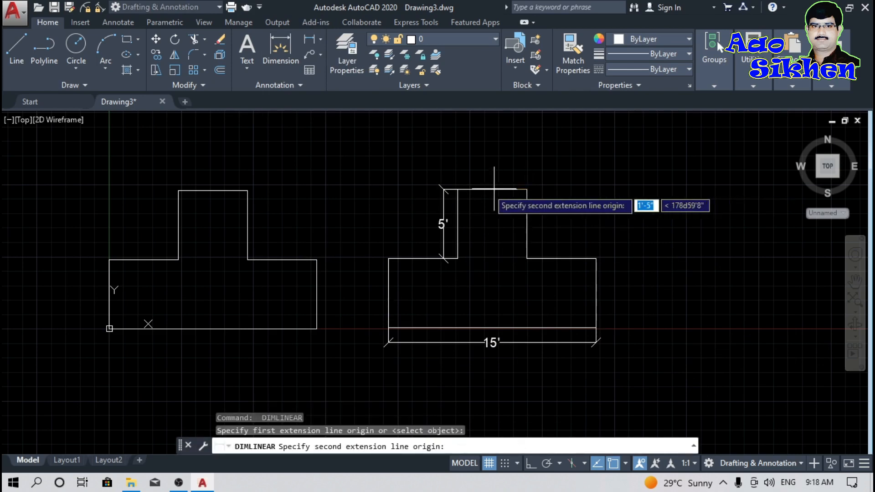
{"action": "left_click", "coordinate": [458, 189]}
{"action": "left_click", "coordinate": [464, 178]}
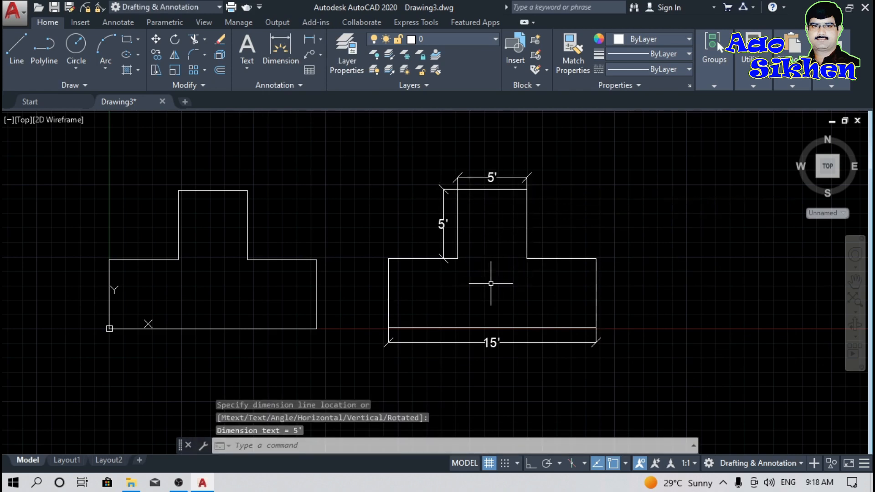
{"action": "key", "text": "Return"}
{"action": "left_click", "coordinate": [527, 259]}
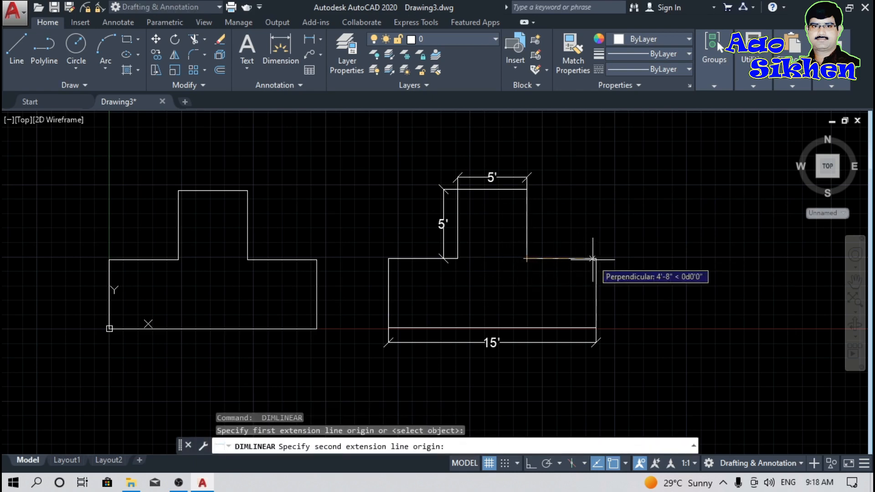
{"action": "left_click", "coordinate": [596, 258]}
{"action": "left_click", "coordinate": [589, 242]}
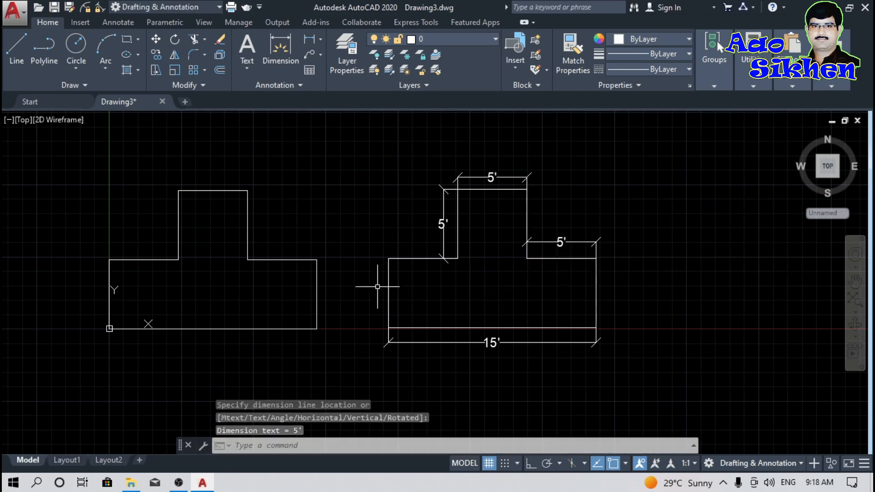
Add a vertical linear dimension along the left side of the second shape's lower block
{"action": "key", "text": "Return"}
{"action": "left_click", "coordinate": [389, 258]}
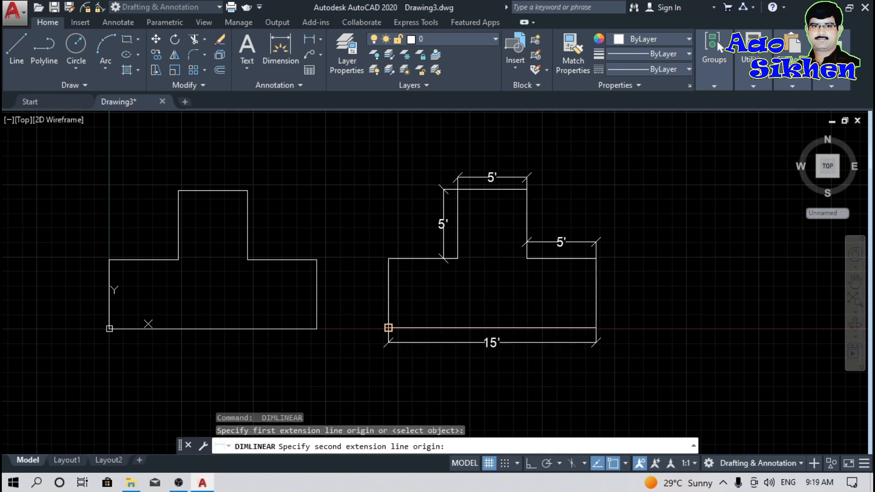
{"action": "left_click", "coordinate": [389, 329]}
{"action": "left_click", "coordinate": [375, 301]}
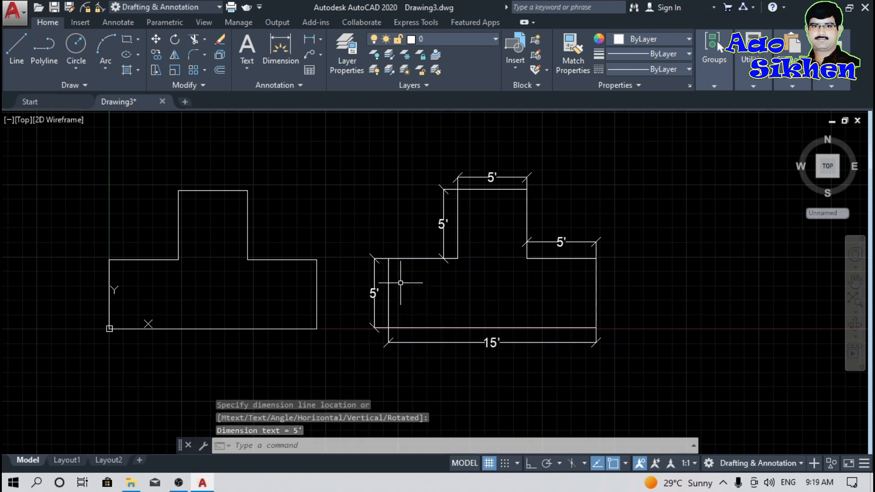
Add the multiline text "Line Command" inside the lower block of the dimensioned shape
{"action": "type", "text": "t"}
{"action": "key", "text": "Return"}
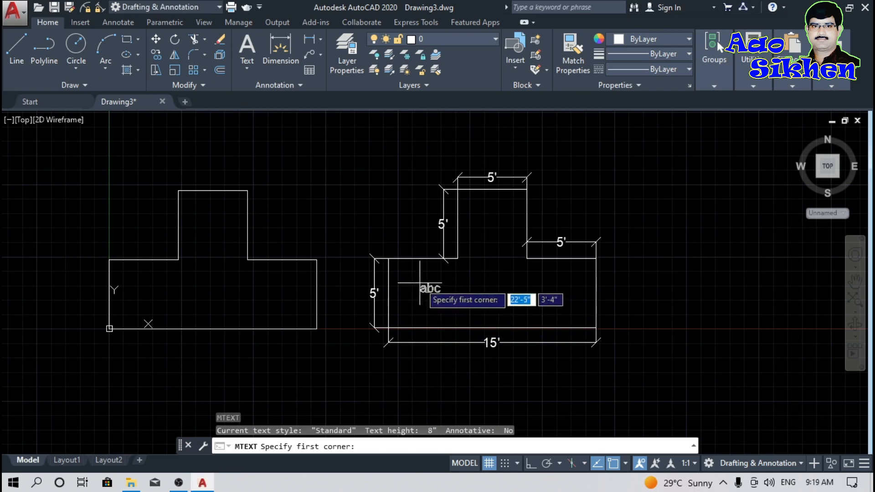
{"action": "left_click", "coordinate": [419, 283]}
{"action": "left_click", "coordinate": [527, 298]}
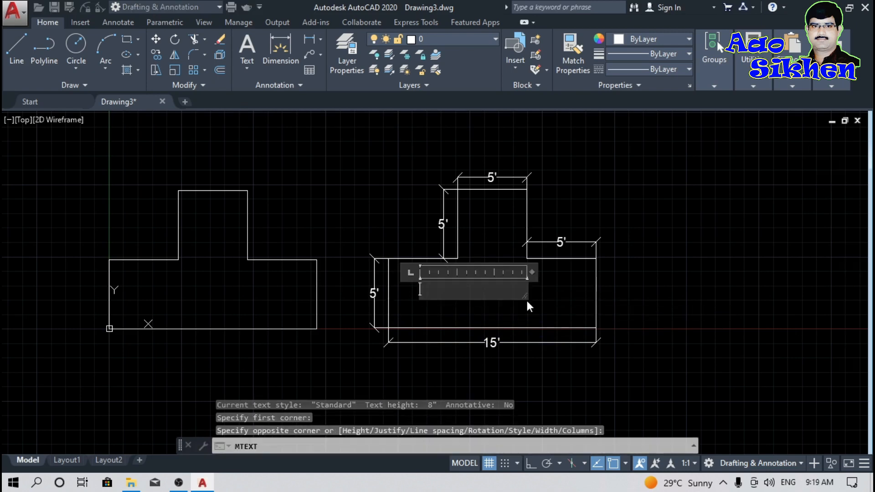
{"action": "type", "text": "Line"}
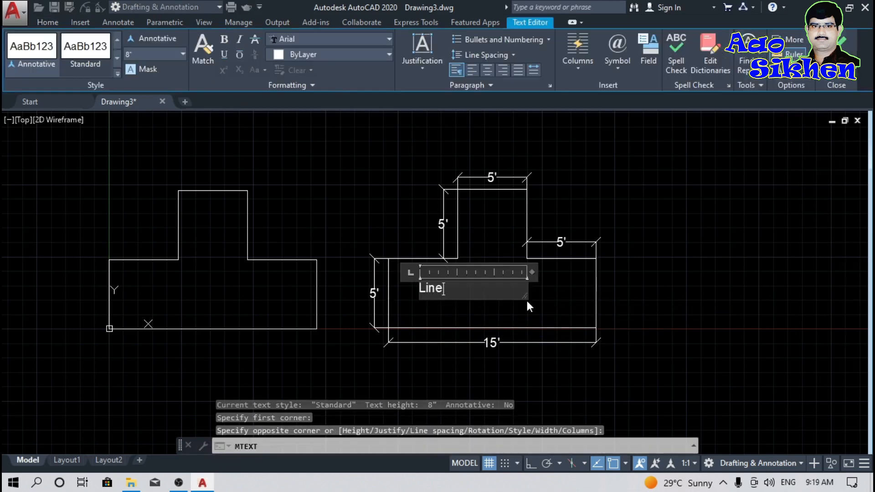
{"action": "type", "text": " C"}
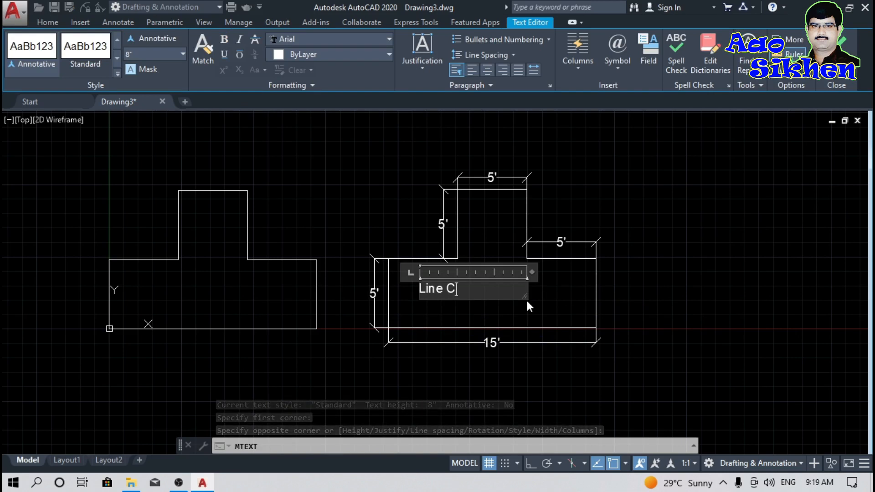
{"action": "type", "text": "ommand"}
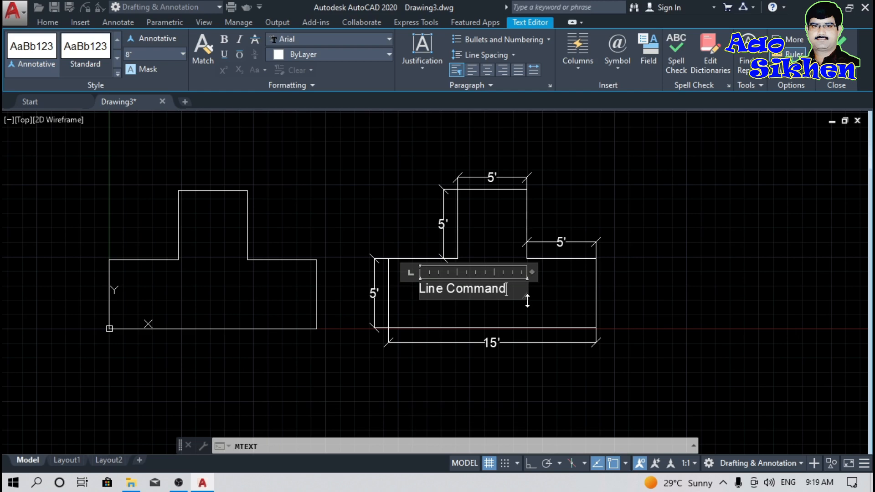
{"action": "left_click", "coordinate": [578, 370]}
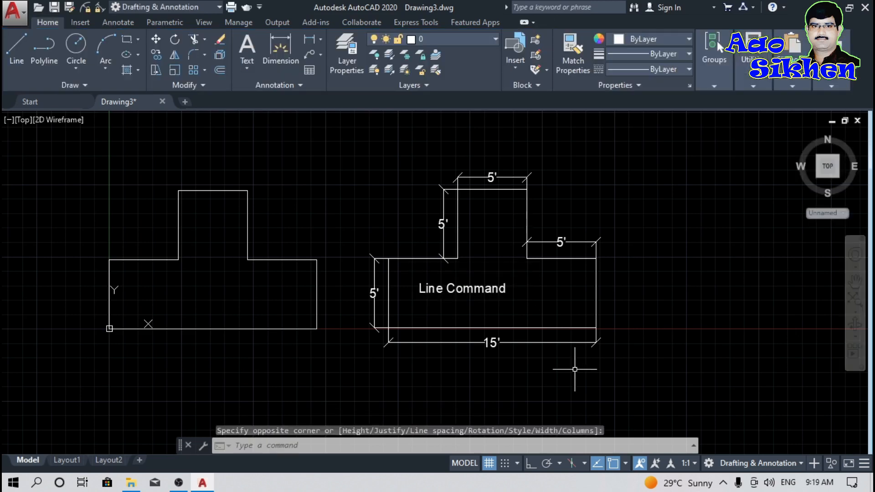
Move the "Line Command" text slightly toward the centre of the lower block
{"action": "left_click", "coordinate": [524, 326]}
{"action": "left_click", "coordinate": [469, 279]}
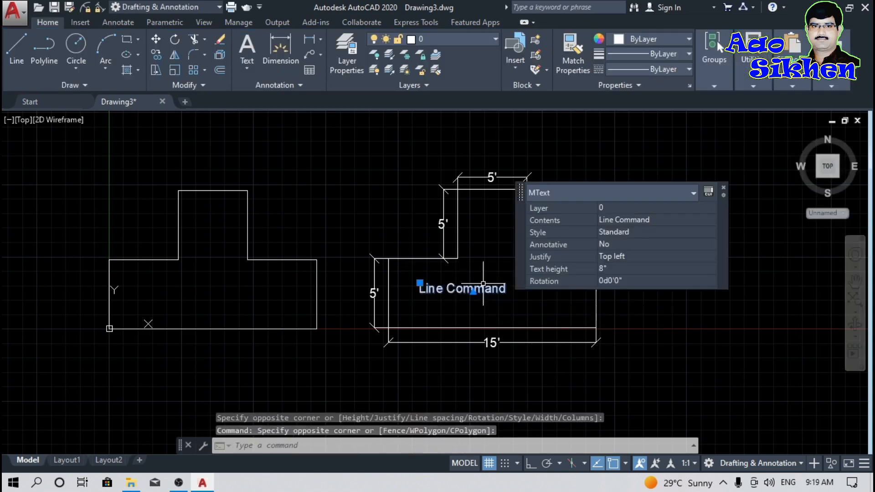
{"action": "key", "text": "m"}
{"action": "key", "text": "Return"}
{"action": "left_click", "coordinate": [702, 371]}
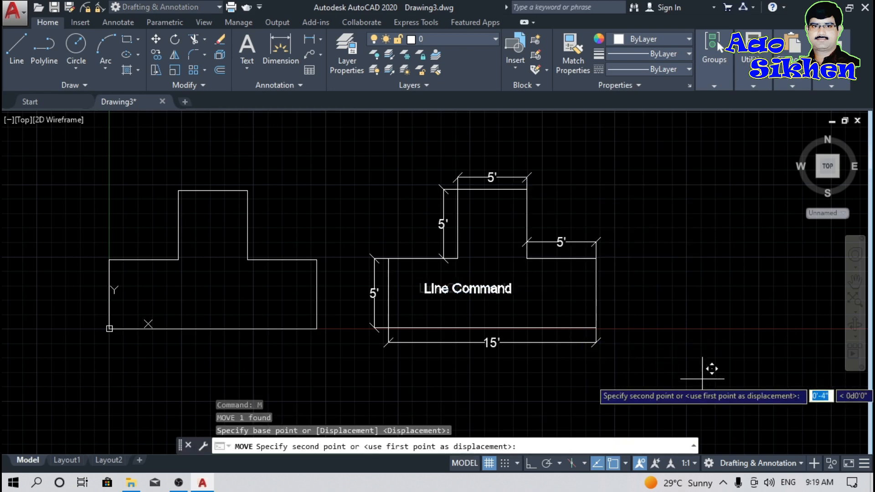
{"action": "left_click", "coordinate": [724, 384]}
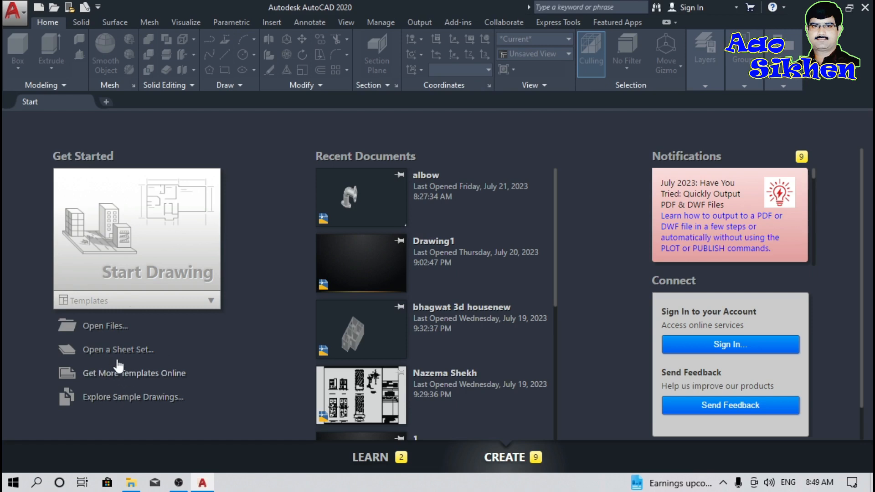
Look through the recent documents on the start page and start a new blank drawing
{"action": "left_click", "coordinate": [211, 302]}
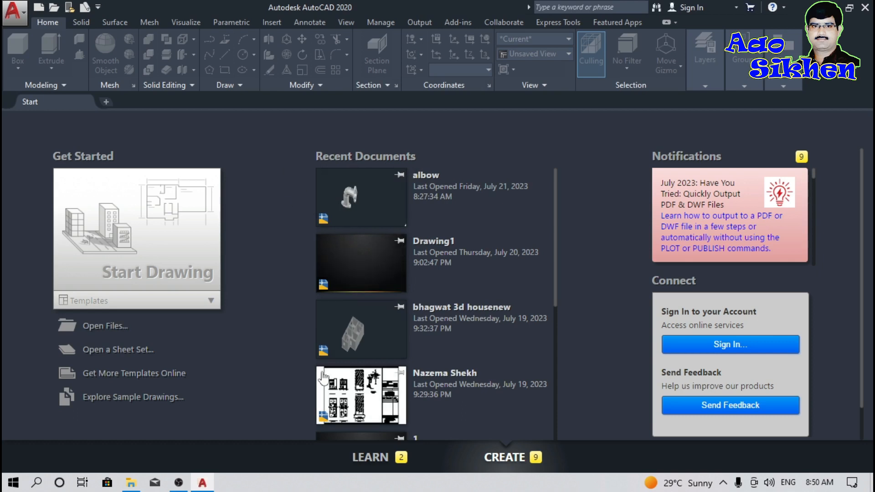
{"action": "scroll", "coordinate": [330, 404], "scroll_direction": "down", "scroll_amount": 5}
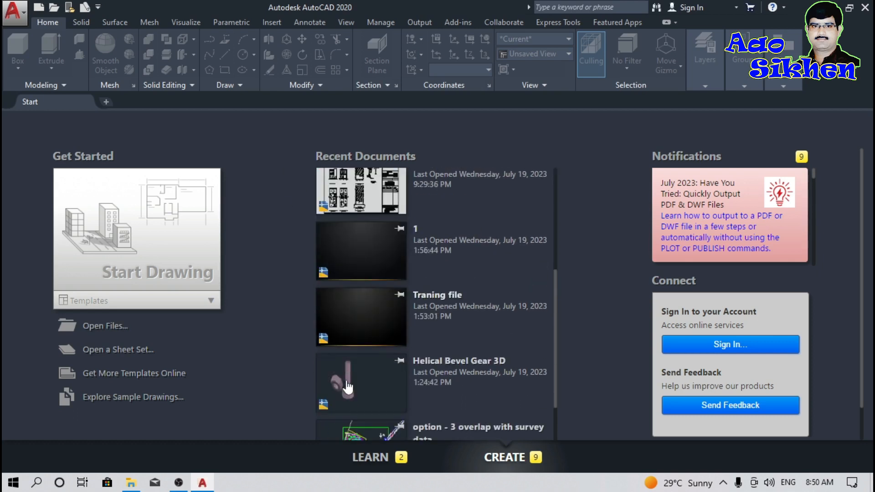
{"action": "scroll", "coordinate": [345, 389], "scroll_direction": "down", "scroll_amount": 3}
{"action": "scroll", "coordinate": [360, 383], "scroll_direction": "up", "scroll_amount": 5}
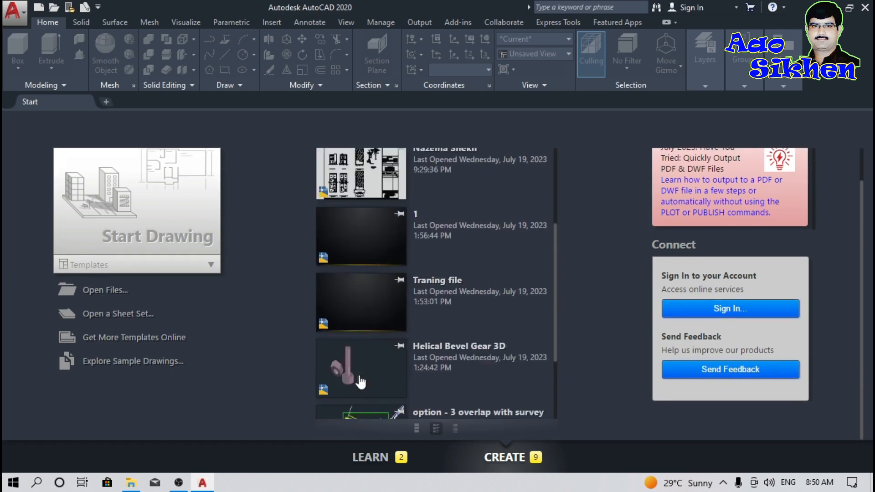
{"action": "scroll", "coordinate": [374, 255], "scroll_direction": "up", "scroll_amount": 2}
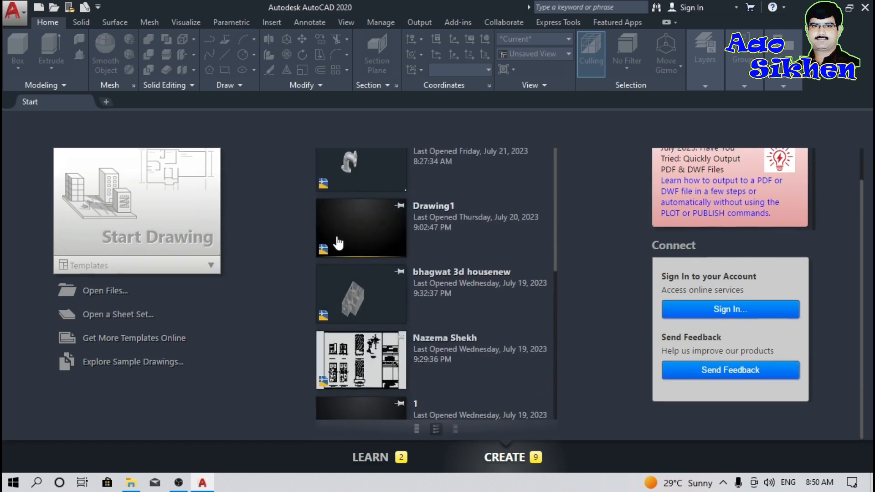
{"action": "scroll", "coordinate": [338, 243], "scroll_direction": "up", "scroll_amount": 2}
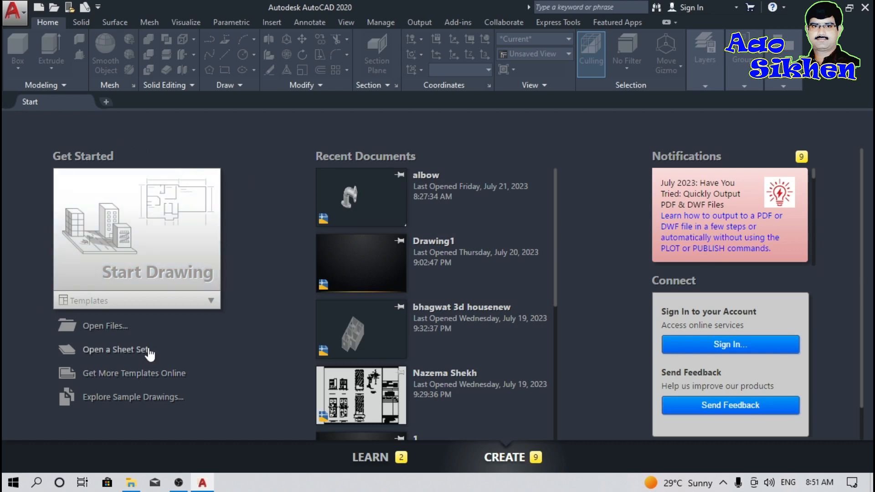
{"action": "left_click", "coordinate": [145, 246]}
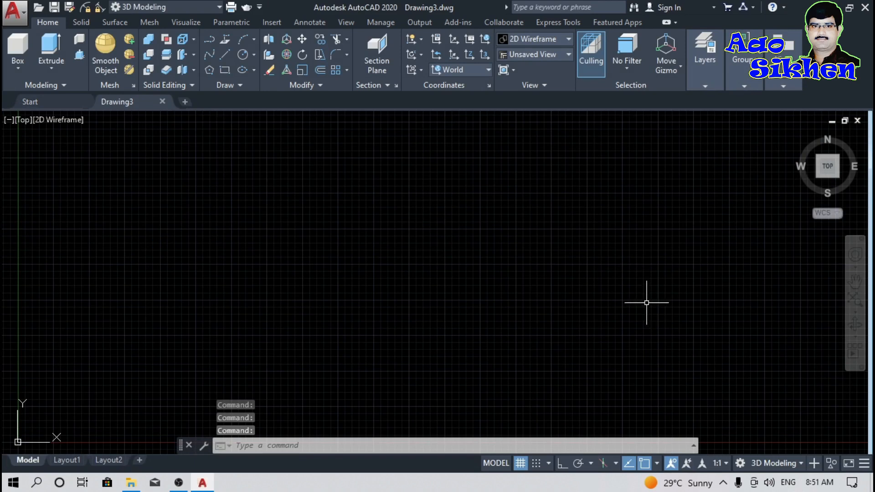
Draw a freehand zigzag of five connected line segments across the drawing area with the Line command
{"action": "key", "text": "Return"}
{"action": "left_click", "coordinate": [193, 303]}
{"action": "left_click", "coordinate": [383, 199]}
{"action": "left_click", "coordinate": [550, 307]}
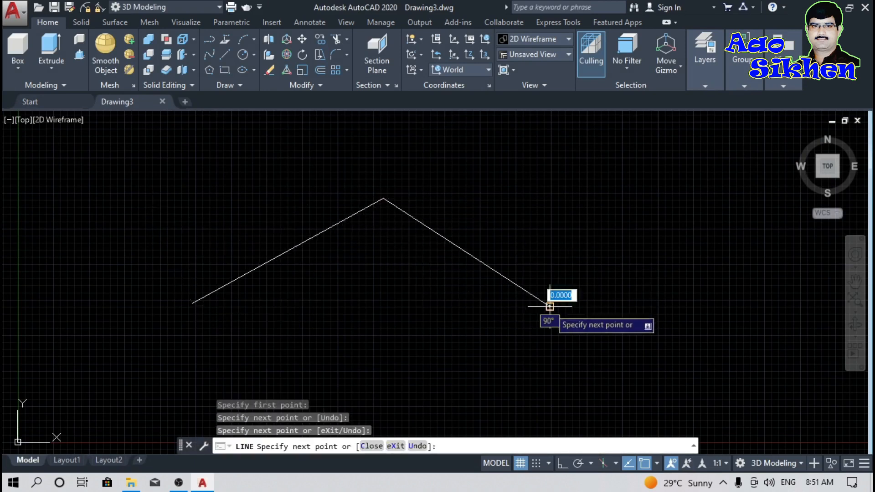
{"action": "left_click", "coordinate": [321, 319]}
{"action": "left_click", "coordinate": [522, 181]}
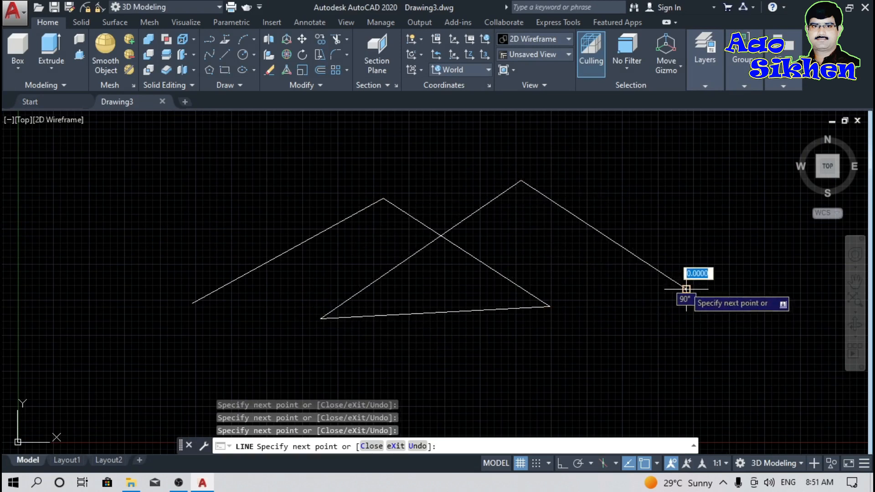
{"action": "left_click", "coordinate": [686, 289]}
{"action": "key", "text": "Escape"}
Erase all five zigzag line segments from the drawing
{"action": "left_click", "coordinate": [658, 168]}
{"action": "left_click", "coordinate": [233, 311]}
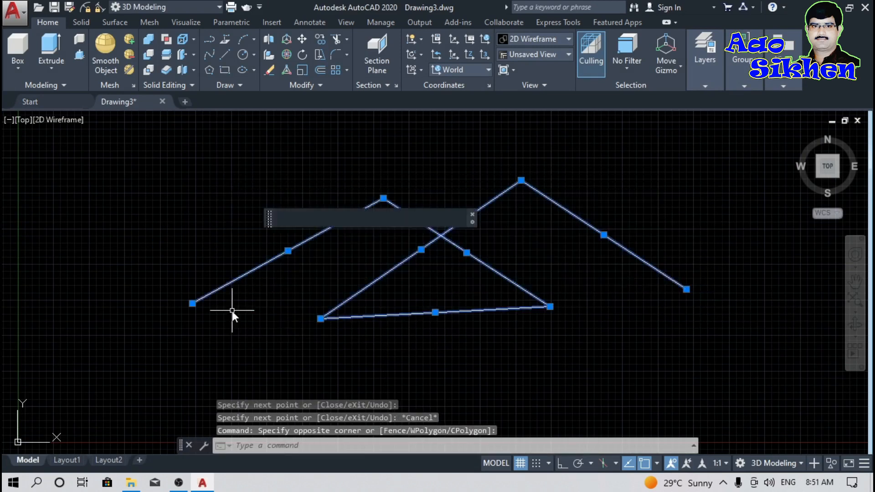
{"action": "key", "text": "Delete"}
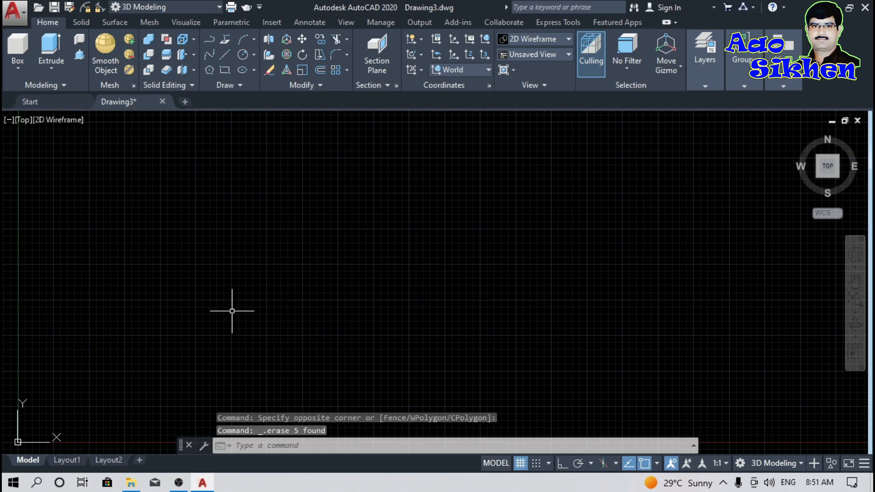
Switch the workspace to Drafting & Annotation
{"action": "left_click", "coordinate": [221, 8]}
{"action": "left_click", "coordinate": [204, 21]}
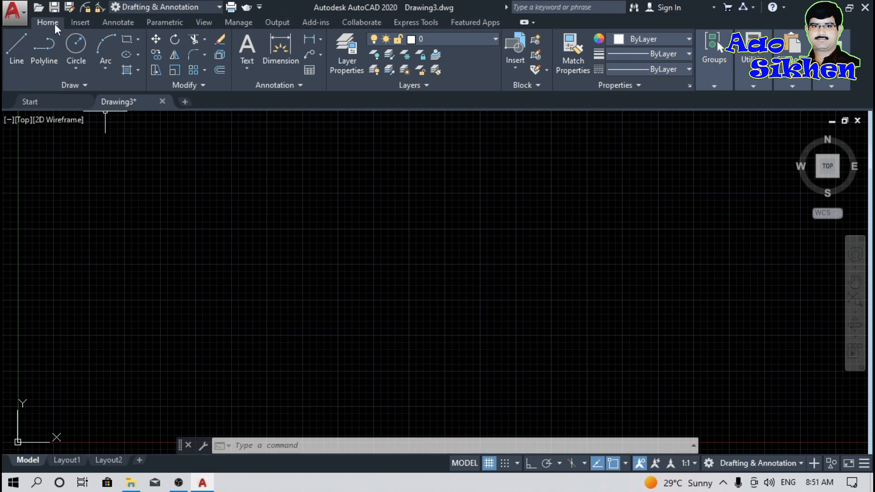
Examine the Insert, Annotate, Parametric, View, Manage, Output, Add-ins and Collaborate tool sets, and return to the Home tools
{"action": "left_click", "coordinate": [80, 21]}
{"action": "left_click", "coordinate": [122, 22]}
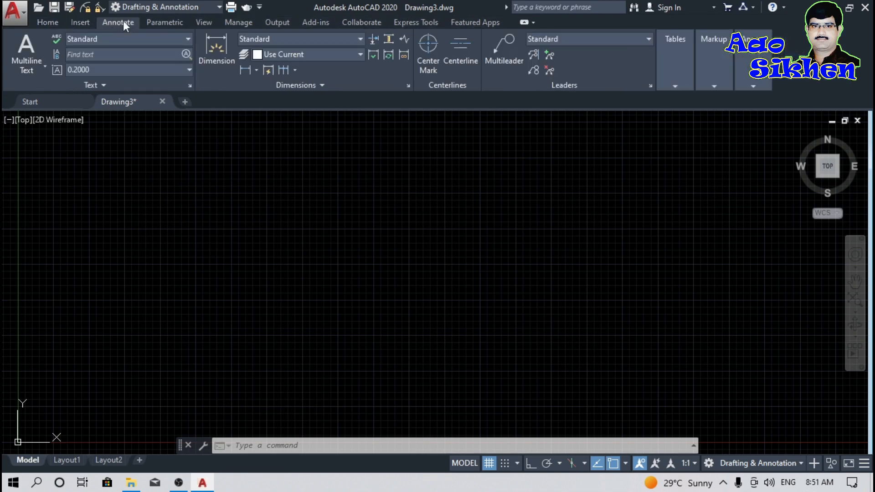
{"action": "left_click", "coordinate": [161, 21]}
{"action": "left_click", "coordinate": [199, 21]}
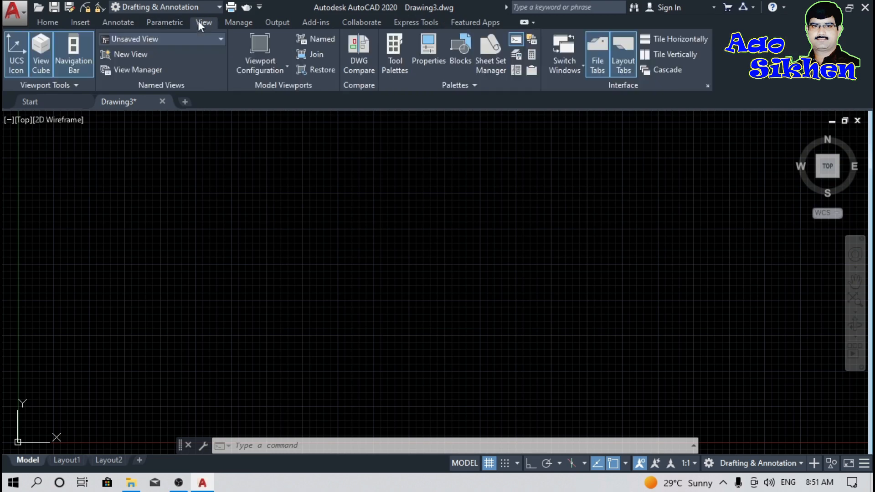
{"action": "left_click", "coordinate": [231, 21]}
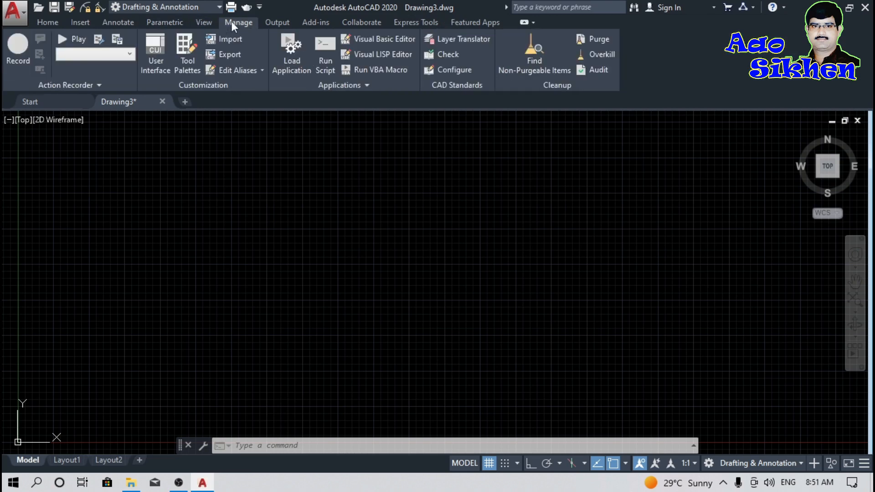
{"action": "left_click", "coordinate": [279, 23]}
{"action": "left_click", "coordinate": [314, 22]}
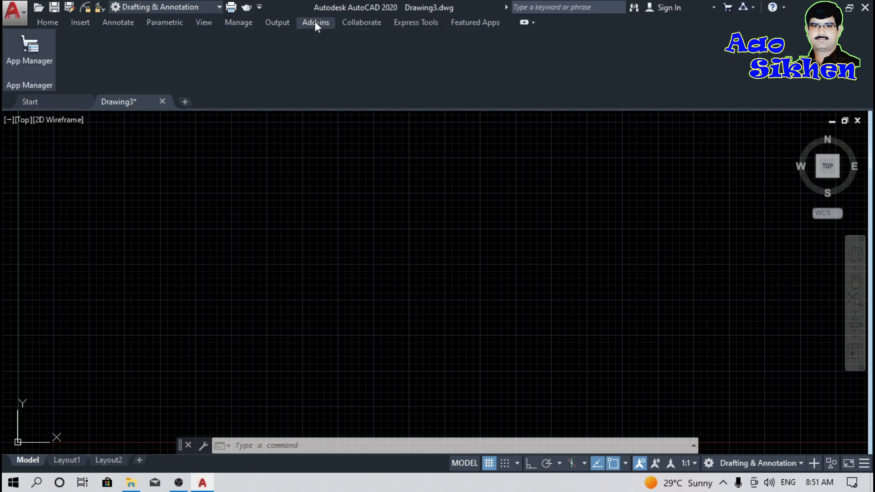
{"action": "left_click", "coordinate": [365, 23]}
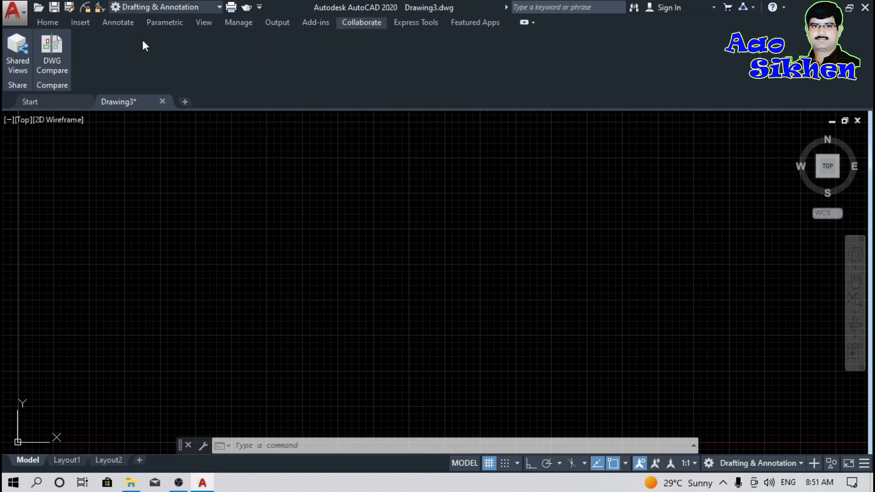
{"action": "left_click", "coordinate": [49, 23]}
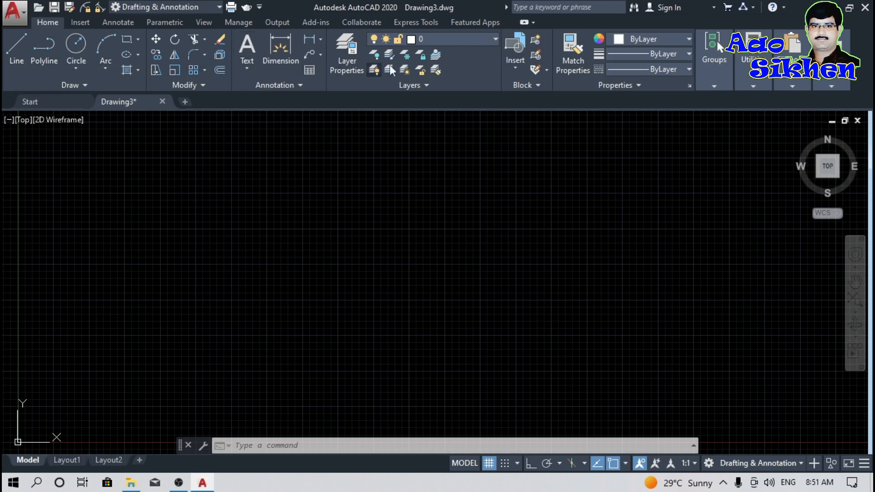
{"action": "mouse_move", "coordinate": [832, 81]}
{"action": "mouse_move", "coordinate": [793, 46]}
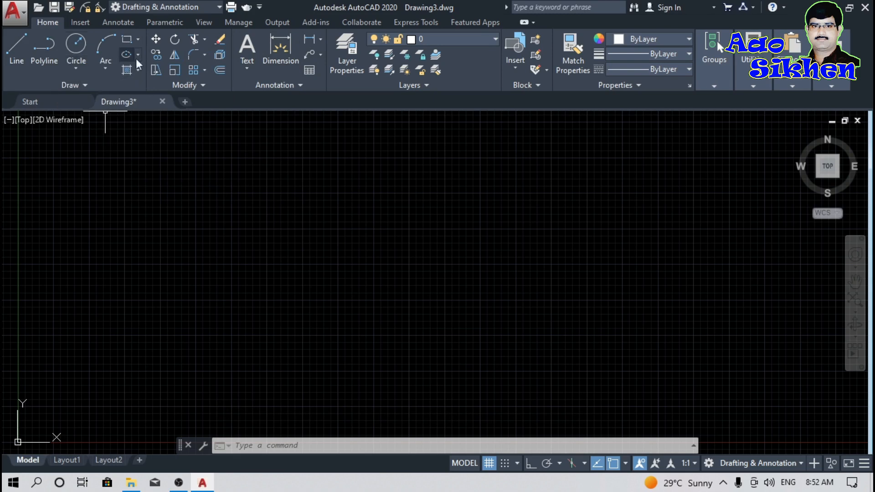
Examine the Draw tools, the Circle and Arc construction methods, and the Modify, Annotation and Properties tools
{"action": "left_click", "coordinate": [85, 85]}
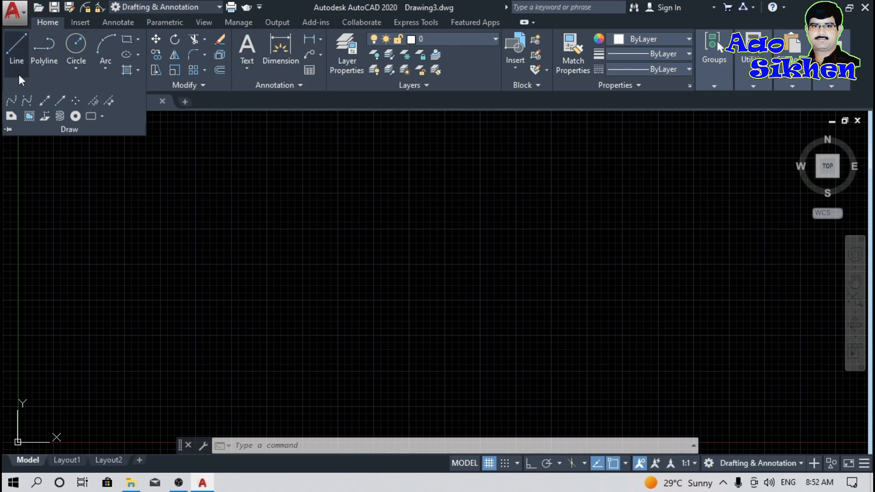
{"action": "left_click", "coordinate": [76, 68]}
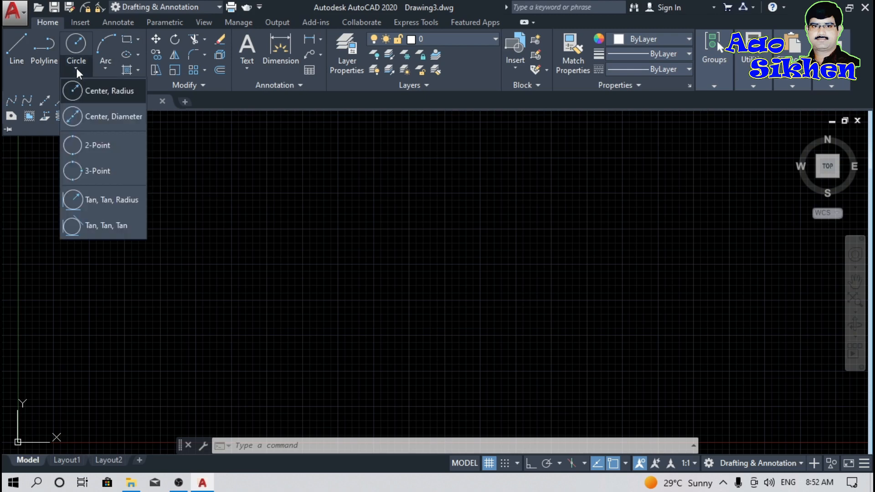
{"action": "left_click", "coordinate": [106, 67]}
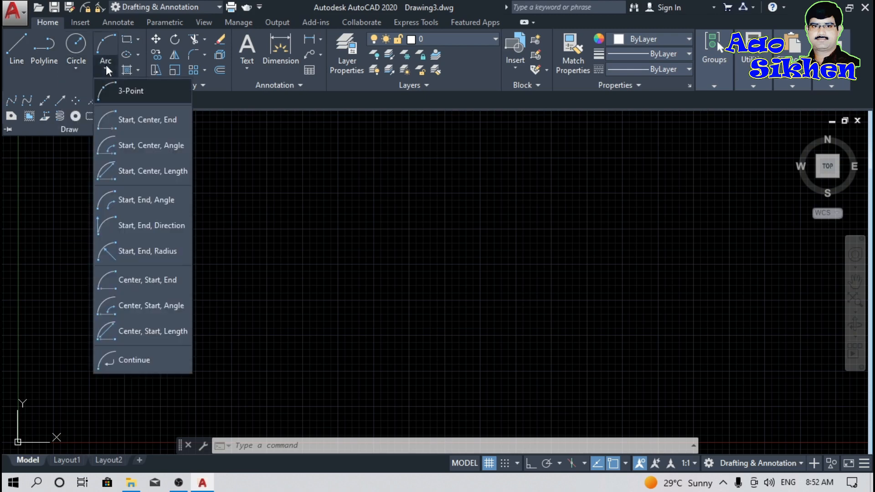
{"action": "left_click", "coordinate": [45, 48]}
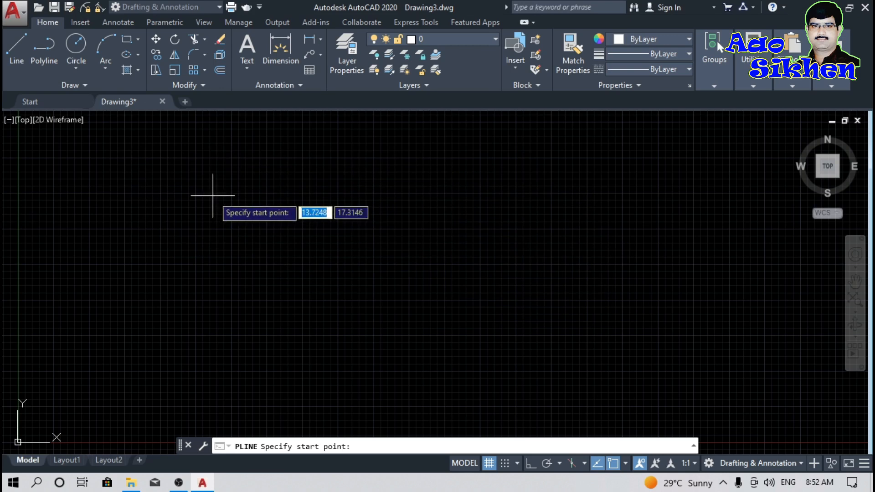
{"action": "left_click", "coordinate": [206, 89]}
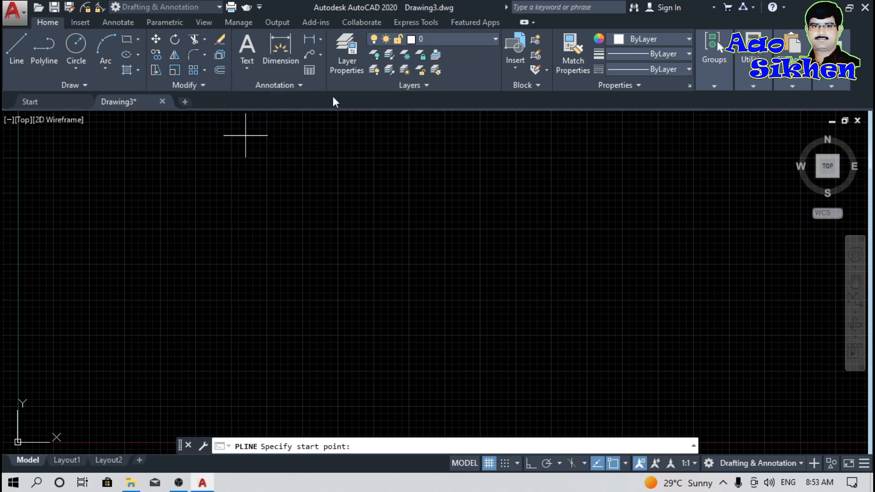
{"action": "left_click", "coordinate": [301, 85]}
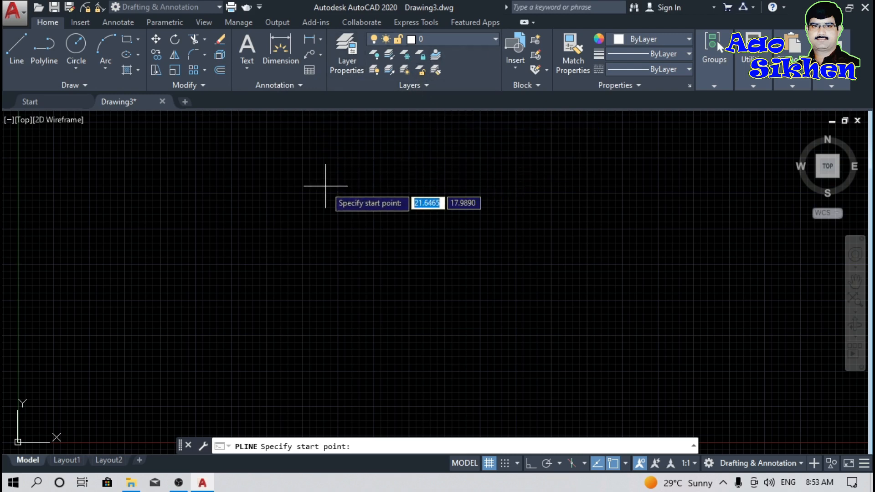
{"action": "key", "text": "Escape"}
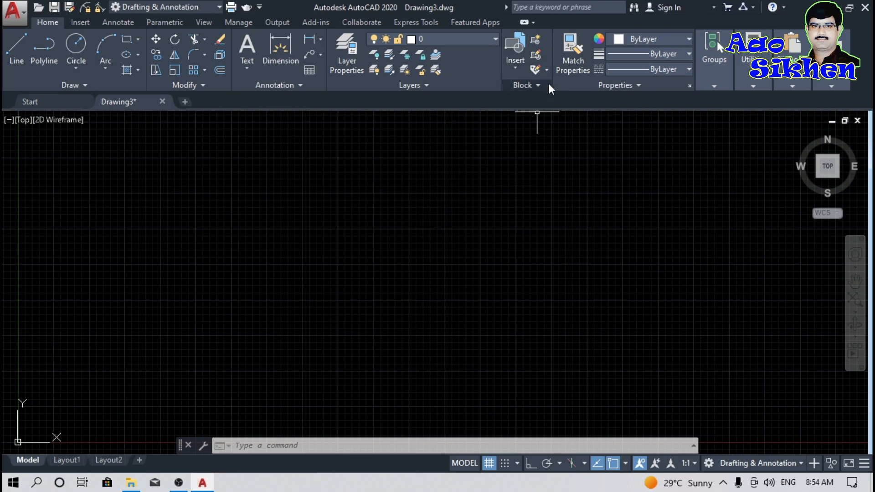
{"action": "left_click", "coordinate": [641, 83]}
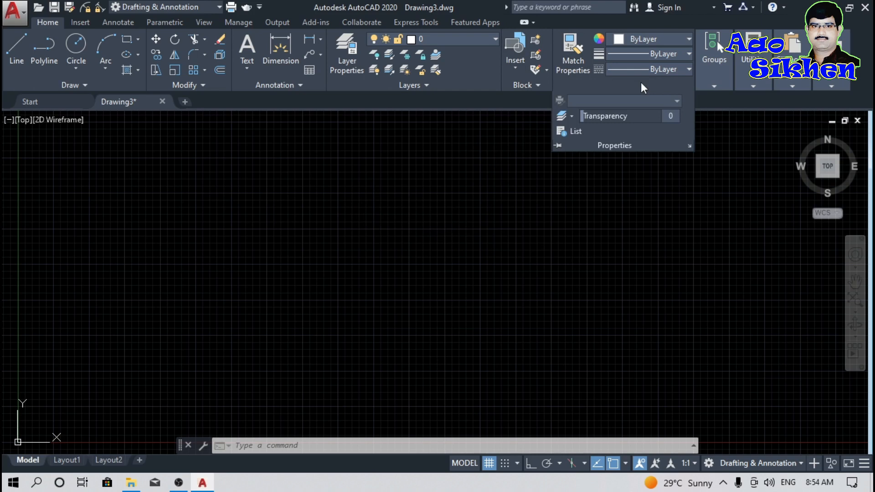
Draw a horizontal line about 16.88 units long in the middle of the drawing area with Ortho on
{"action": "left_click", "coordinate": [21, 39]}
{"action": "left_click", "coordinate": [303, 269]}
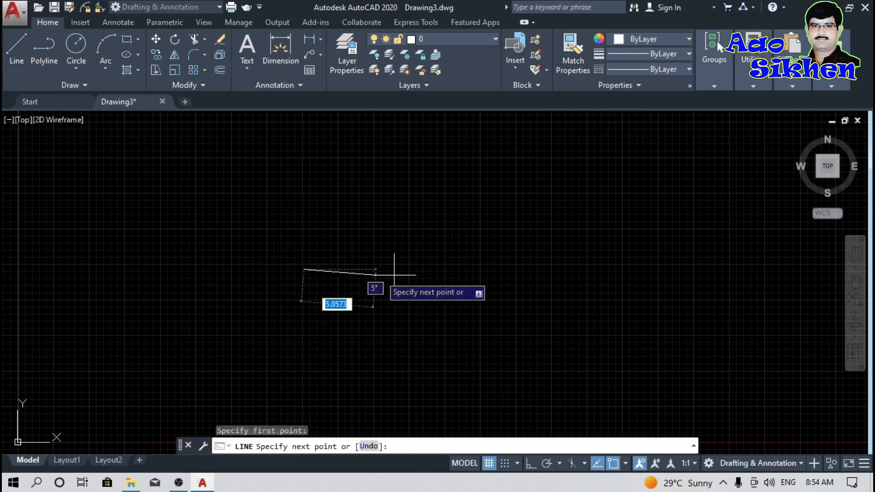
{"action": "key", "text": "F8"}
{"action": "left_click", "coordinate": [544, 269]}
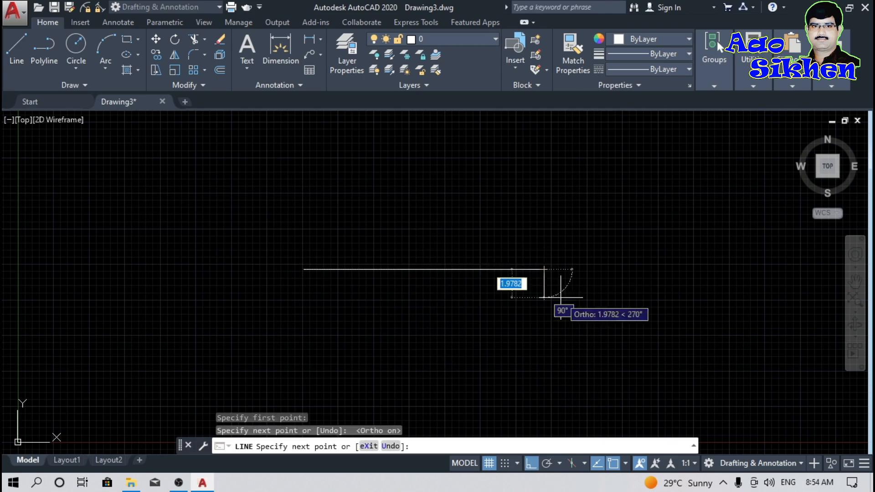
{"action": "key", "text": "Return"}
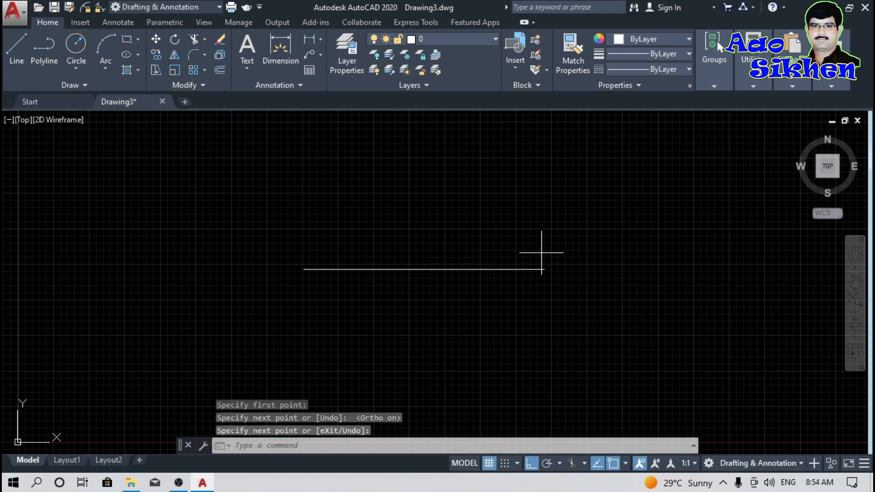
Select the horizontal line and examine the available object colors and lineweights without changing them
{"action": "left_click", "coordinate": [542, 252]}
{"action": "left_click", "coordinate": [483, 316]}
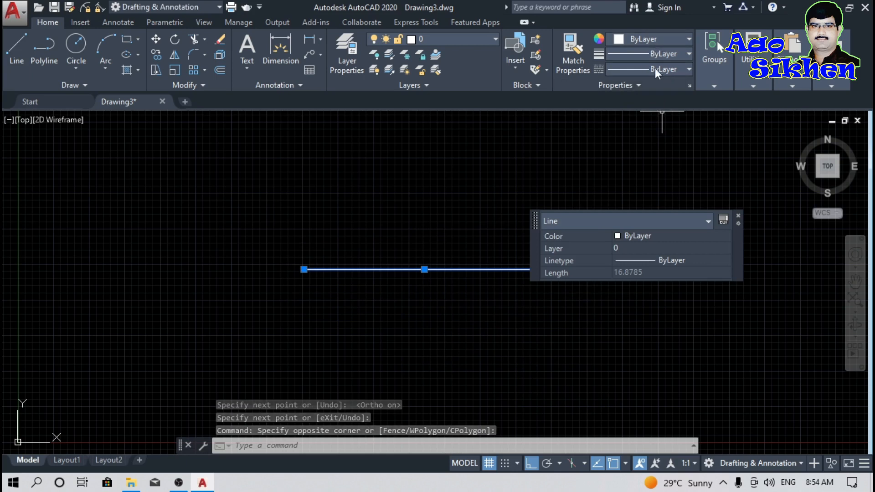
{"action": "left_click", "coordinate": [674, 39]}
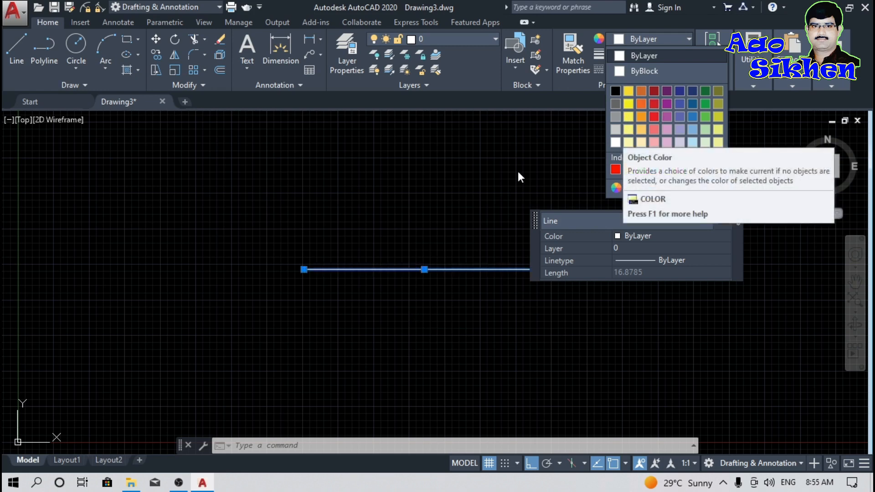
{"action": "left_click", "coordinate": [694, 54]}
{"action": "left_click", "coordinate": [664, 39]}
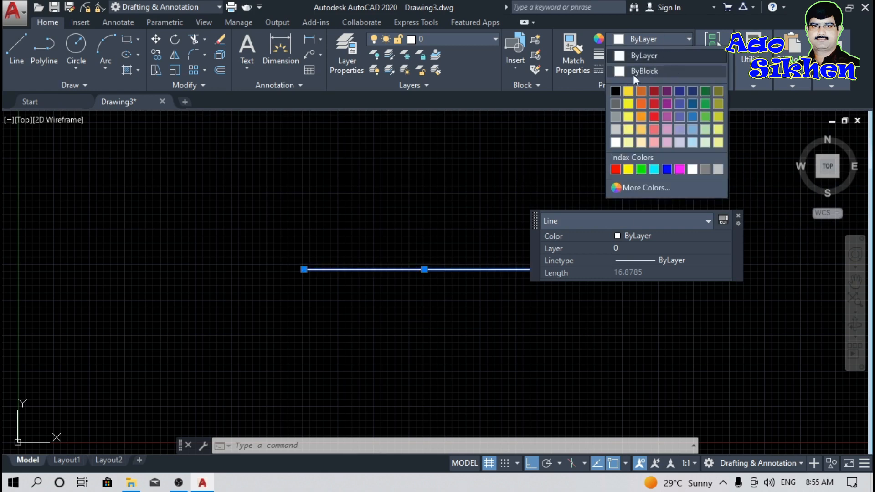
{"action": "left_click", "coordinate": [579, 82]}
{"action": "left_click", "coordinate": [672, 54]}
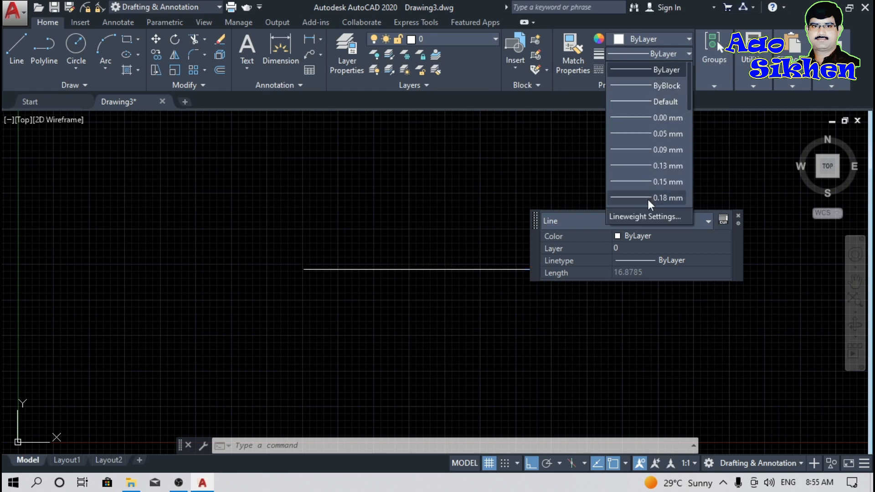
{"action": "scroll", "coordinate": [647, 199], "scroll_direction": "down", "scroll_amount": 3}
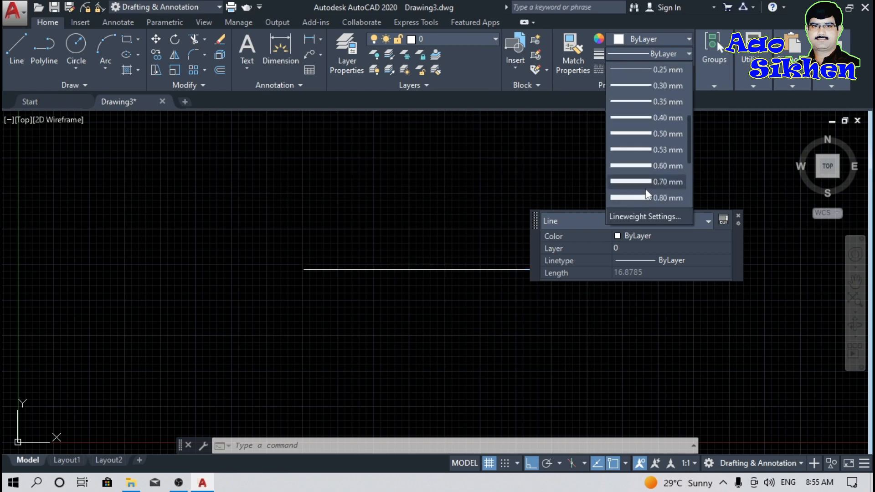
{"action": "scroll", "coordinate": [646, 189], "scroll_direction": "up", "scroll_amount": 3}
{"action": "left_click", "coordinate": [590, 96]}
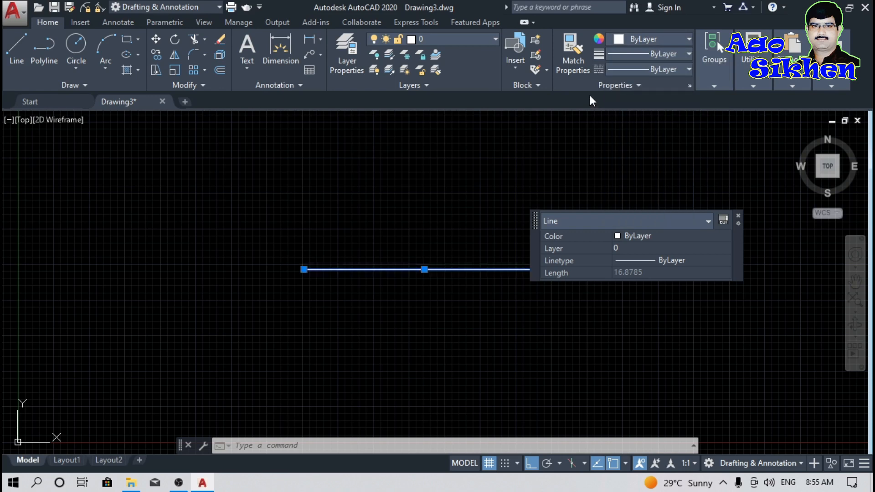
Load the ACAD_ISO02W100 (ISO dash) linetype into the drawing
{"action": "left_click", "coordinate": [677, 70]}
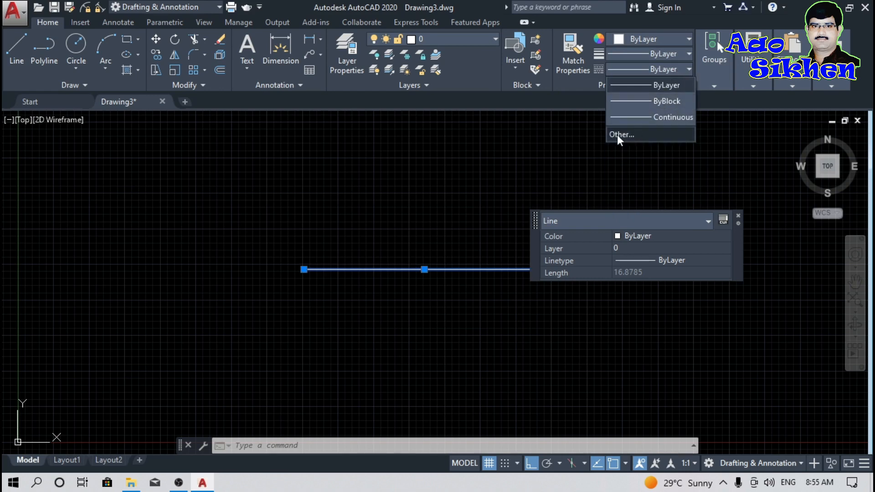
{"action": "left_click", "coordinate": [631, 134]}
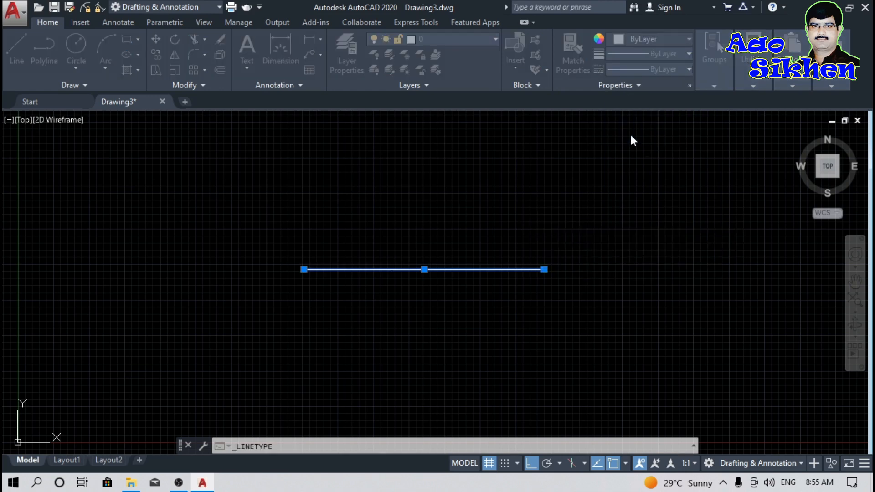
{"action": "left_click", "coordinate": [539, 131]}
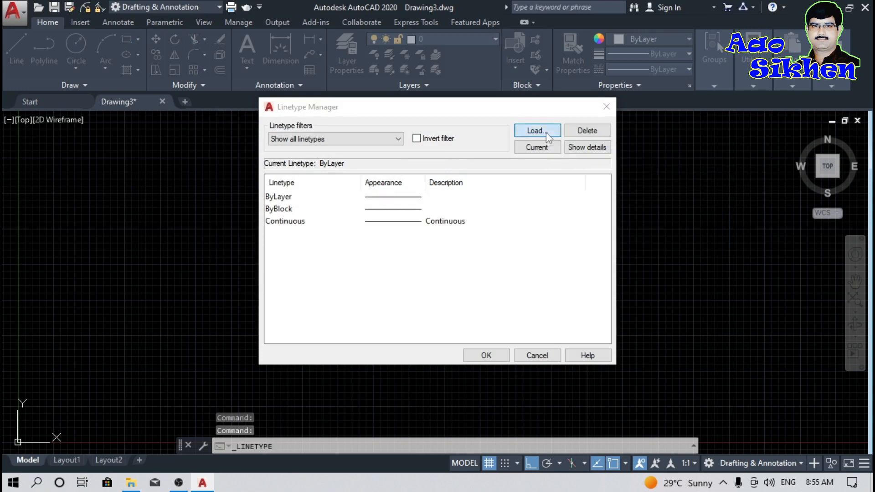
{"action": "left_click", "coordinate": [457, 216]}
{"action": "left_click", "coordinate": [379, 321]}
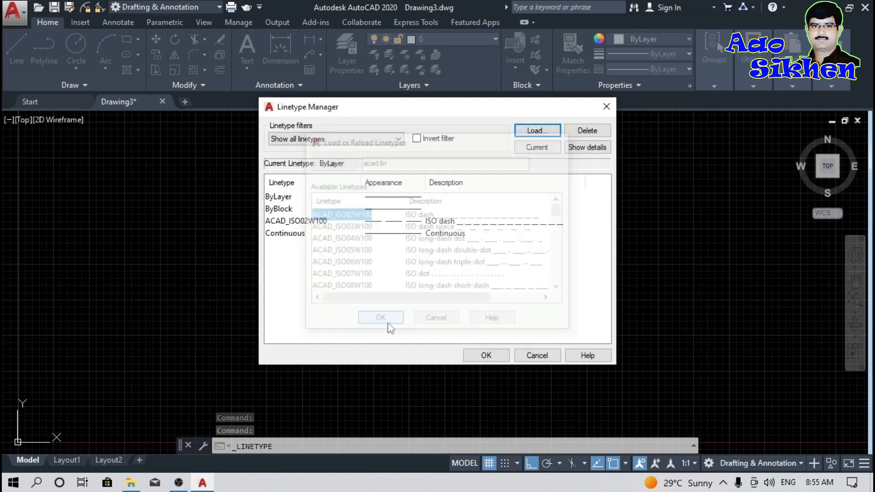
{"action": "left_click", "coordinate": [501, 359]}
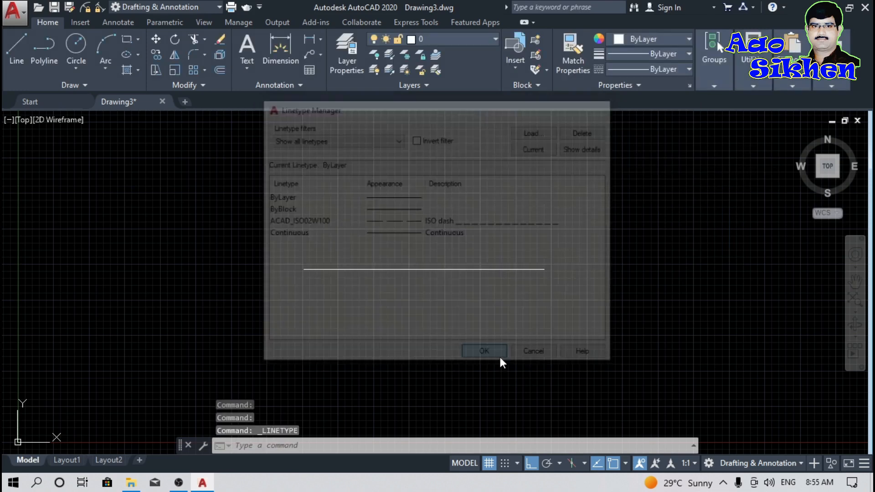
Apply the ACAD_ISO02W100 linetype to the horizontal line
{"action": "left_click", "coordinate": [551, 221]}
{"action": "left_click", "coordinate": [511, 302]}
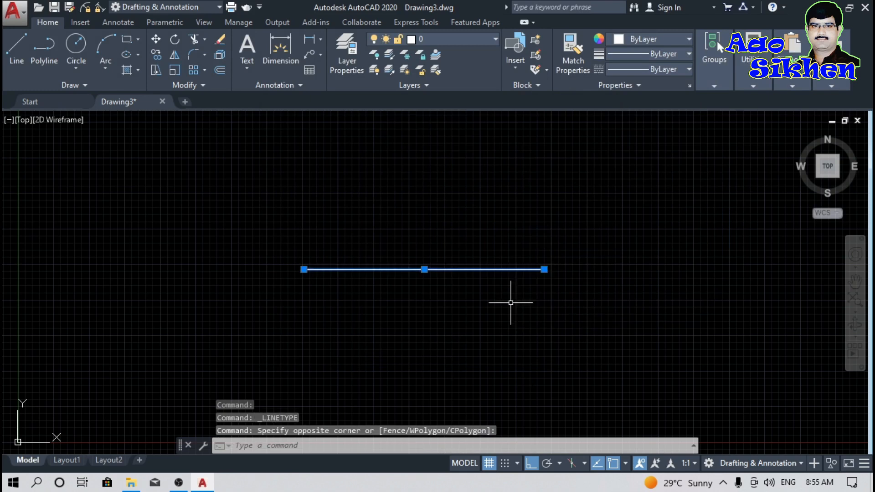
{"action": "left_click", "coordinate": [658, 69]}
{"action": "left_click", "coordinate": [661, 114]}
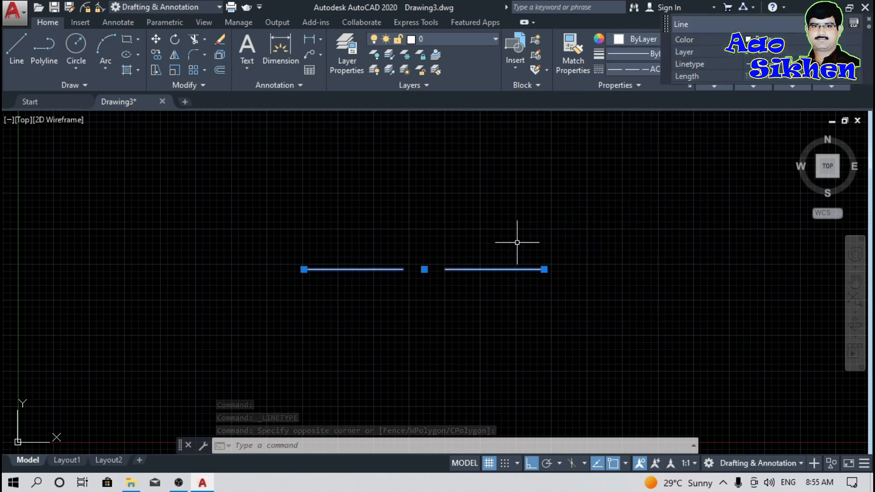
Set the horizontal line's linetype scale to 0.2 in its properties, and deselect the line
{"action": "key", "text": "ctrl+1"}
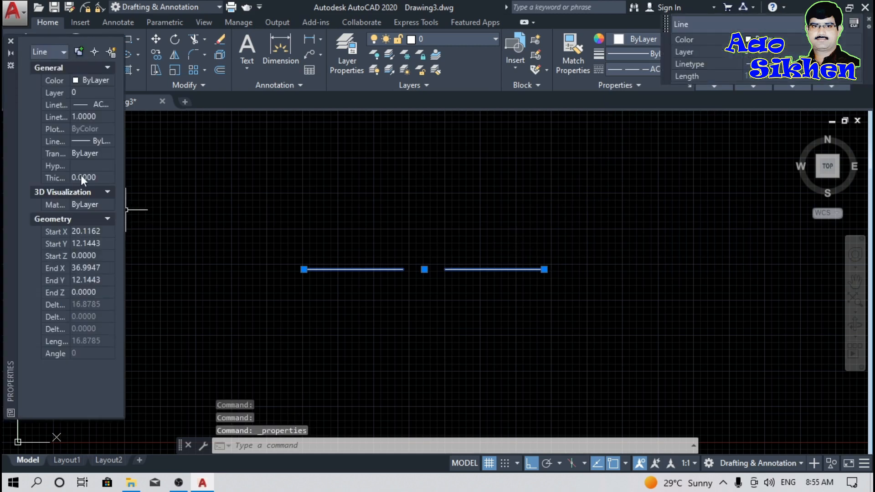
{"action": "left_click", "coordinate": [88, 118]}
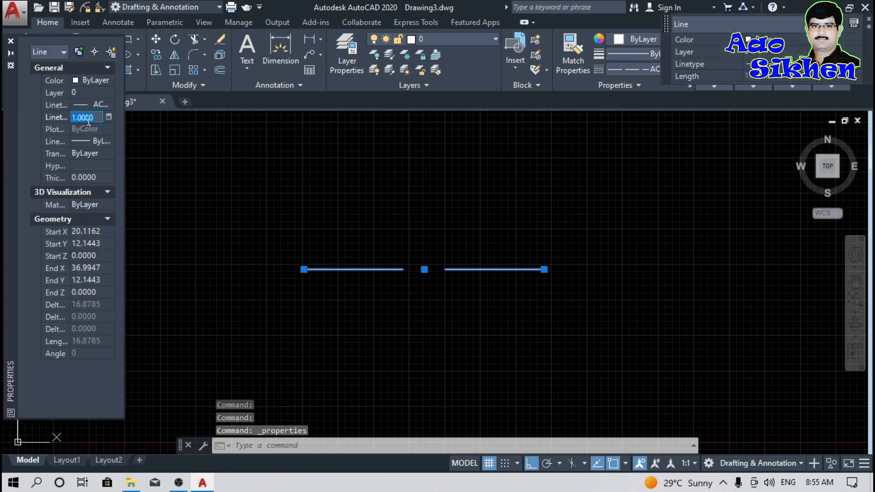
{"action": "type", "text": "0.2"}
{"action": "key", "text": "Return"}
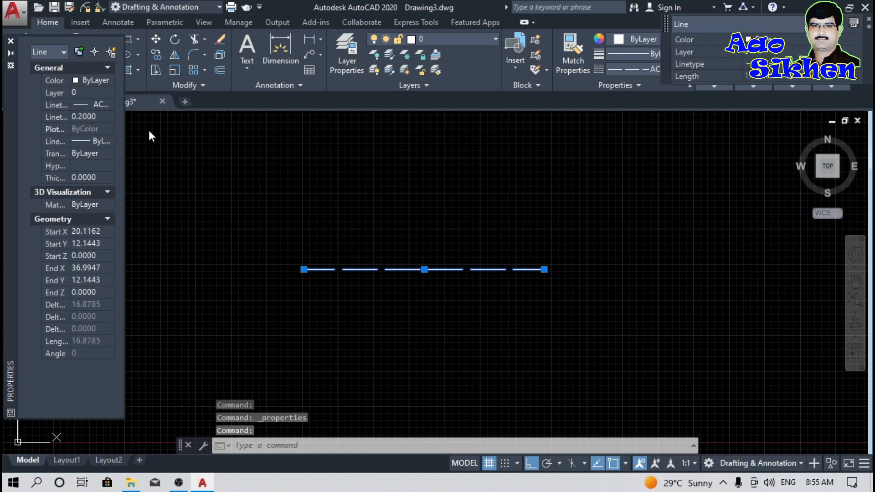
{"action": "key", "text": "Escape"}
{"action": "left_click", "coordinate": [11, 41]}
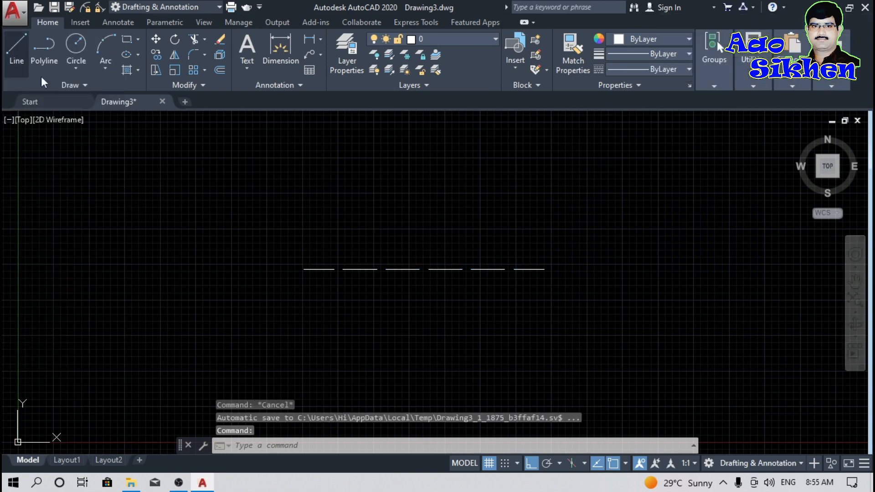
Examine the Groups, Utilities and Clipboard tools, including the Measure and Paste commands
{"action": "left_click", "coordinate": [719, 87]}
{"action": "left_click", "coordinate": [751, 79]}
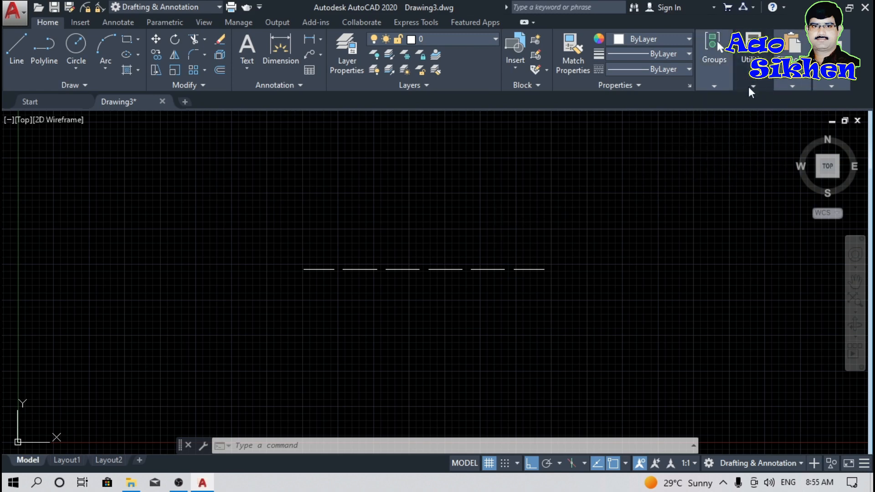
{"action": "mouse_move", "coordinate": [749, 87]}
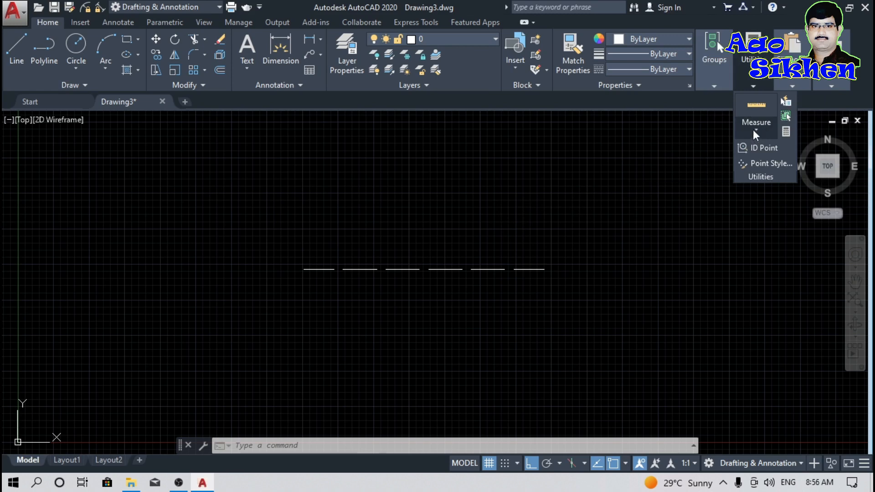
{"action": "mouse_move", "coordinate": [793, 73]}
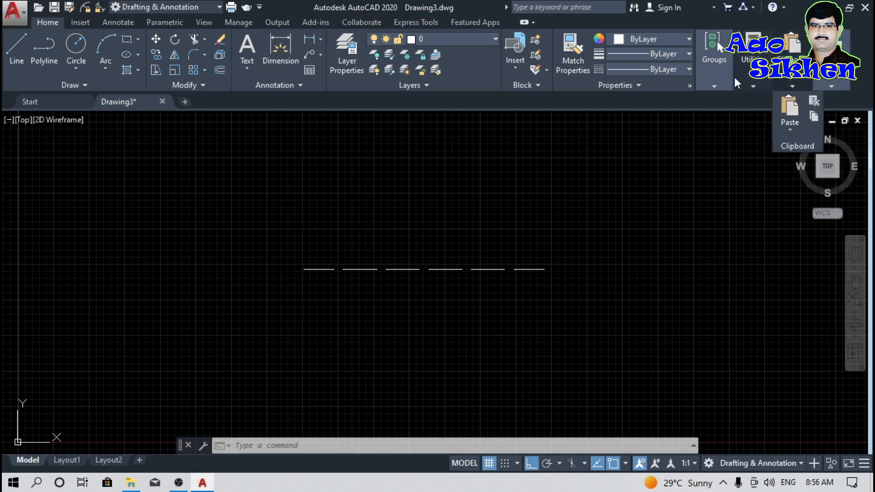
{"action": "left_click", "coordinate": [512, 178]}
{"action": "key", "text": "Escape"}
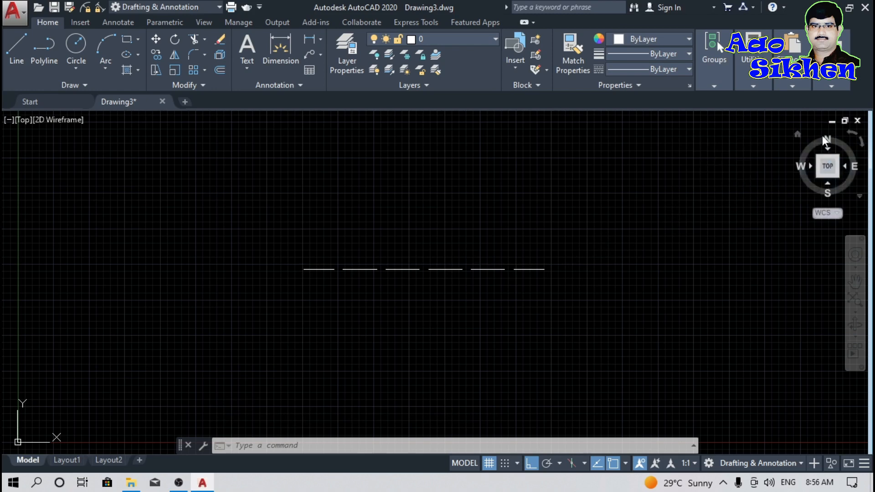
View the dashed line from the front and from the left, and return to the front view
{"action": "left_click", "coordinate": [828, 184]}
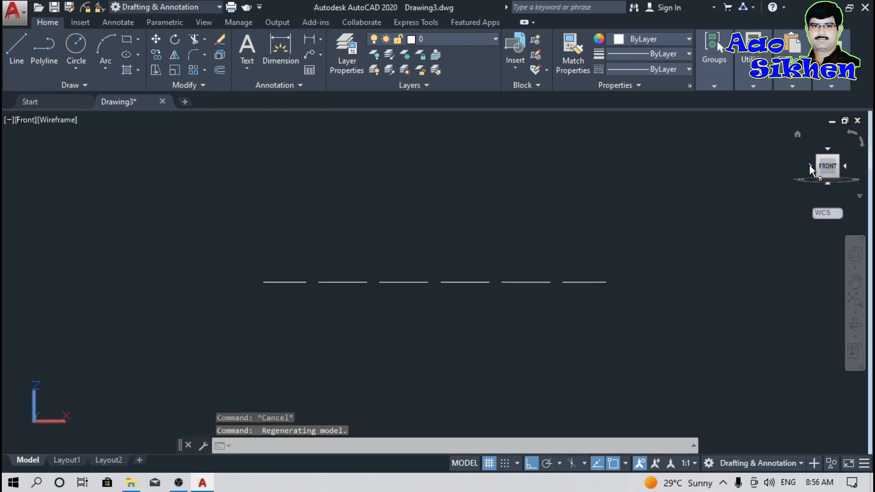
{"action": "left_click", "coordinate": [811, 167]}
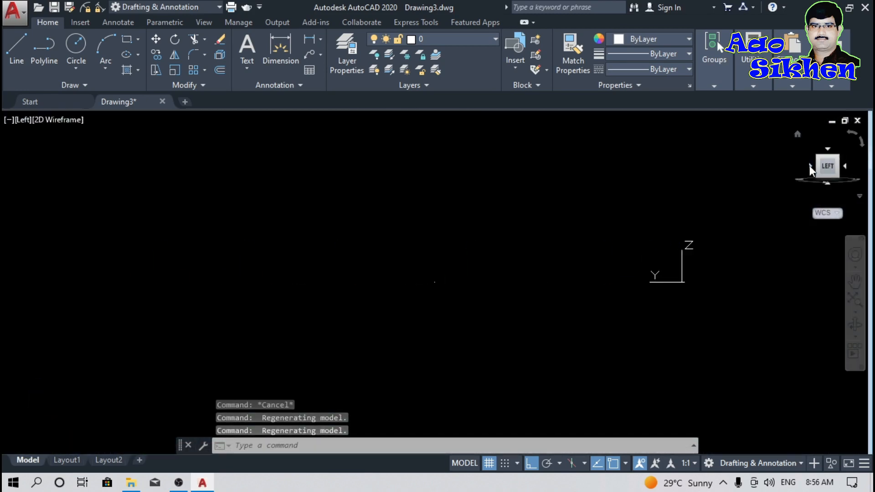
{"action": "left_click", "coordinate": [846, 167]}
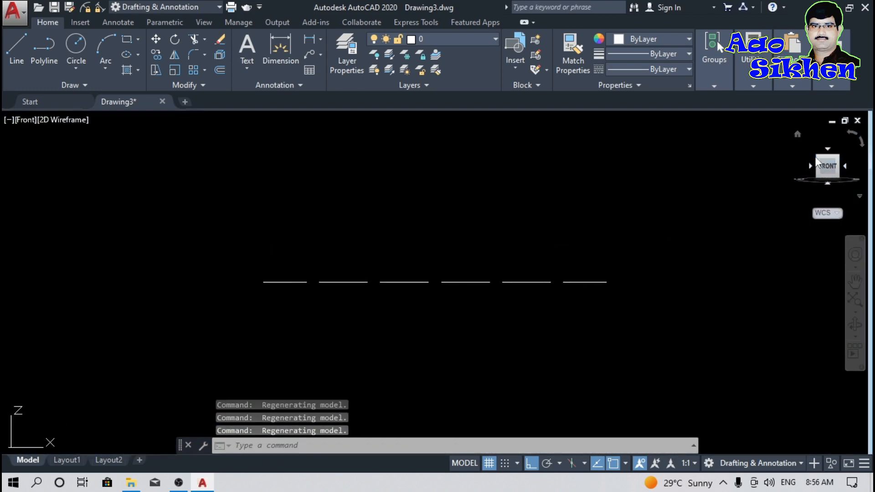
View the dashed line from the SW Isometric and SE Isometric orientations, and return to SW Isometric
{"action": "left_click", "coordinate": [818, 160]}
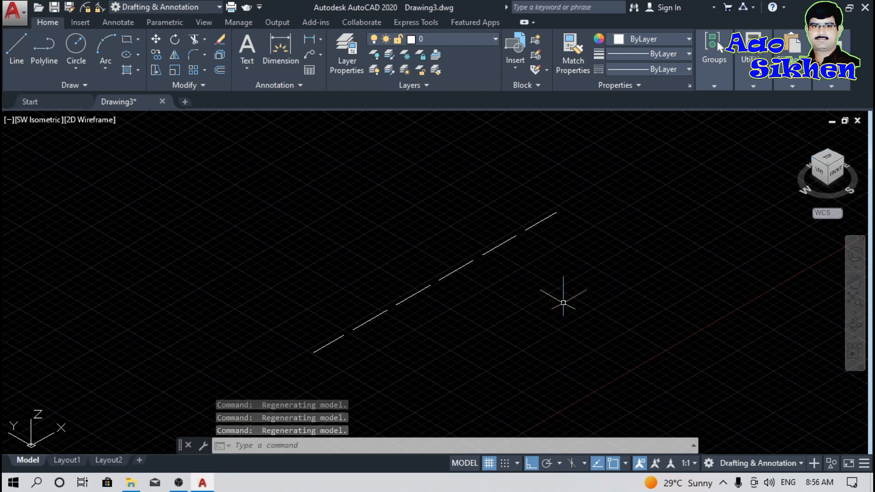
{"action": "mouse_move", "coordinate": [519, 305]}
{"action": "middle_mouse_down"}
{"action": "mouse_move", "coordinate": [534, 289]}
{"action": "mouse_move", "coordinate": [534, 264]}
{"action": "middle_mouse_up"}
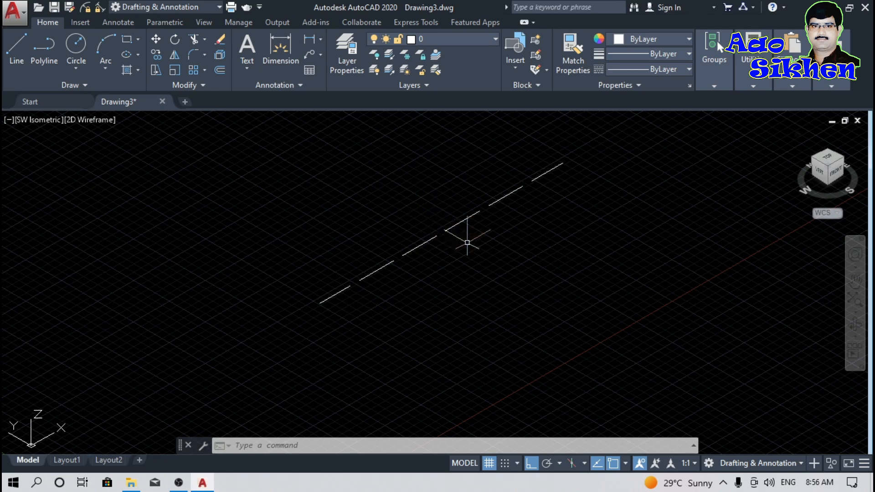
{"action": "middle_click_drag", "start_coordinate": [468, 243], "coordinate": [426, 265]}
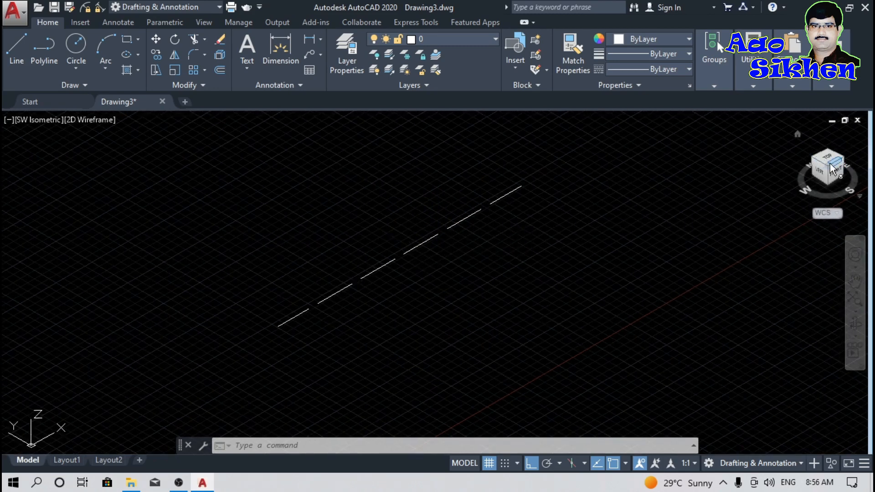
{"action": "left_click", "coordinate": [842, 164]}
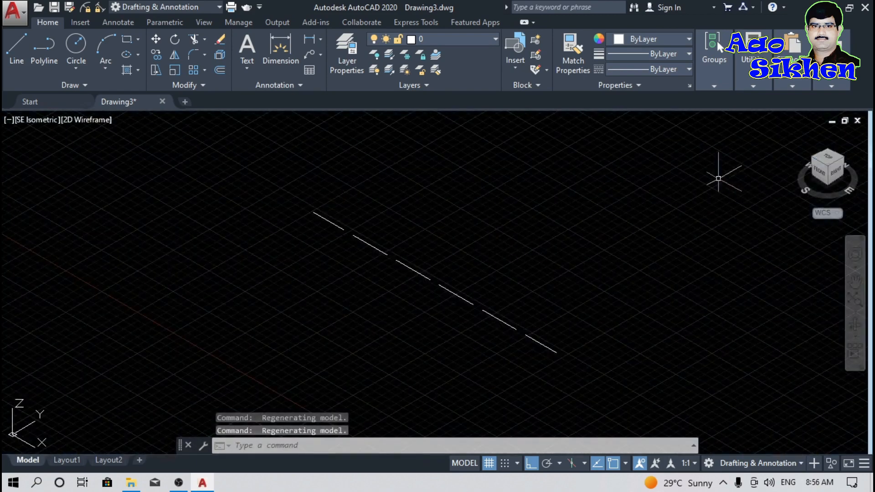
{"action": "left_click", "coordinate": [813, 160]}
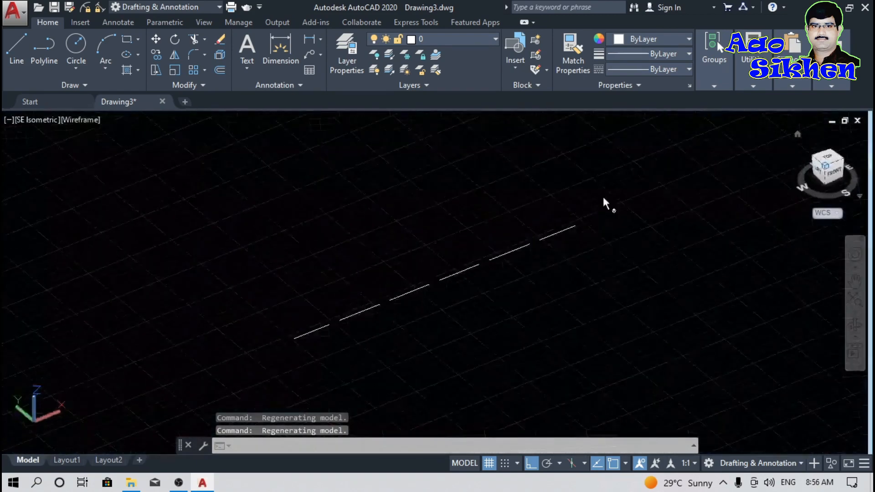
Switch the drawing to the Top view with the whole dashed line in sight
{"action": "left_click", "coordinate": [21, 120]}
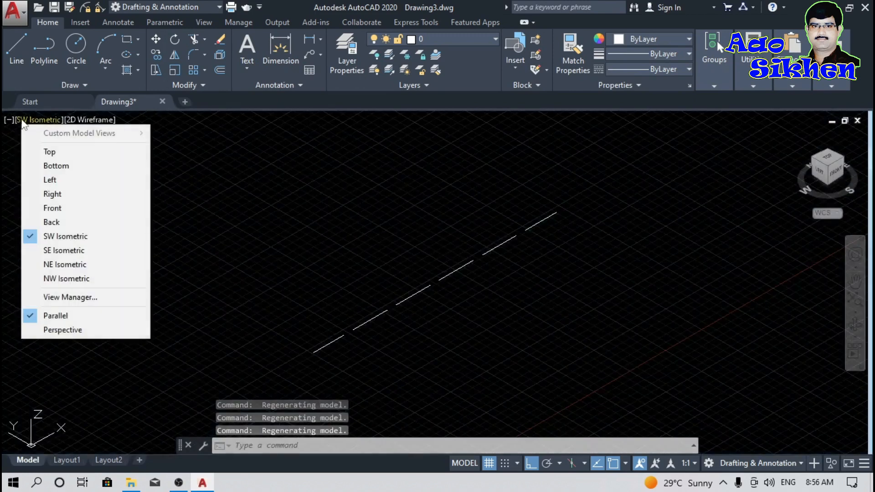
{"action": "left_click", "coordinate": [72, 151]}
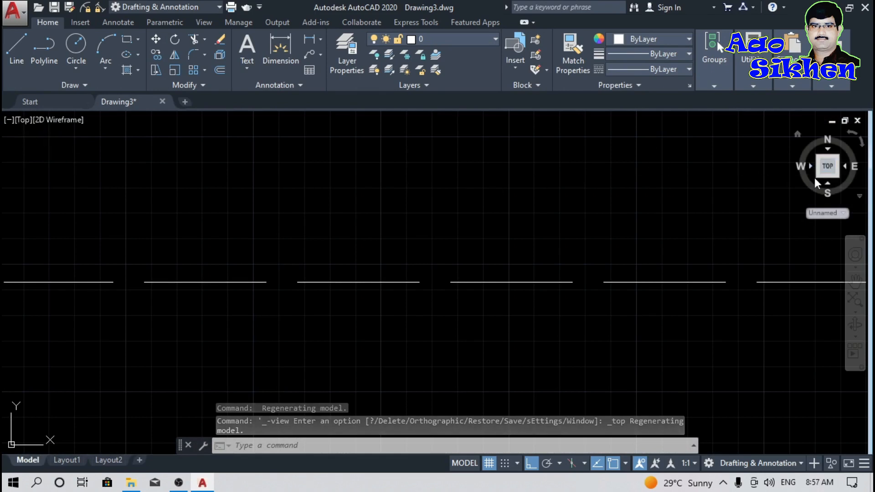
{"action": "scroll", "coordinate": [343, 283], "scroll_direction": "down", "scroll_amount": 4}
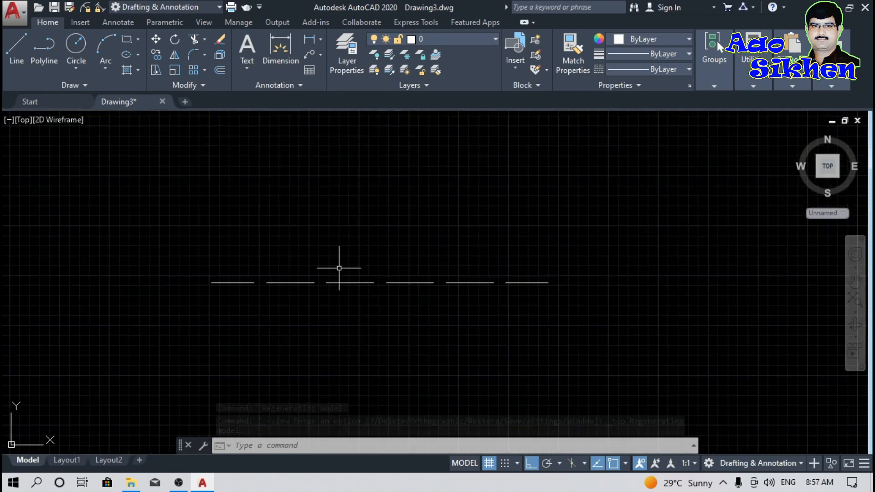
{"action": "scroll", "coordinate": [339, 259], "scroll_direction": "up", "scroll_amount": 2}
{"action": "scroll", "coordinate": [339, 260], "scroll_direction": "down", "scroll_amount": 2}
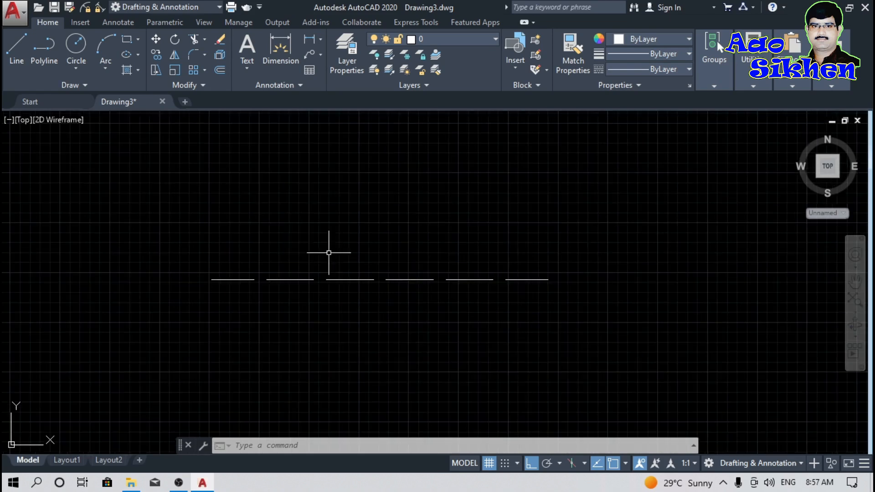
Delete the dashed horizontal line from the drawing
{"action": "left_click", "coordinate": [572, 238]}
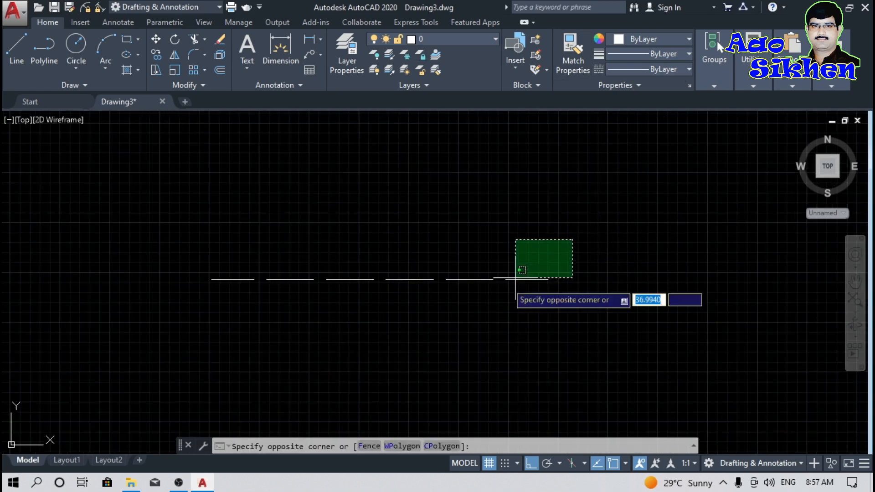
{"action": "left_click", "coordinate": [416, 333]}
{"action": "key", "text": "Delete"}
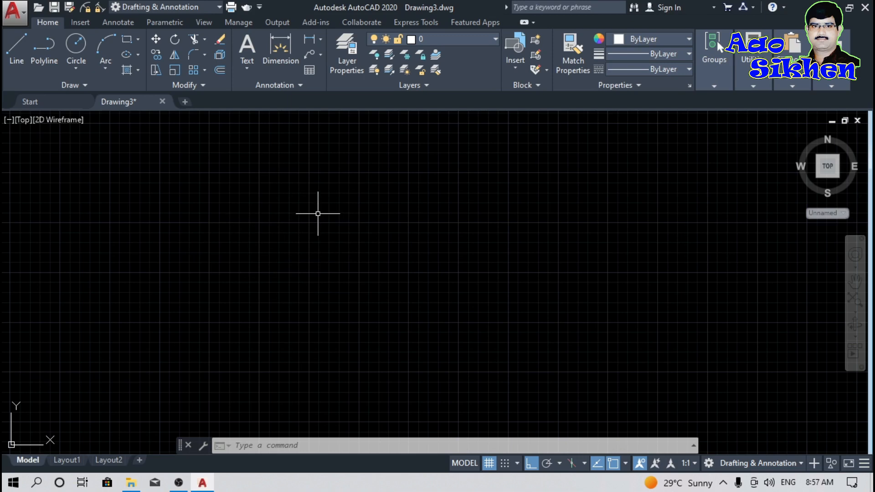
Open the drawing units and set Decimal lengths with 0.00 precision and Millimeters as the insertion scale
{"action": "type", "text": "UN"}
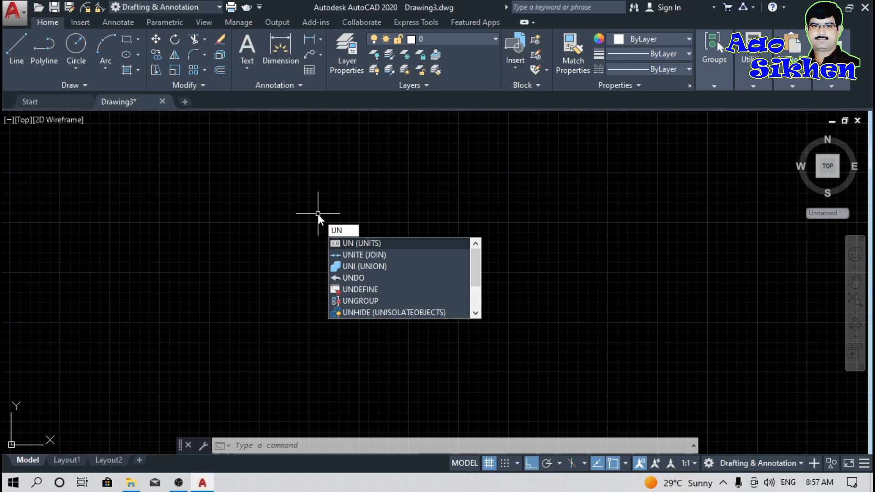
{"action": "key", "text": "Return"}
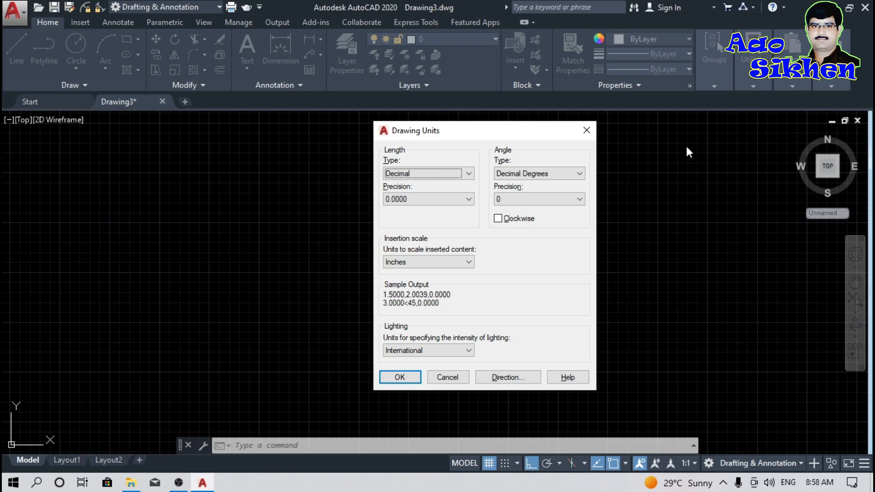
{"action": "left_click_drag", "start_coordinate": [451, 141], "coordinate": [370, 151]}
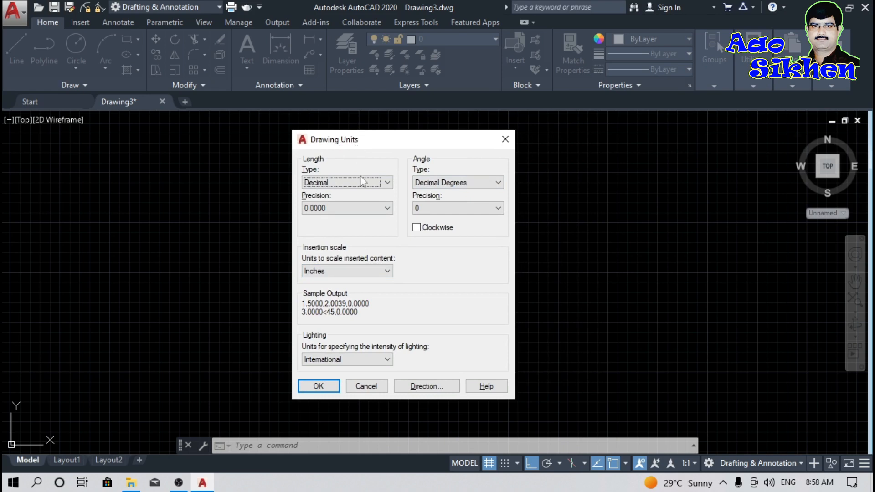
{"action": "left_click", "coordinate": [387, 185]}
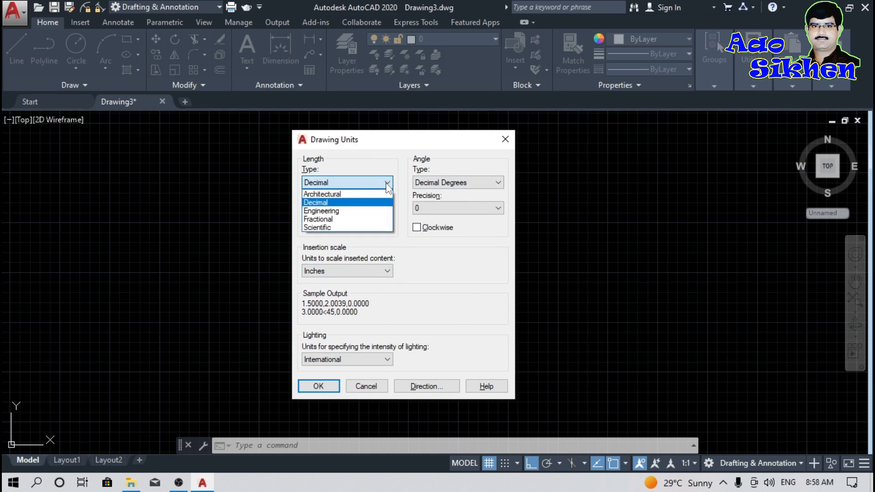
{"action": "left_click", "coordinate": [340, 206]}
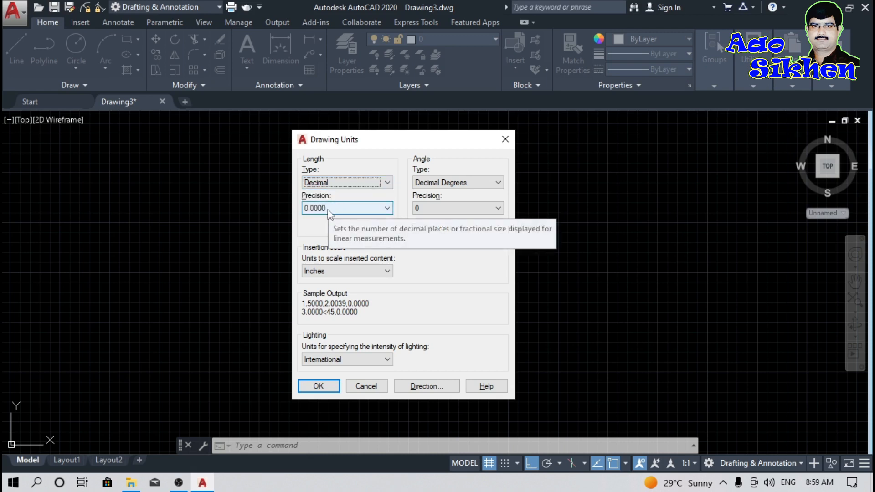
{"action": "left_click", "coordinate": [329, 209]}
{"action": "left_click", "coordinate": [337, 237]}
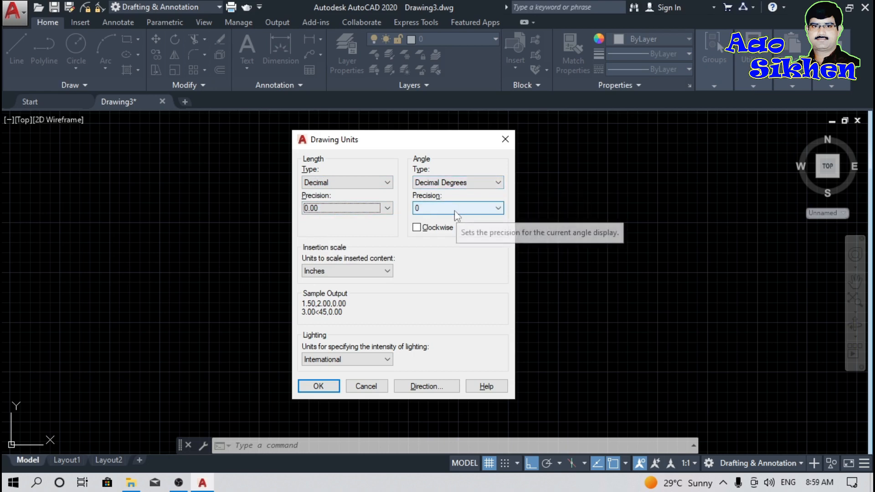
{"action": "left_click", "coordinate": [358, 275]}
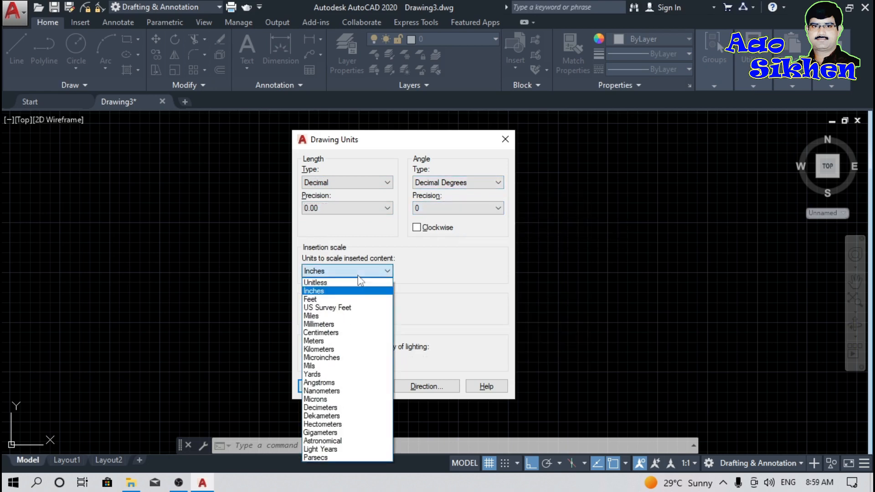
{"action": "left_click", "coordinate": [344, 324]}
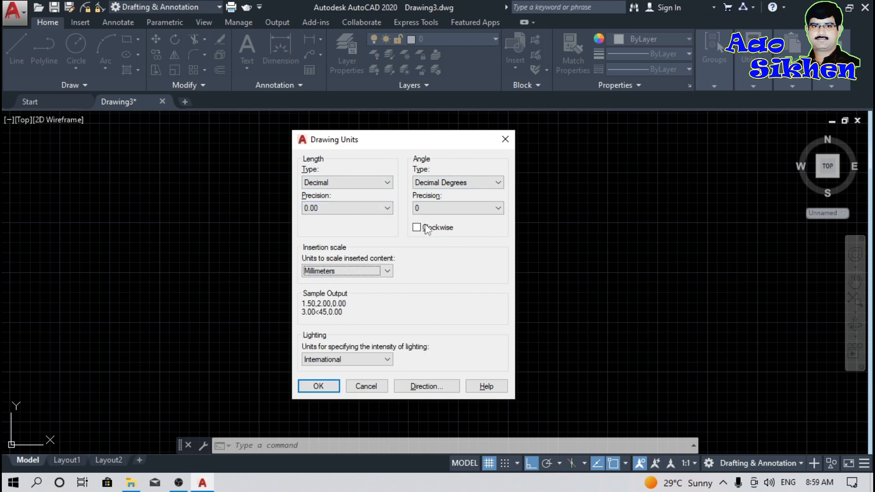
Try the Architectural and Engineering length types in the drawing units
{"action": "left_click", "coordinate": [387, 185]}
{"action": "left_click", "coordinate": [386, 183]}
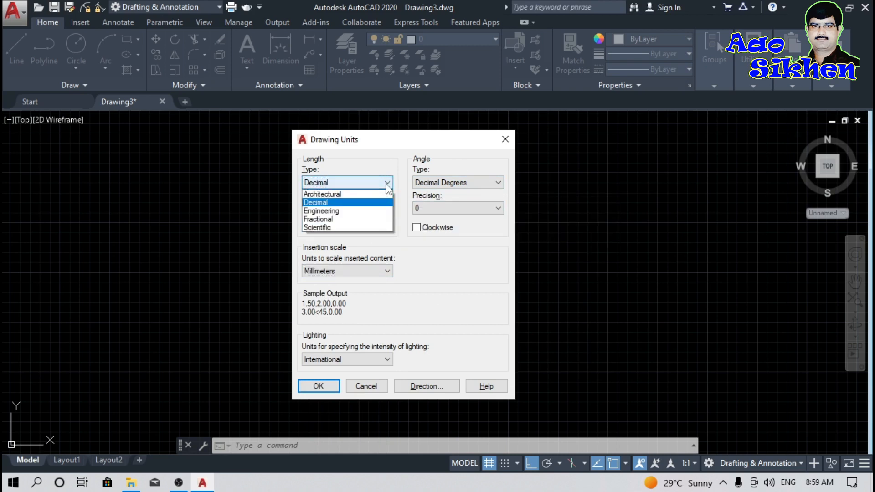
{"action": "left_click", "coordinate": [373, 193]}
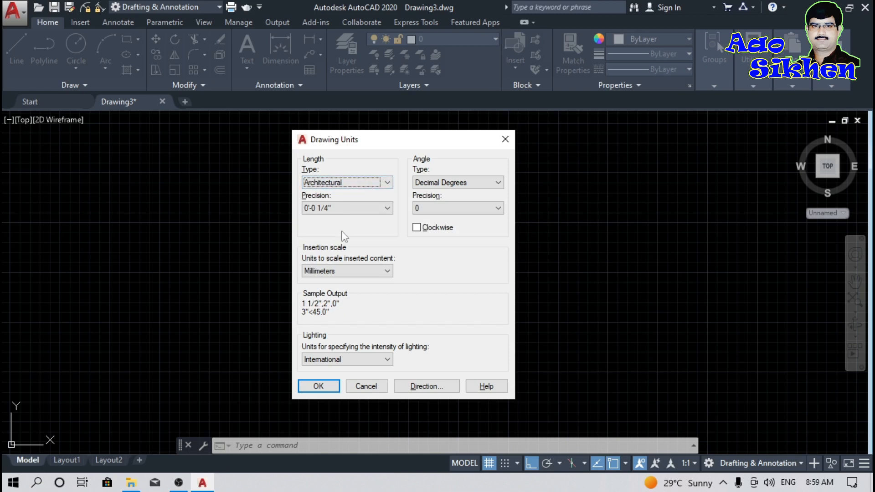
{"action": "left_click", "coordinate": [387, 183]}
{"action": "left_click", "coordinate": [350, 212]}
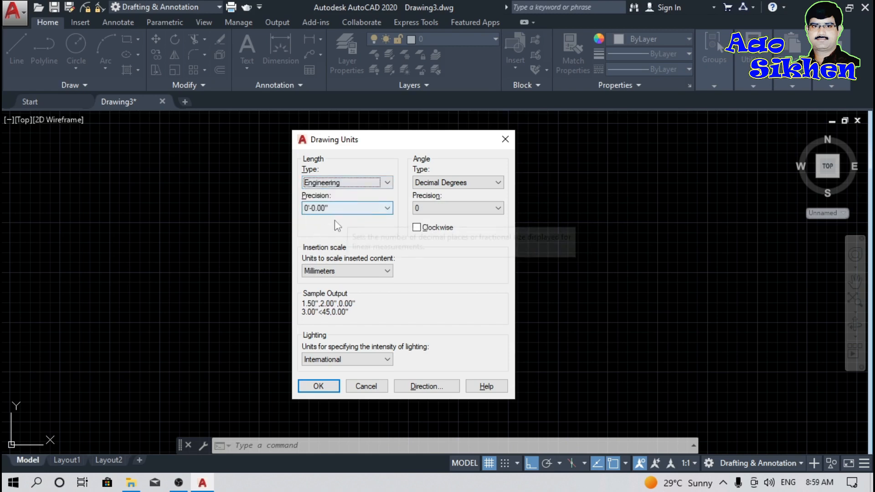
Set the drawing's length units to Architectural with a precision of 0'-0"
{"action": "left_click", "coordinate": [355, 185]}
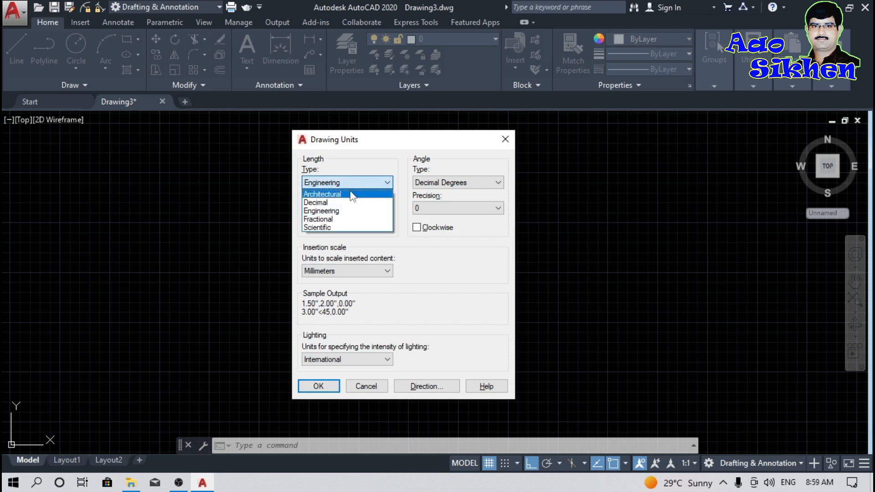
{"action": "left_click", "coordinate": [351, 195]}
{"action": "left_click", "coordinate": [365, 208]}
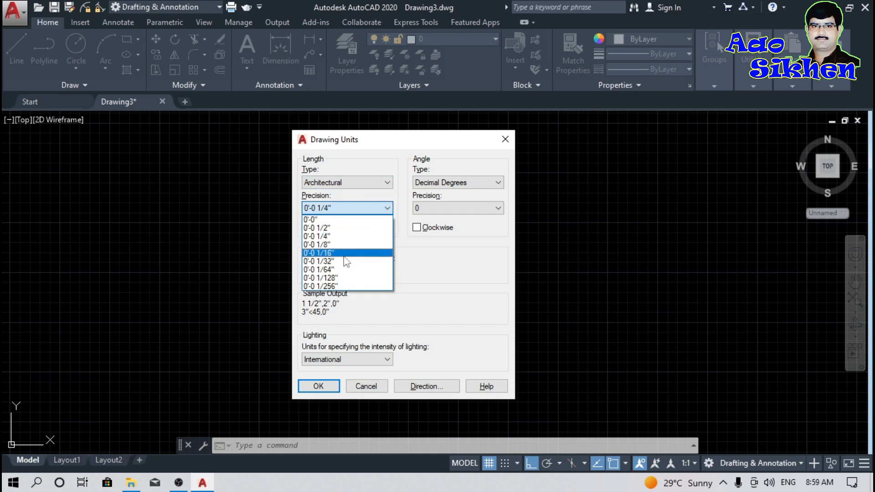
{"action": "left_click", "coordinate": [345, 221]}
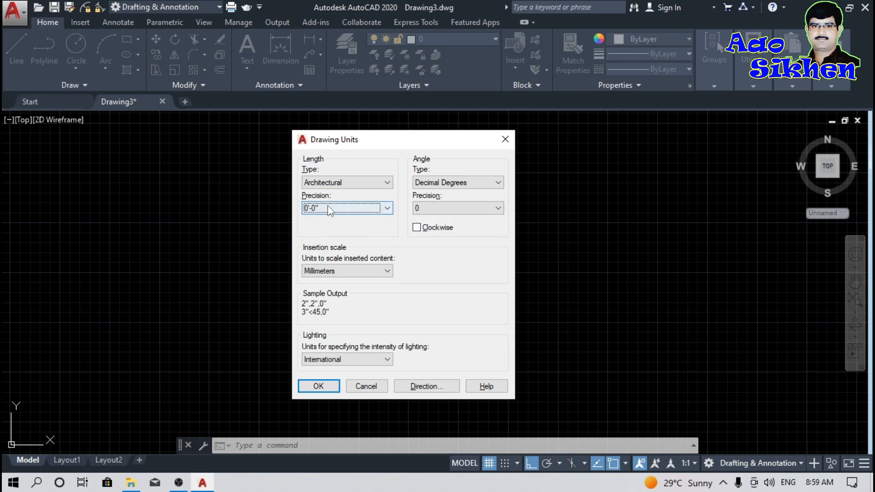
Set the angle units to Deg/Min/Sec with a precision of 0d00'00"
{"action": "left_click", "coordinate": [461, 183]}
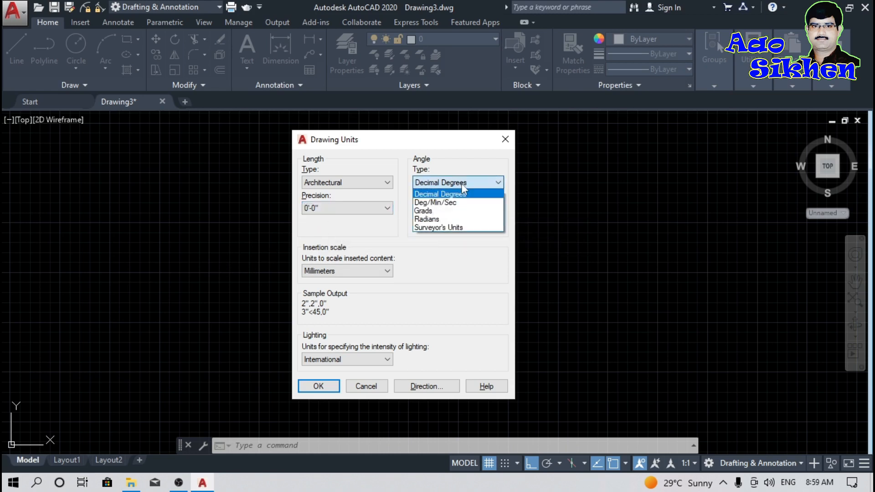
{"action": "left_click", "coordinate": [463, 203]}
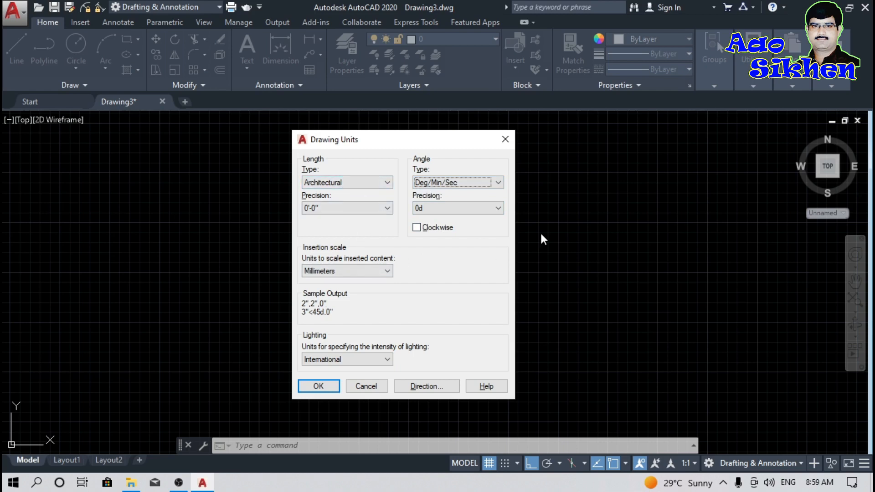
{"action": "left_click", "coordinate": [462, 208]}
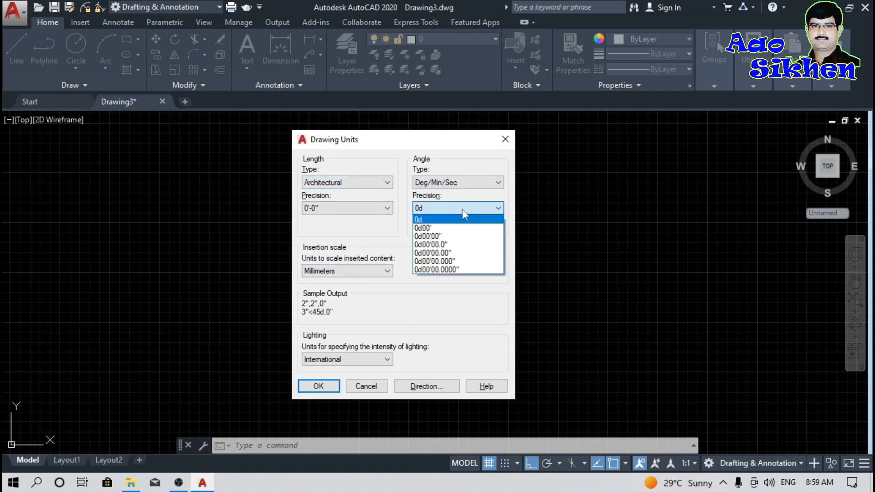
{"action": "left_click", "coordinate": [448, 237]}
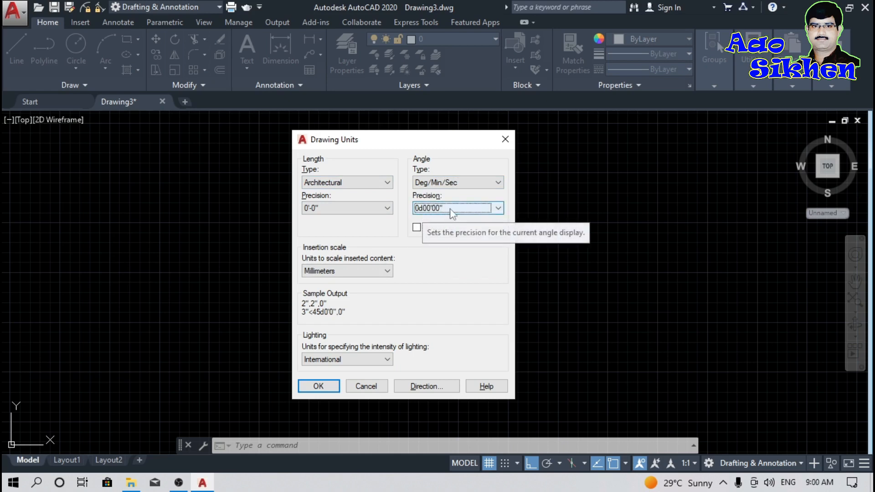
Set the insertion scale to Inches and apply the drawing units
{"action": "left_click", "coordinate": [349, 271]}
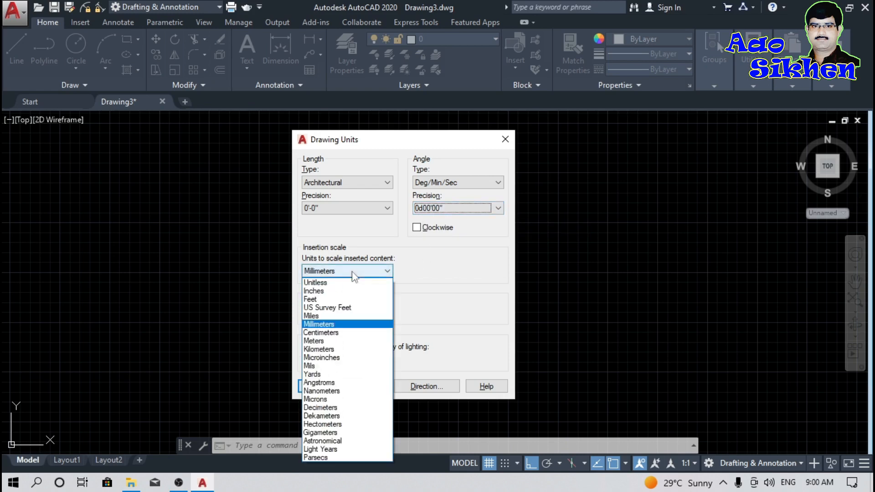
{"action": "left_click", "coordinate": [343, 291]}
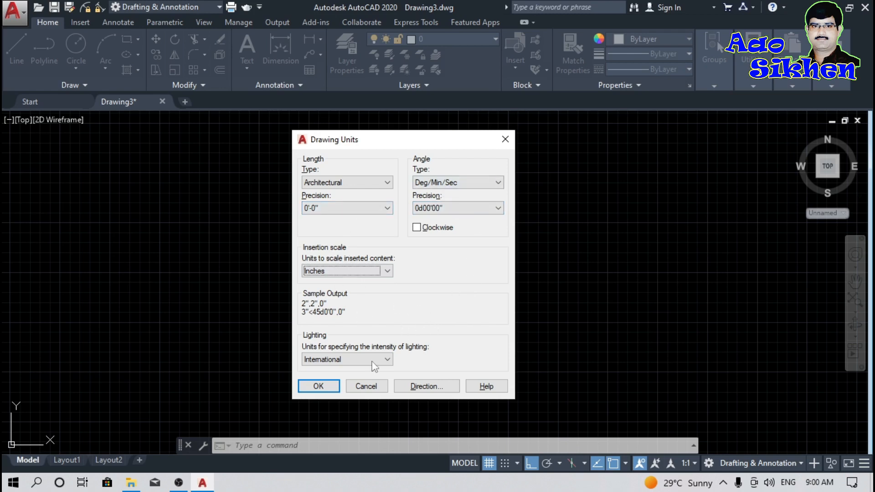
{"action": "left_click", "coordinate": [327, 388]}
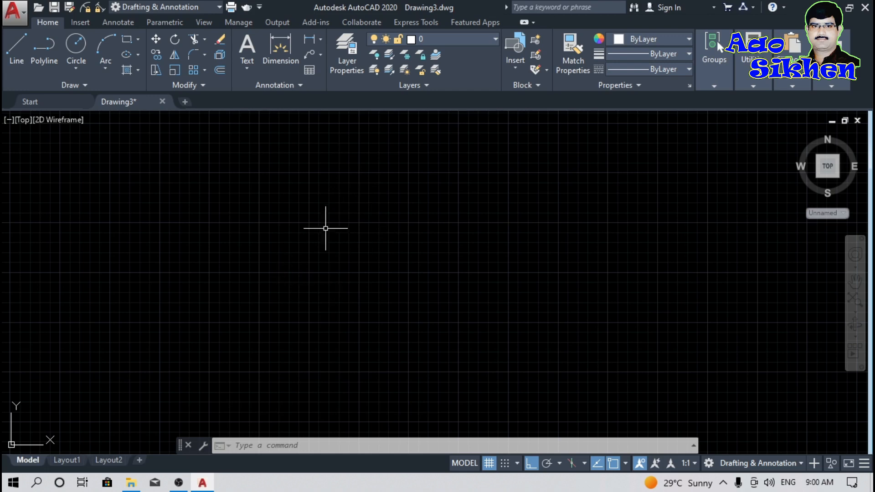
Draw a 10' horizontal line to the right from a point near the middle of the drawing area
{"action": "left_click", "coordinate": [21, 49]}
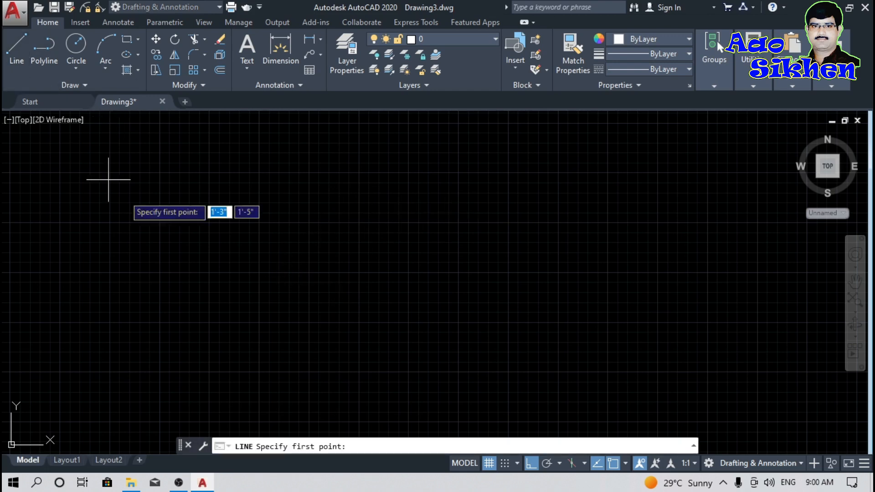
{"action": "left_click", "coordinate": [267, 266]}
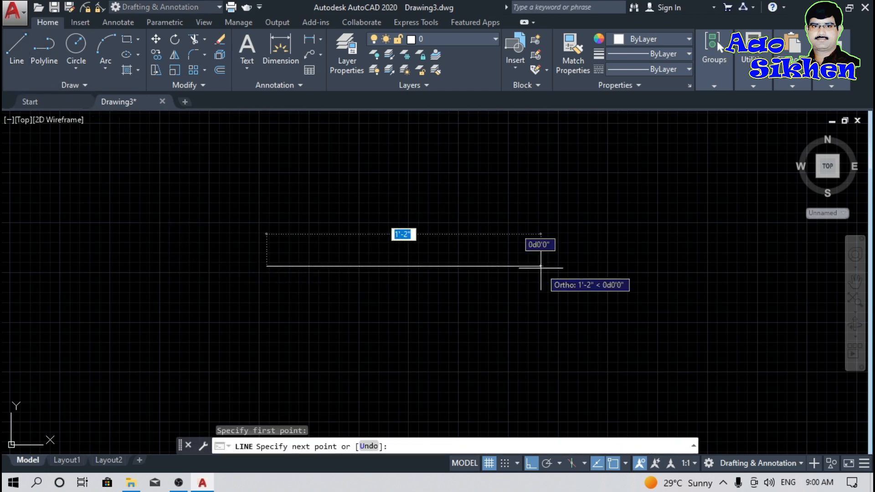
{"action": "type", "text": "10'"}
{"action": "key", "text": "Return"}
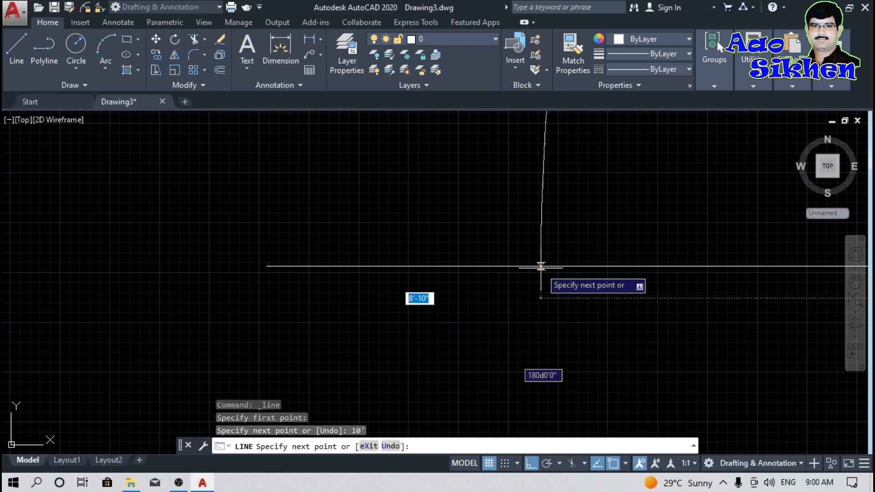
Finish the line and use Zoom All to bring the whole 10' line into view
{"action": "key", "text": "Return"}
{"action": "type", "text": "z"}
{"action": "key", "text": "Return"}
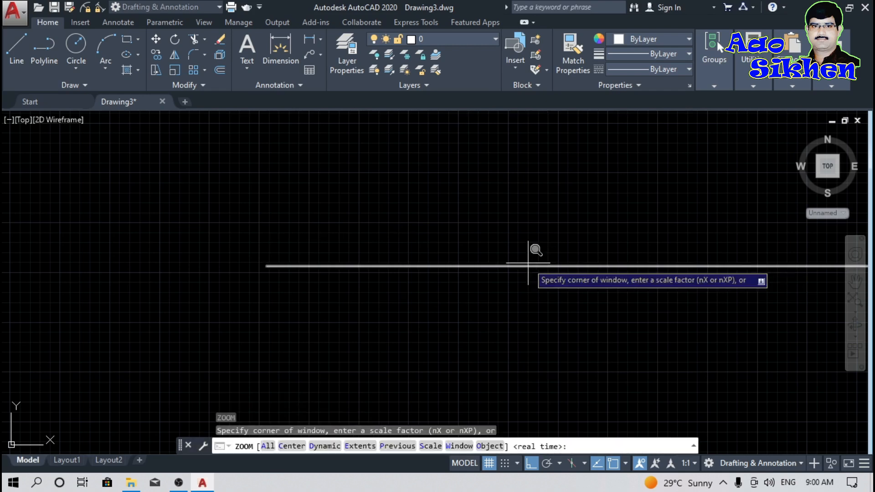
{"action": "type", "text": "a"}
{"action": "key", "text": "Return"}
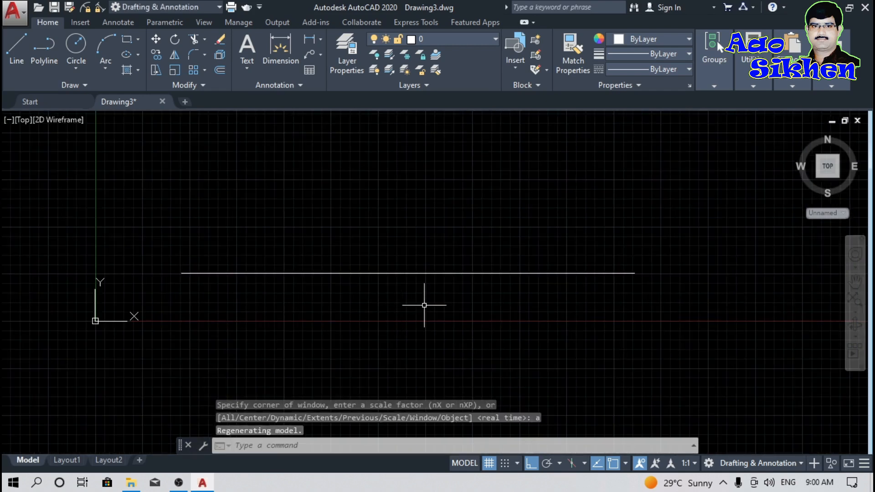
{"action": "scroll", "coordinate": [424, 305], "scroll_direction": "up", "scroll_amount": 2}
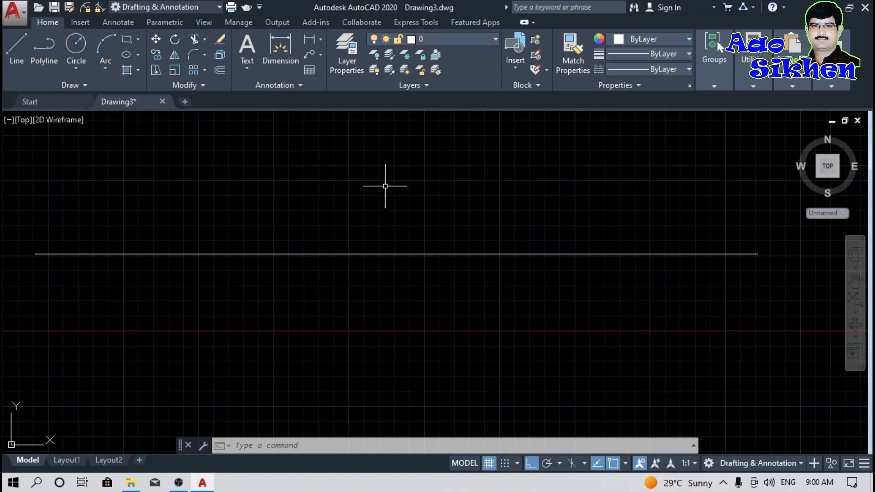
{"action": "middle_click_drag", "start_coordinate": [372, 292], "coordinate": [394, 295]}
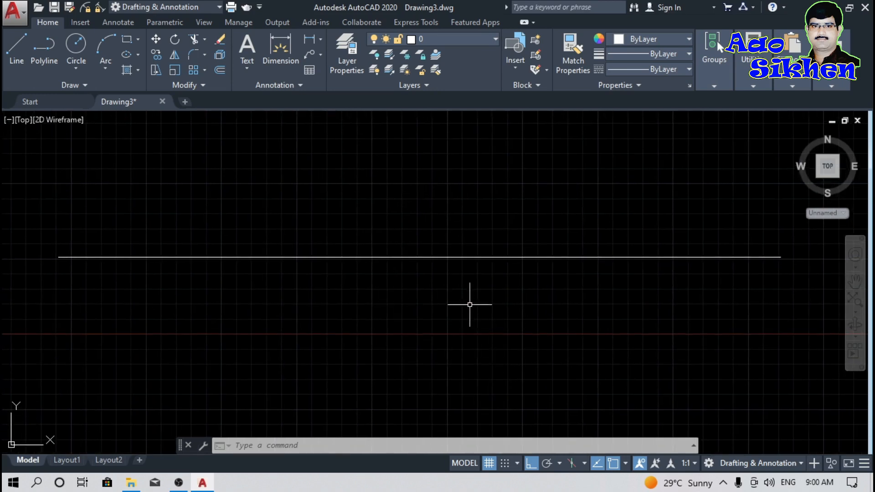
Add a linear dimension between the two endpoints of the 10' line, placing it just below the line
{"action": "left_click", "coordinate": [314, 37]}
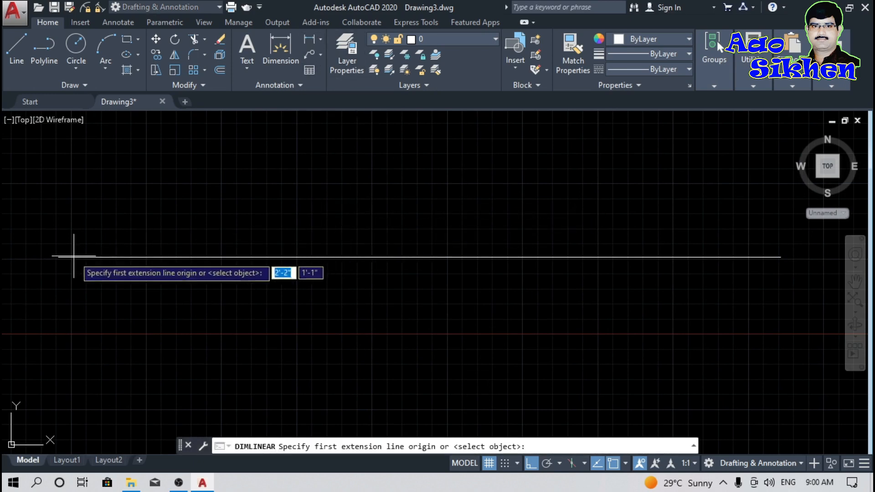
{"action": "left_click", "coordinate": [58, 257]}
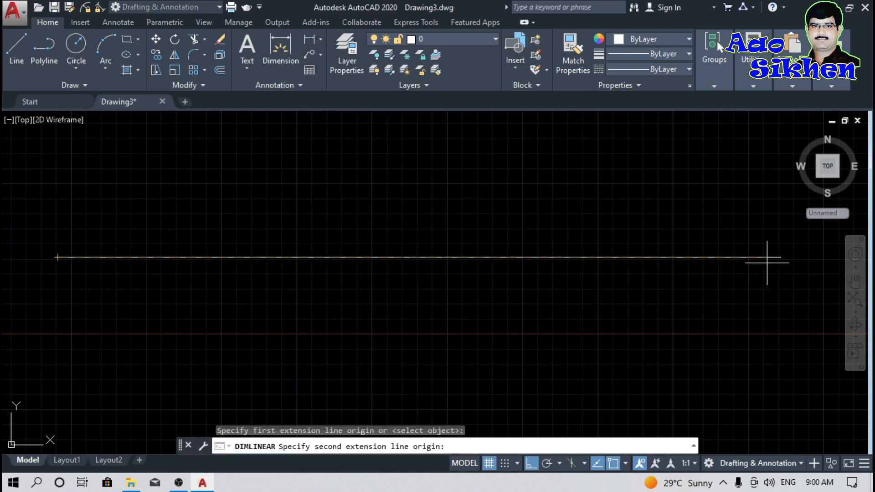
{"action": "left_click", "coordinate": [781, 258]}
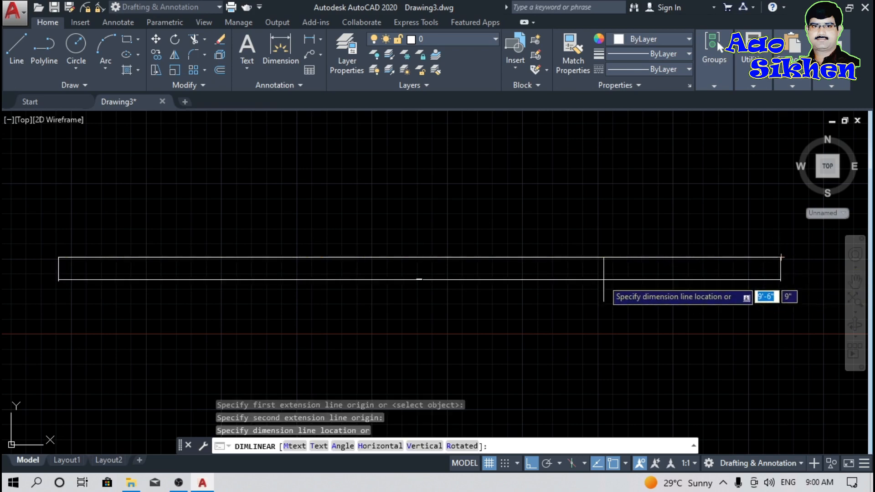
{"action": "left_click", "coordinate": [583, 279]}
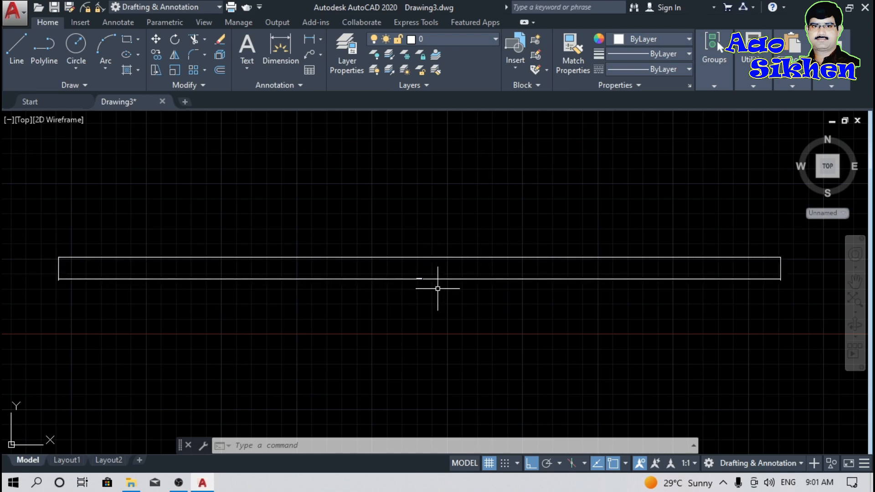
Examine the size and number format of the dimension text on the line's linear dimension
{"action": "scroll", "coordinate": [443, 282], "scroll_direction": "up", "scroll_amount": 10}
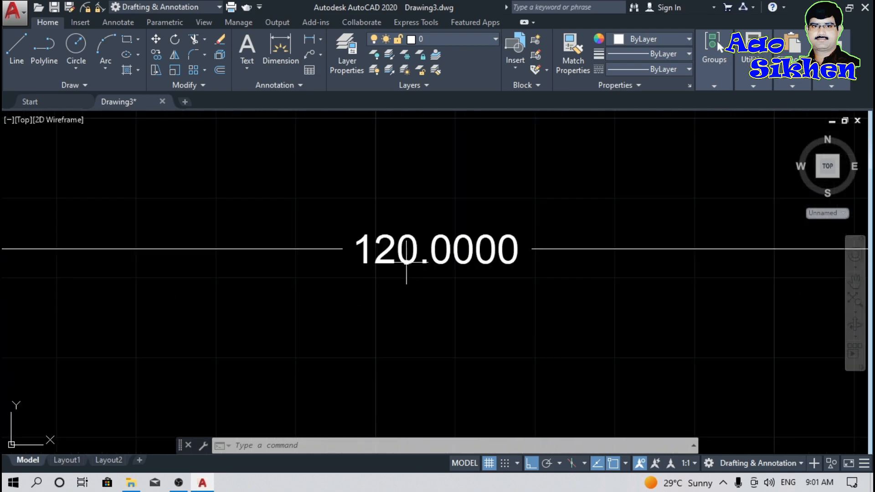
{"action": "scroll", "coordinate": [408, 264], "scroll_direction": "down", "scroll_amount": 5}
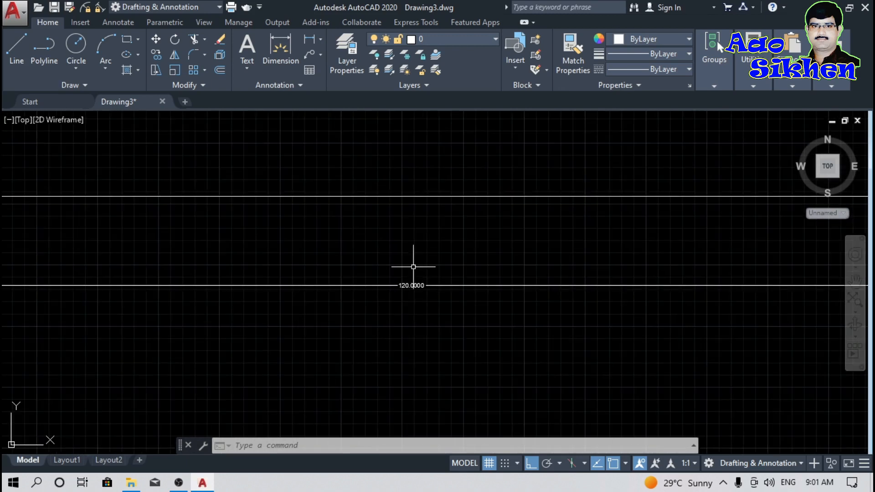
{"action": "scroll", "coordinate": [421, 296], "scroll_direction": "up", "scroll_amount": 3}
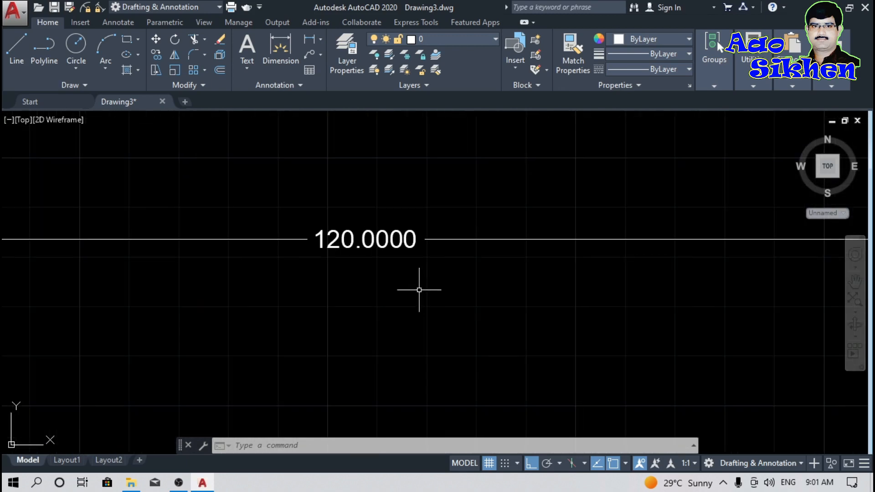
{"action": "scroll", "coordinate": [426, 303], "scroll_direction": "down", "scroll_amount": 5}
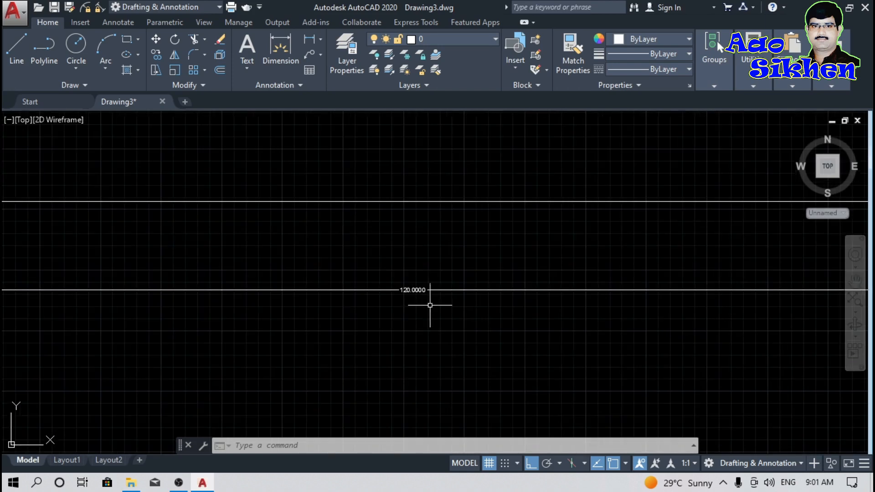
{"action": "scroll", "coordinate": [411, 289], "scroll_direction": "up", "scroll_amount": 3}
{"action": "scroll", "coordinate": [406, 283], "scroll_direction": "down", "scroll_amount": 3}
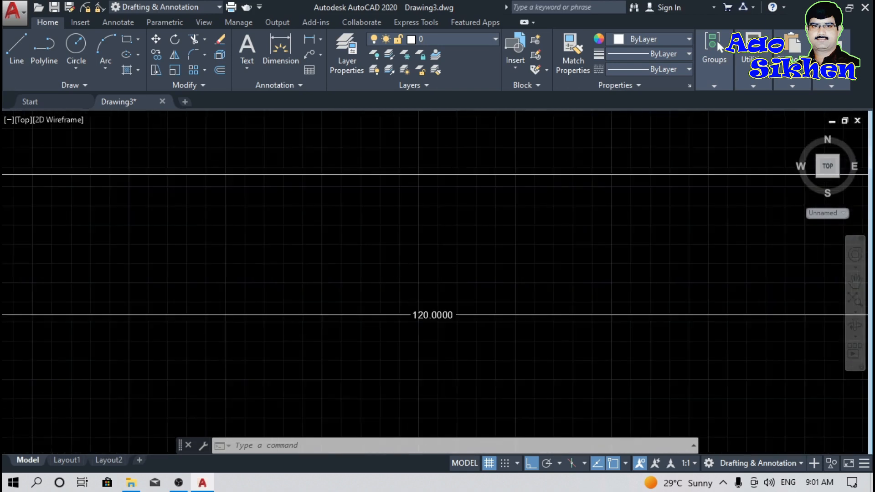
{"action": "scroll", "coordinate": [406, 283], "scroll_direction": "down", "scroll_amount": 3}
{"action": "scroll", "coordinate": [409, 280], "scroll_direction": "up", "scroll_amount": 5}
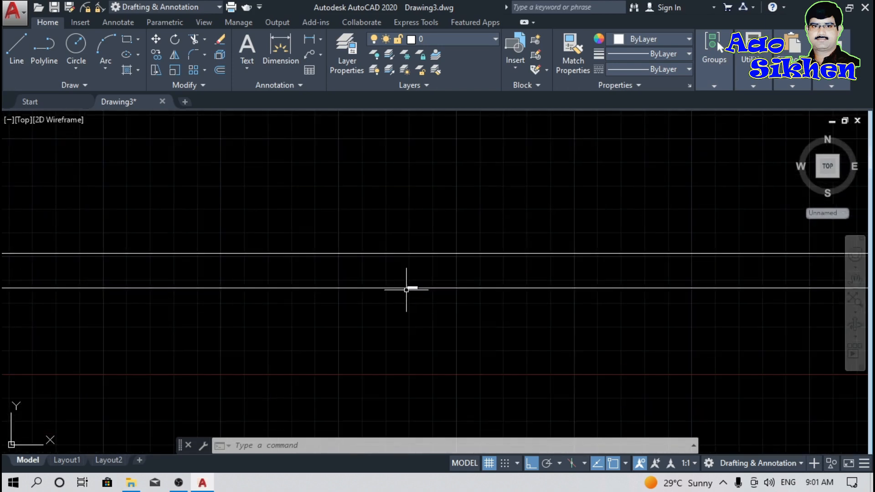
{"action": "scroll", "coordinate": [368, 299], "scroll_direction": "up", "scroll_amount": 4}
{"action": "scroll", "coordinate": [307, 294], "scroll_direction": "down", "scroll_amount": 6}
{"action": "scroll", "coordinate": [308, 278], "scroll_direction": "down", "scroll_amount": 4}
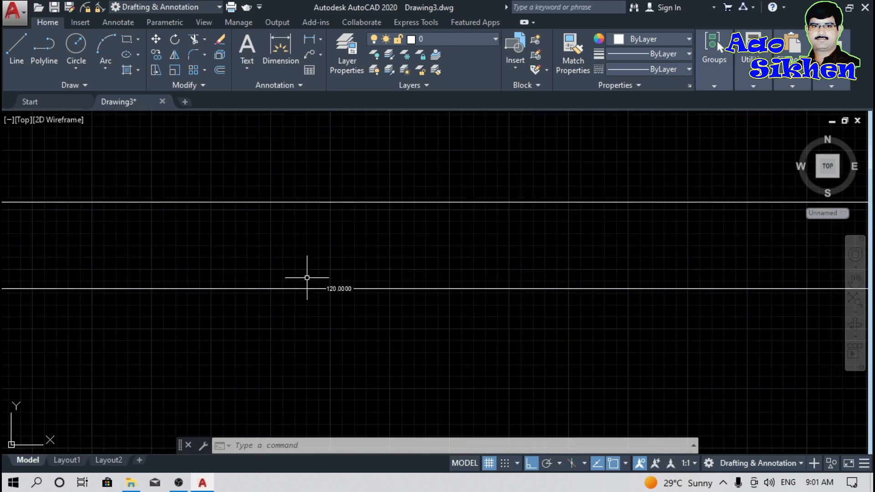
{"action": "scroll", "coordinate": [328, 299], "scroll_direction": "up", "scroll_amount": 2}
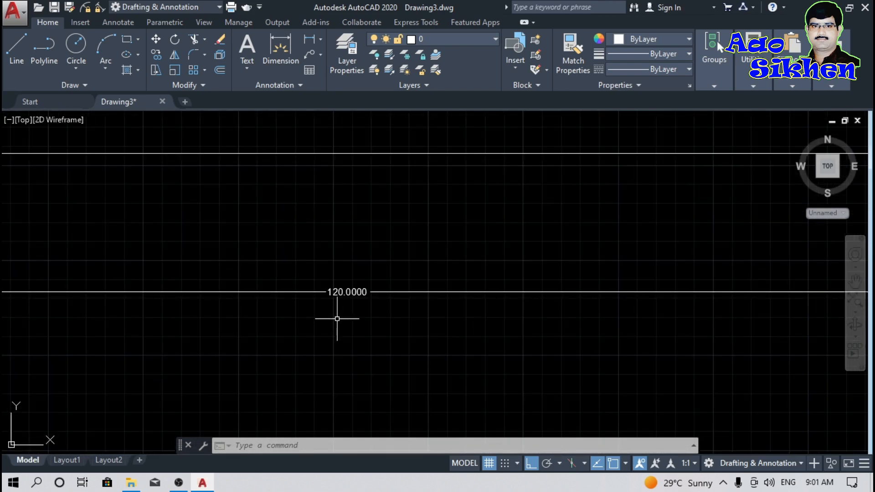
{"action": "type", "text": "ed"}
{"action": "key", "text": "Escape"}
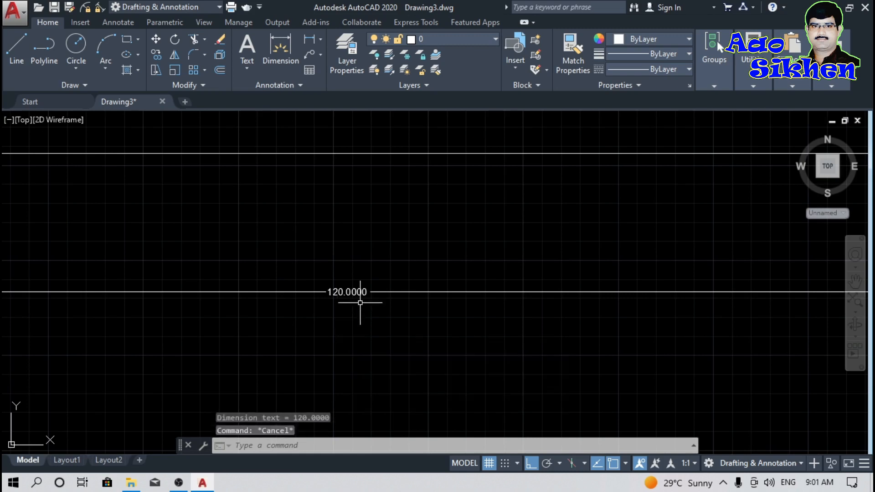
{"action": "scroll", "coordinate": [361, 302], "scroll_direction": "down", "scroll_amount": 3}
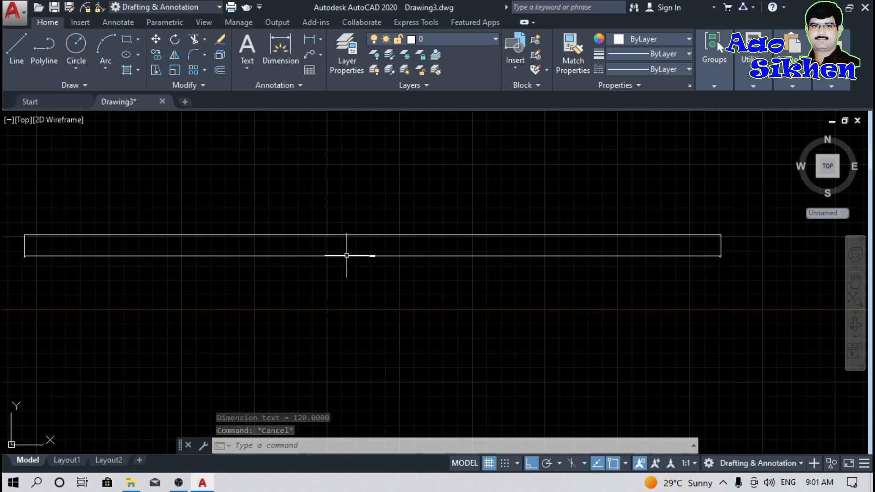
{"action": "scroll", "coordinate": [371, 249], "scroll_direction": "up", "scroll_amount": 5}
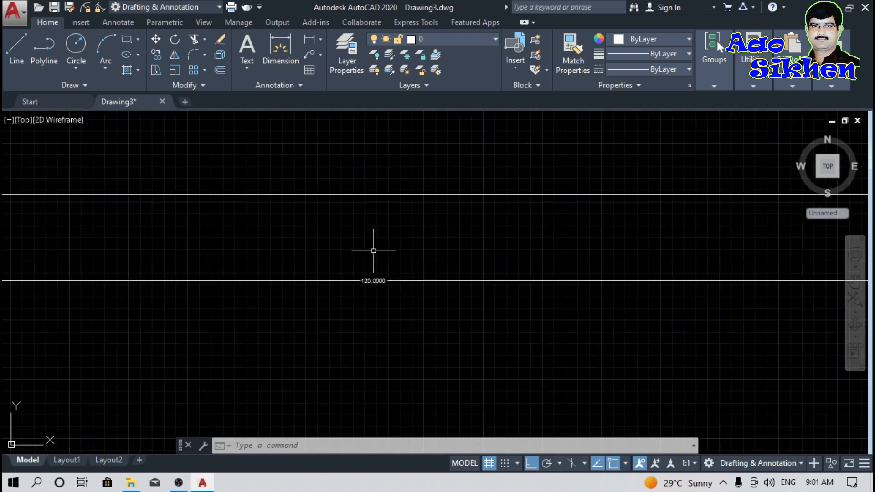
{"action": "type", "text": "D"}
{"action": "key", "text": "Escape"}
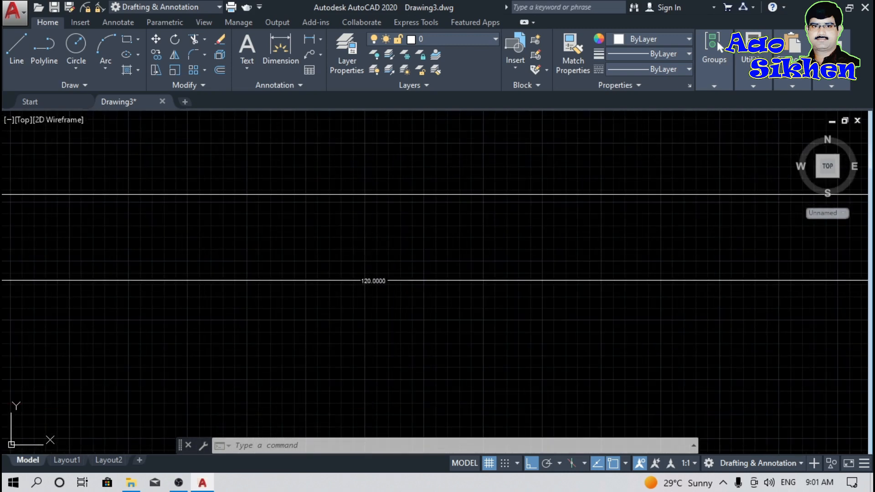
Modify the Standard dimension style's linear units to Architectural format with a precision of 0'-0"
{"action": "type", "text": "D"}
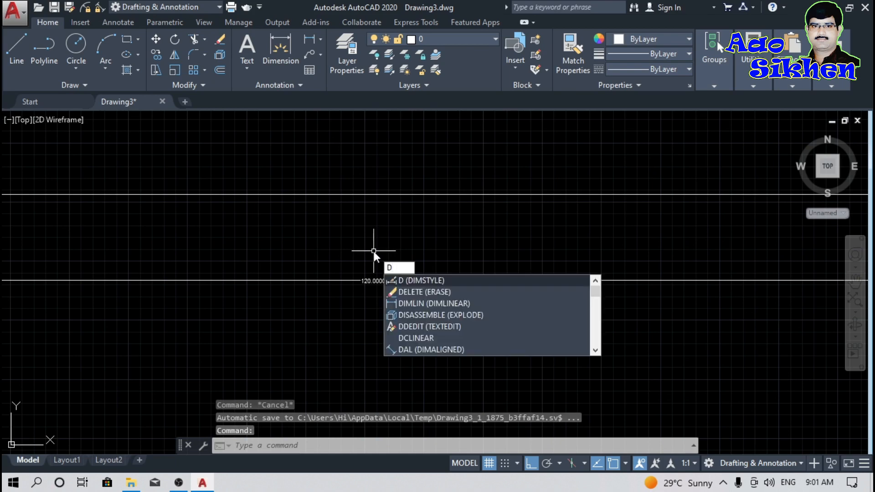
{"action": "key", "text": "Return"}
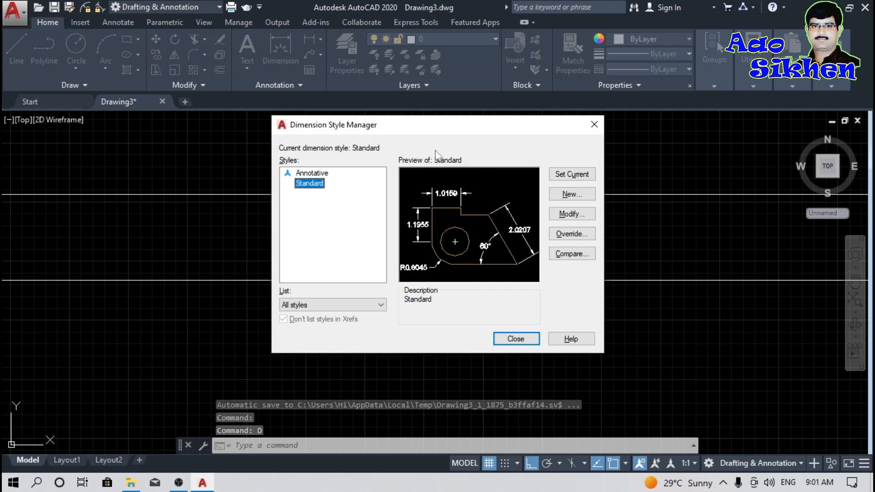
{"action": "left_click", "coordinate": [561, 217]}
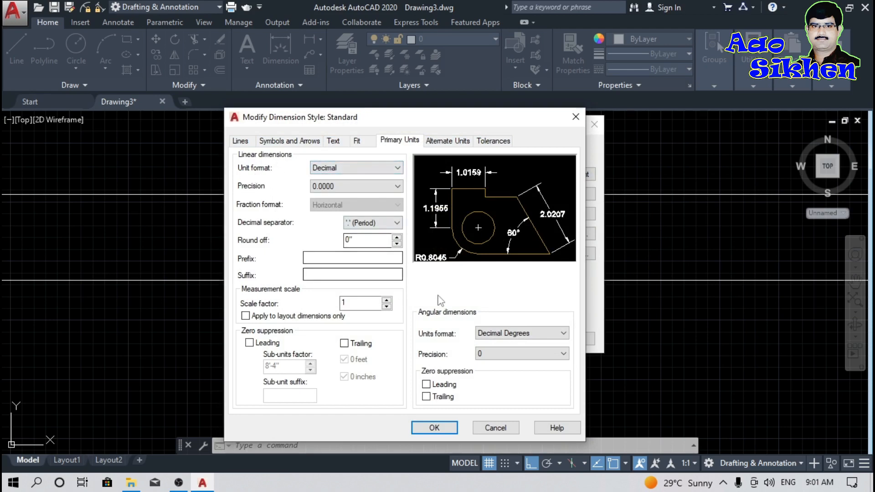
{"action": "left_click", "coordinate": [367, 170]}
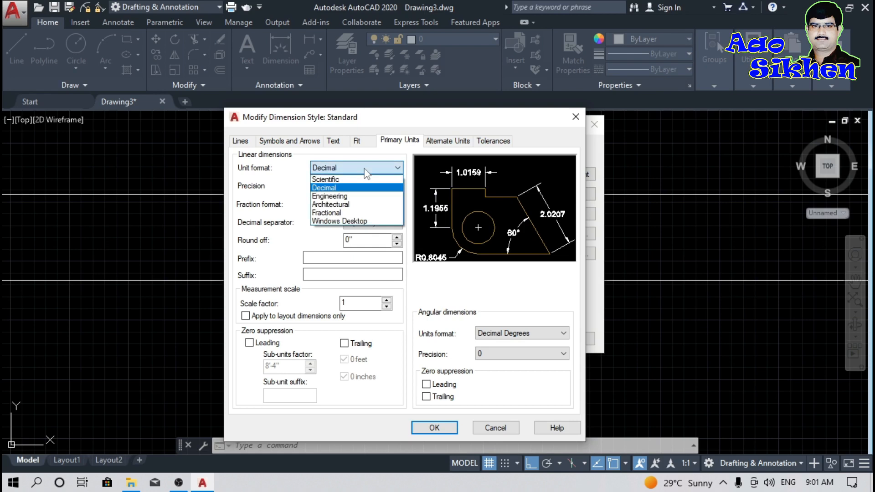
{"action": "left_click", "coordinate": [355, 208]}
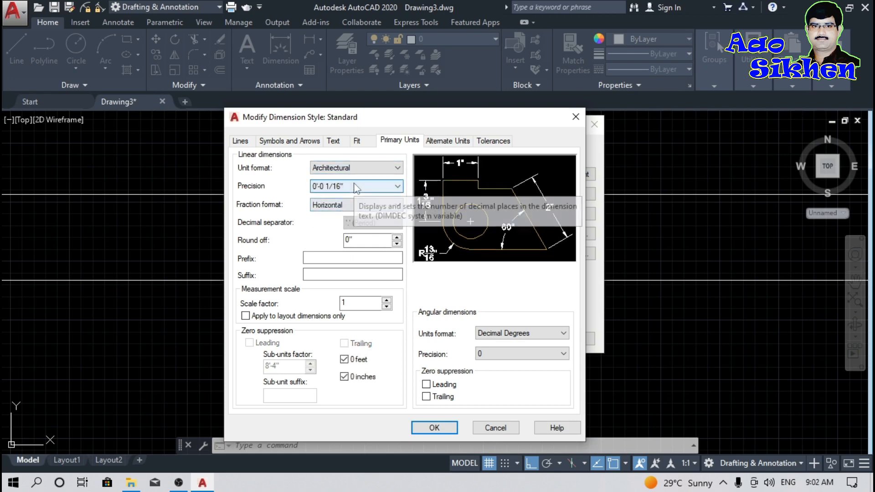
{"action": "left_click", "coordinate": [356, 187]}
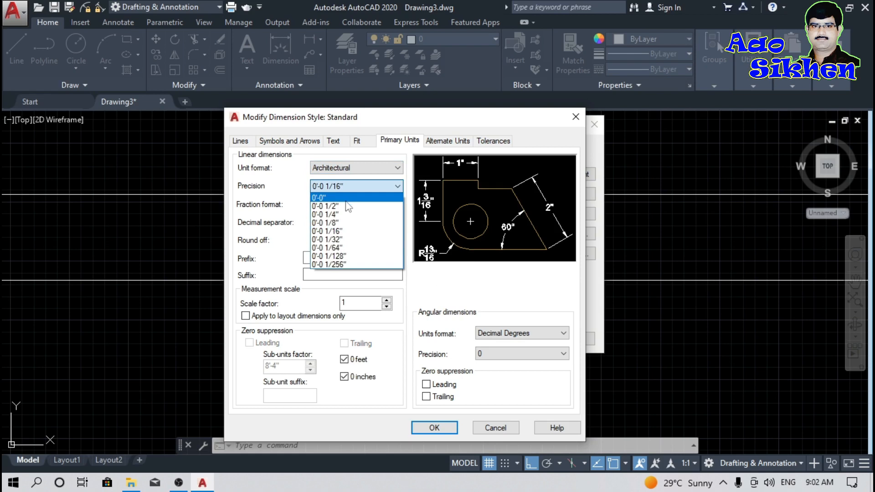
{"action": "left_click", "coordinate": [345, 201]}
{"action": "left_click", "coordinate": [345, 201]}
{"action": "left_click", "coordinate": [291, 187]}
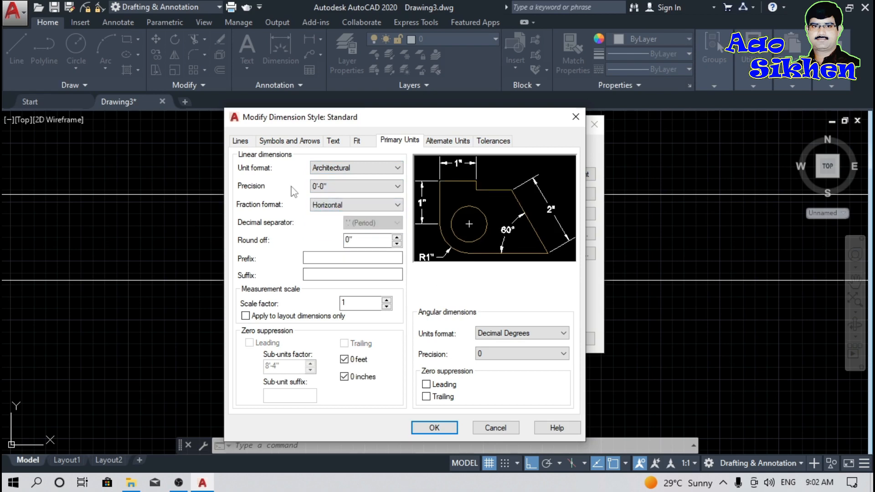
Set the style's angular dimensions to Degrees Minutes Seconds with a precision of 0d00'00" and leading zeros suppressed
{"action": "left_click", "coordinate": [494, 334]}
{"action": "left_click", "coordinate": [489, 351]}
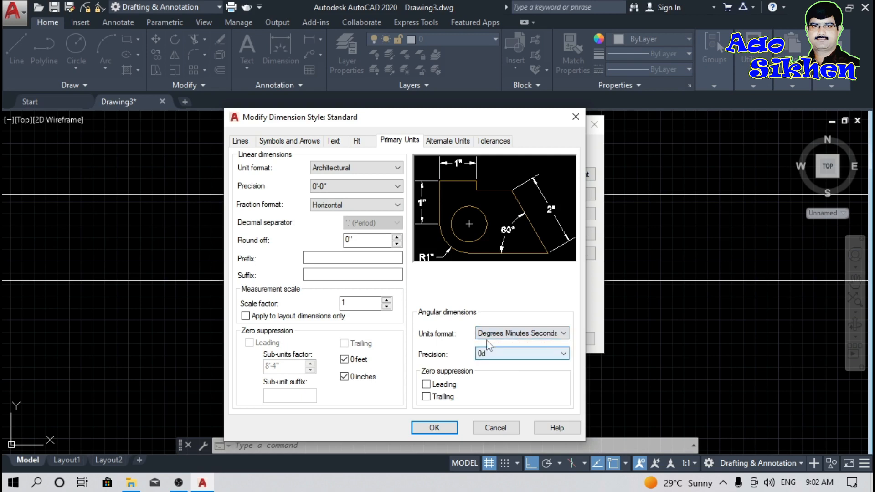
{"action": "left_click", "coordinate": [538, 353]}
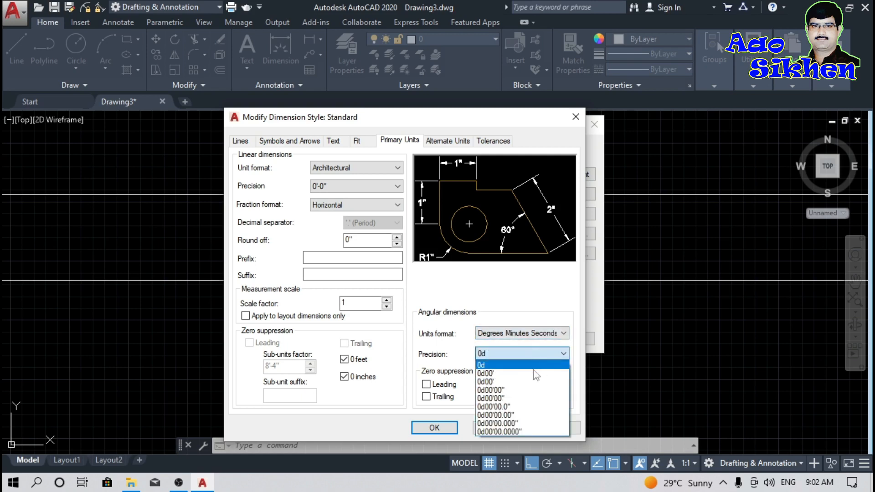
{"action": "left_click", "coordinate": [529, 390]}
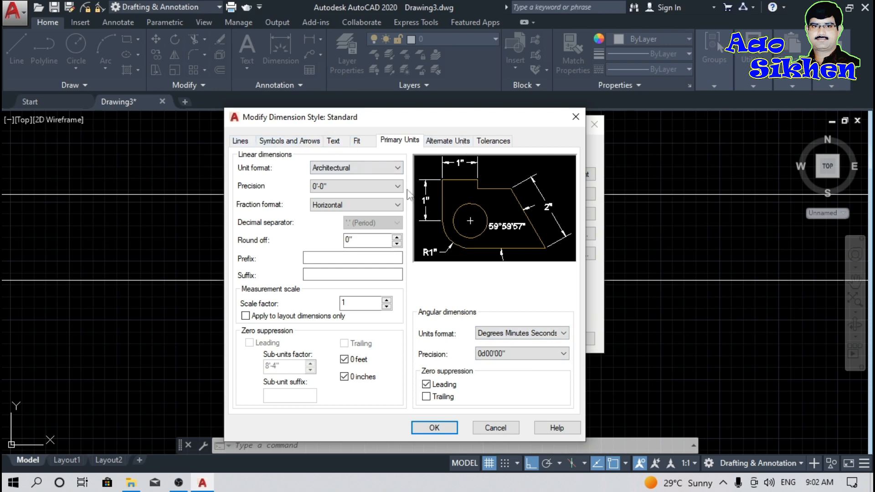
Try suppressing Dim line 1 and Dim line 2 in the dimension line settings and turn both suppressions off again
{"action": "left_click", "coordinate": [243, 141]}
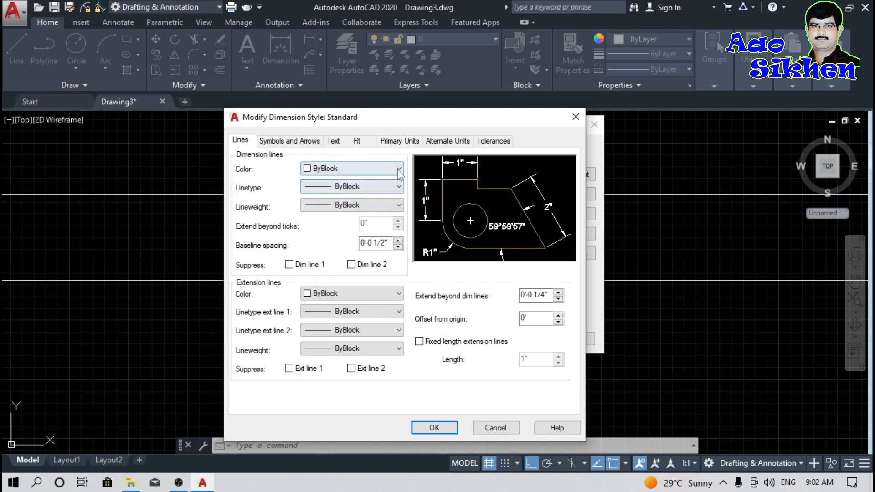
{"action": "left_click", "coordinate": [289, 265]}
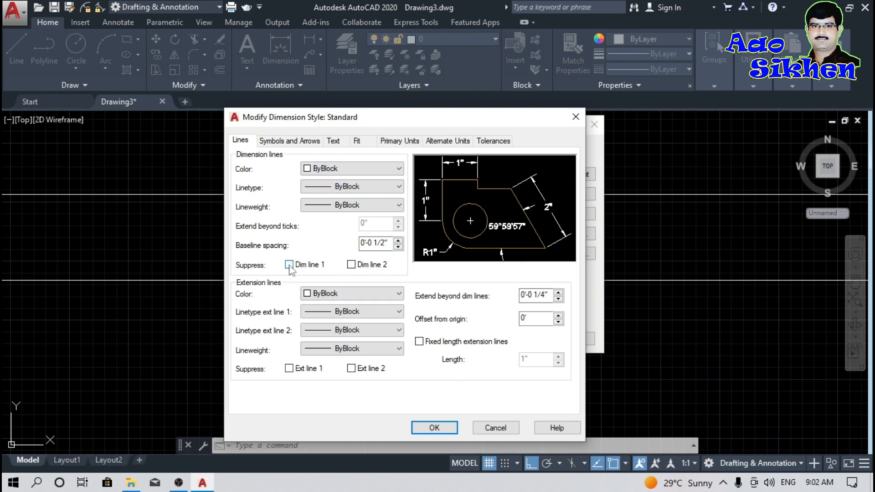
{"action": "left_click", "coordinate": [351, 265]}
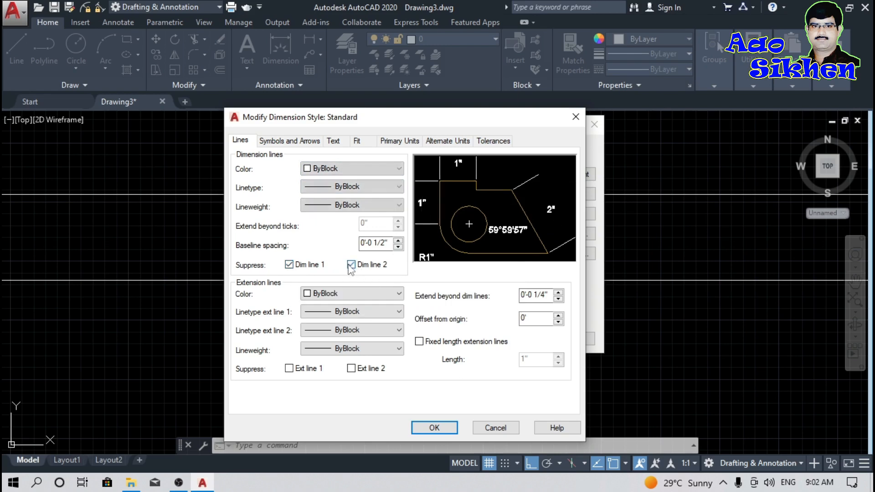
{"action": "left_click", "coordinate": [351, 265]}
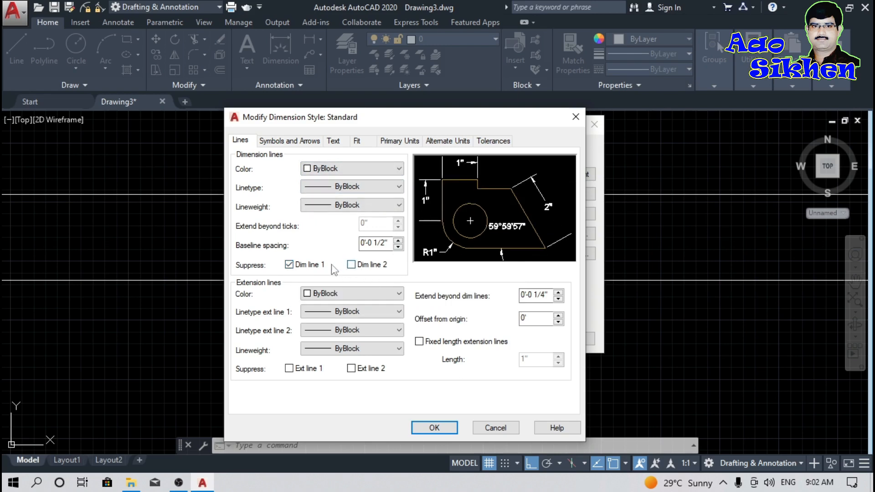
{"action": "left_click", "coordinate": [289, 265]}
Set the Standard dimension style's first and second arrowheads to Oblique and the arrow size to 8"
{"action": "left_click", "coordinate": [285, 144]}
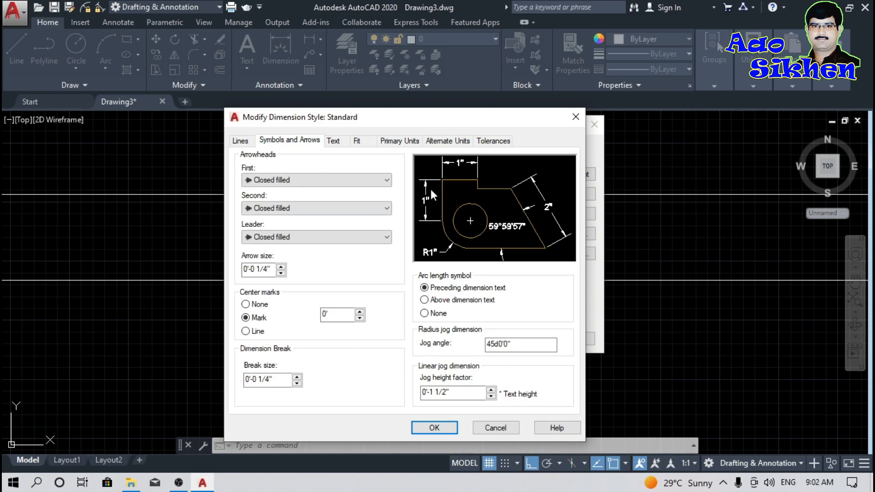
{"action": "left_click", "coordinate": [359, 184]}
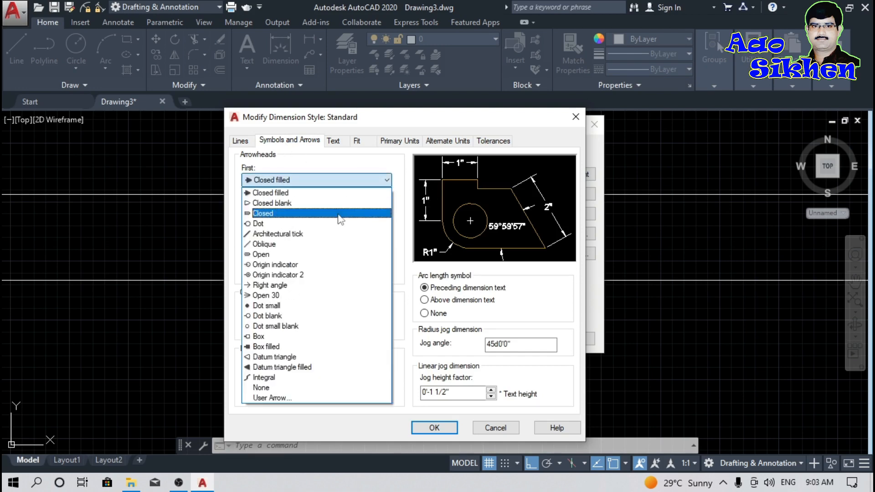
{"action": "left_click", "coordinate": [319, 244]}
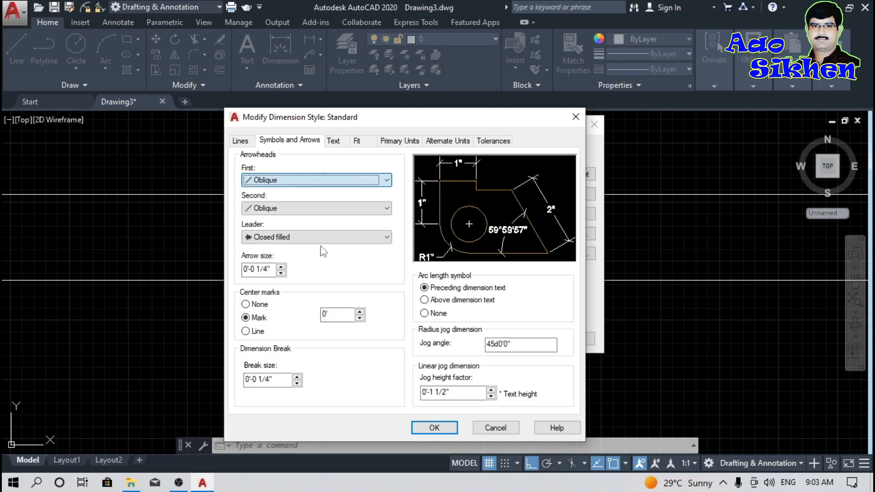
{"action": "left_click", "coordinate": [369, 181]}
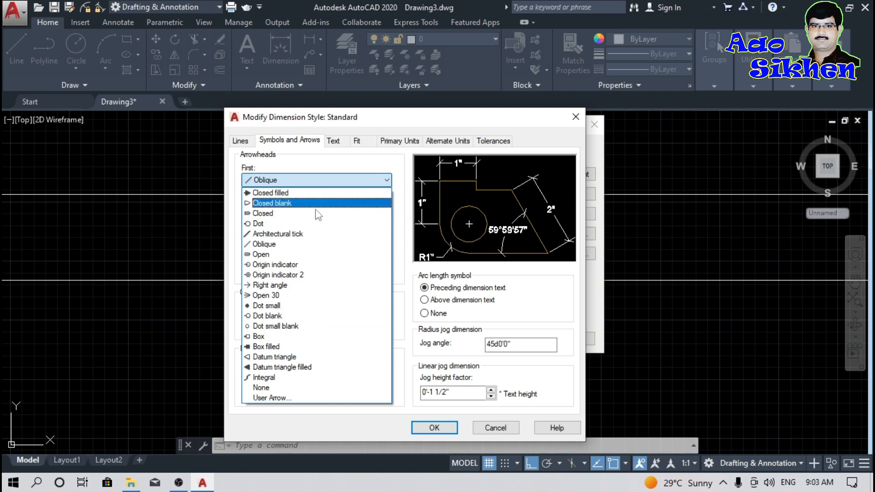
{"action": "left_click", "coordinate": [306, 244]}
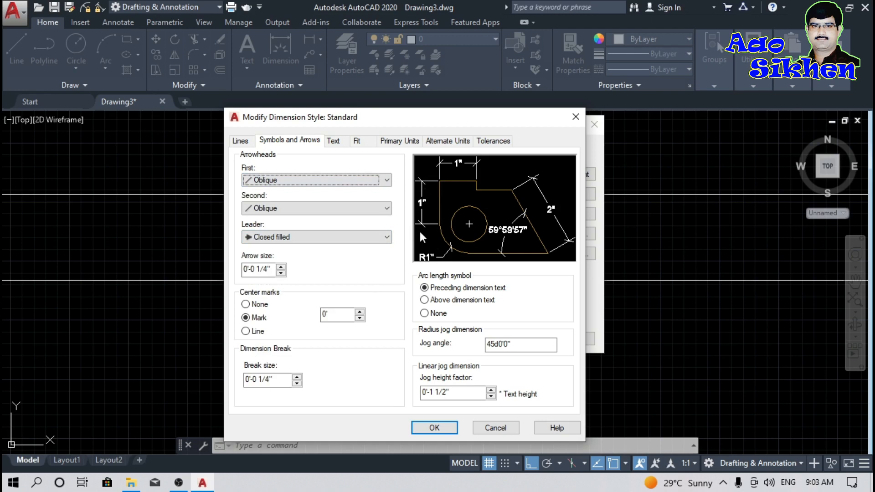
{"action": "left_click", "coordinate": [322, 238]}
{"action": "left_click", "coordinate": [322, 242]}
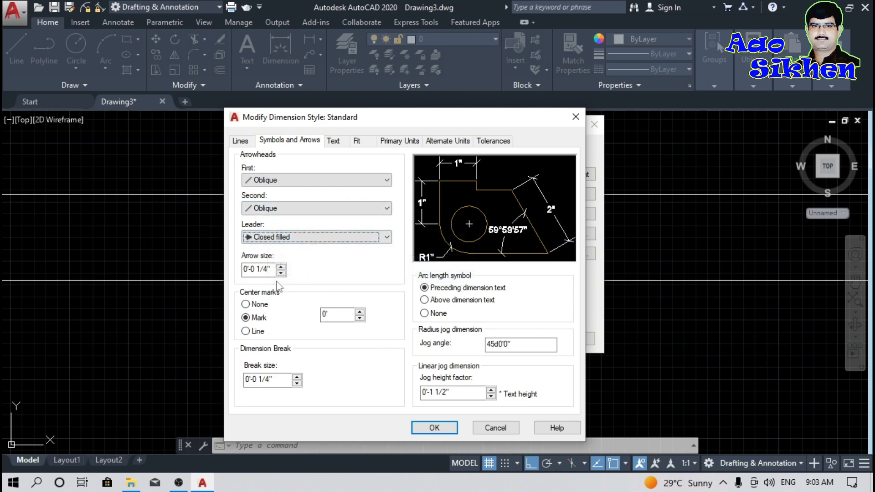
{"action": "left_click_drag", "start_coordinate": [272, 269], "coordinate": [240, 268]}
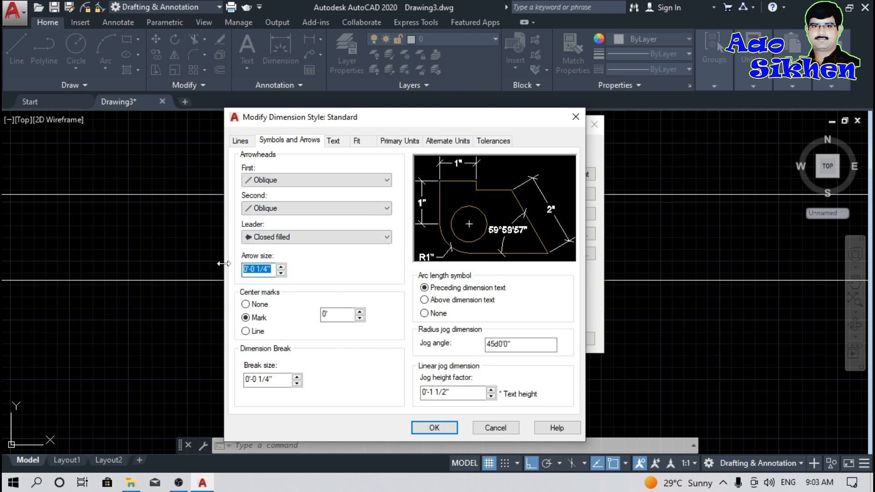
{"action": "type", "text": "3\""}
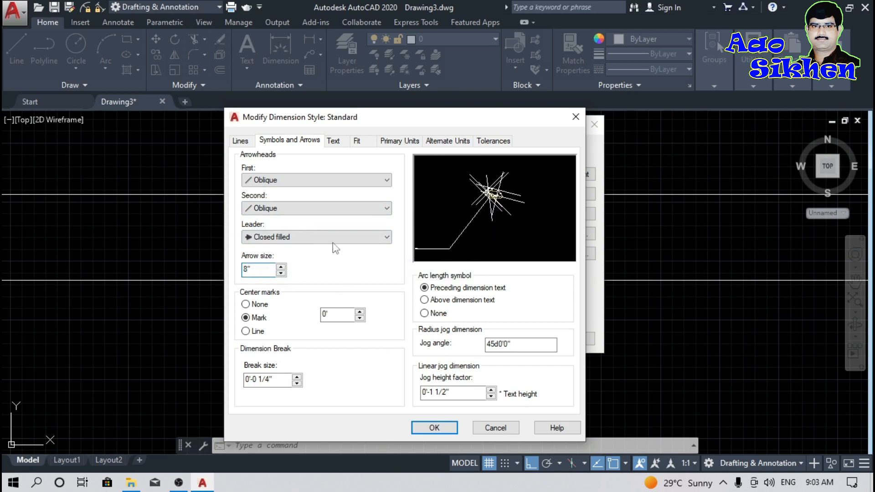
Set the height of the Standard text style used by the dimension style to 8" and make that text style current
{"action": "left_click", "coordinate": [334, 141]}
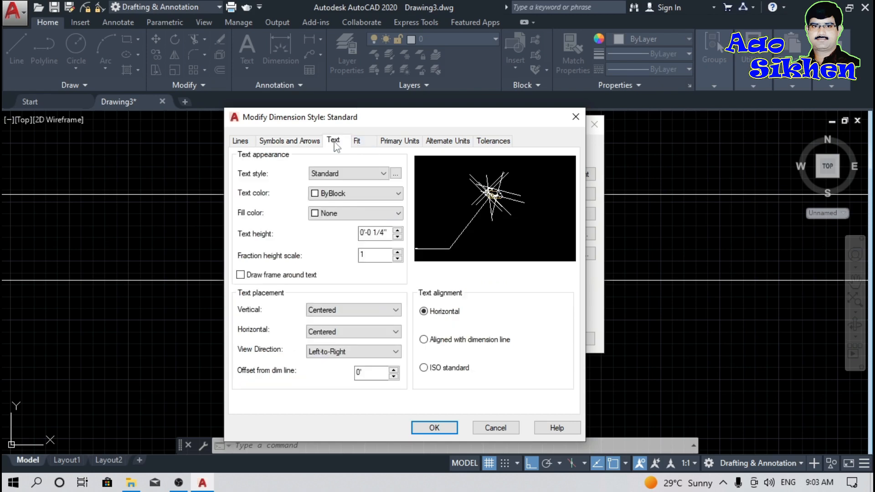
{"action": "left_click", "coordinate": [396, 174]}
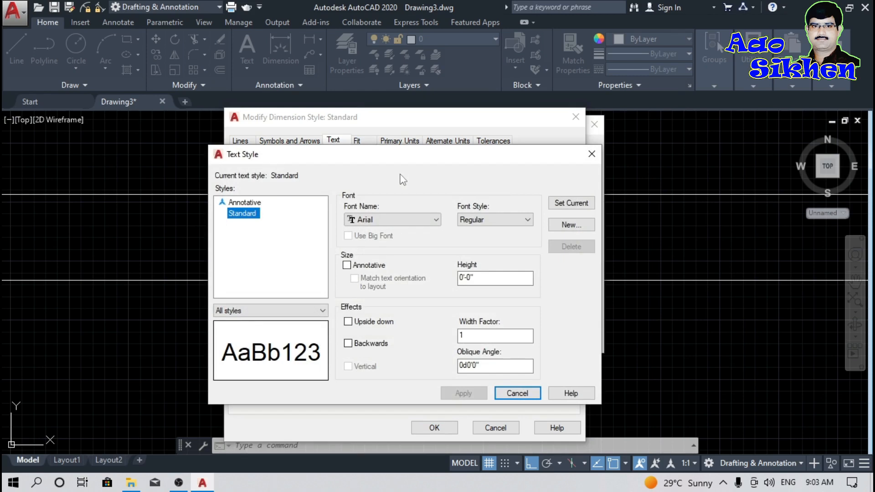
{"action": "left_click", "coordinate": [386, 221]}
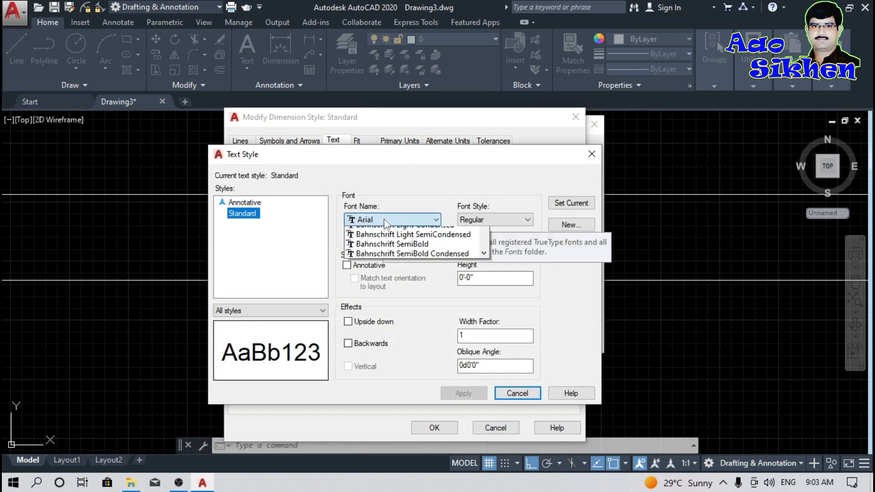
{"action": "left_click", "coordinate": [385, 221]}
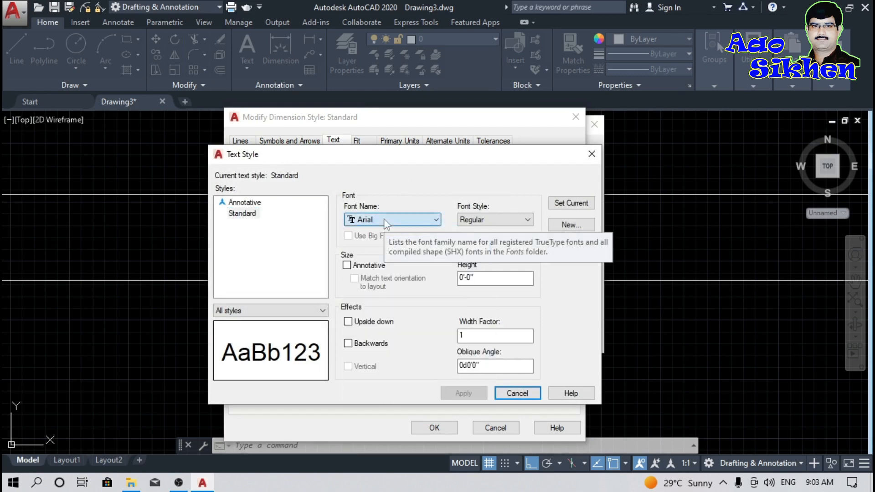
{"action": "left_click", "coordinate": [506, 276]}
{"action": "type", "text": "8"}
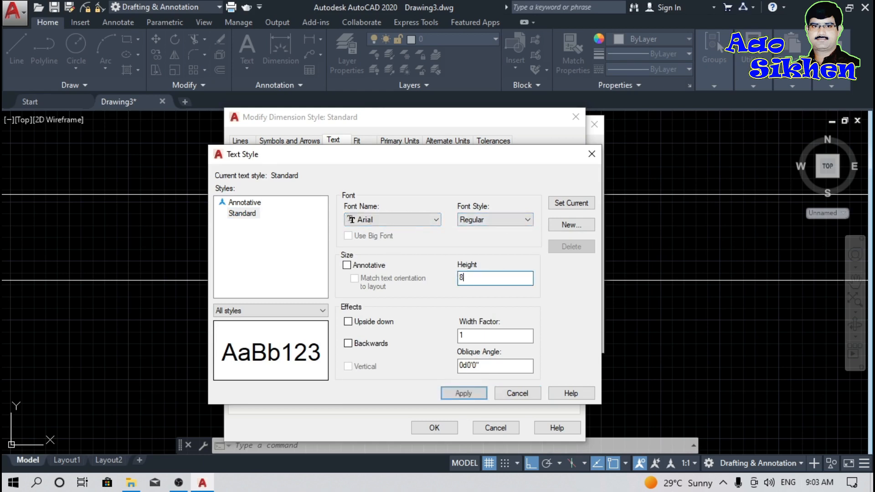
{"action": "key", "text": "Return"}
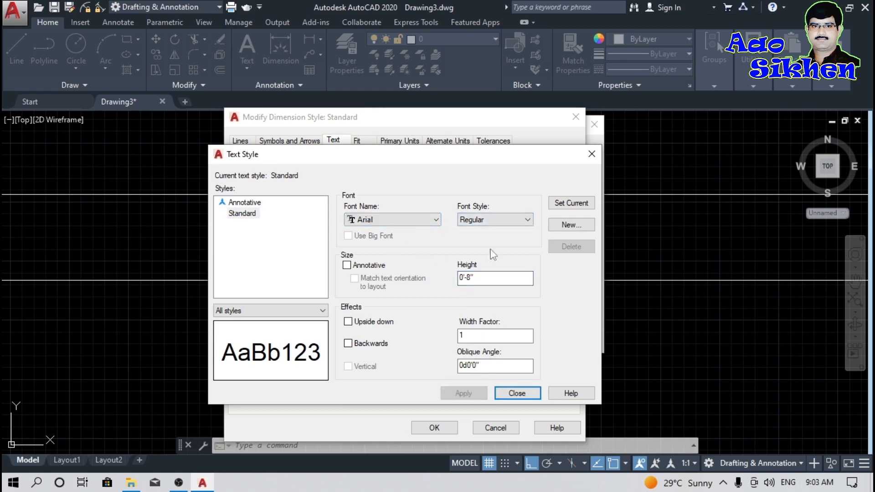
{"action": "left_click", "coordinate": [572, 206]}
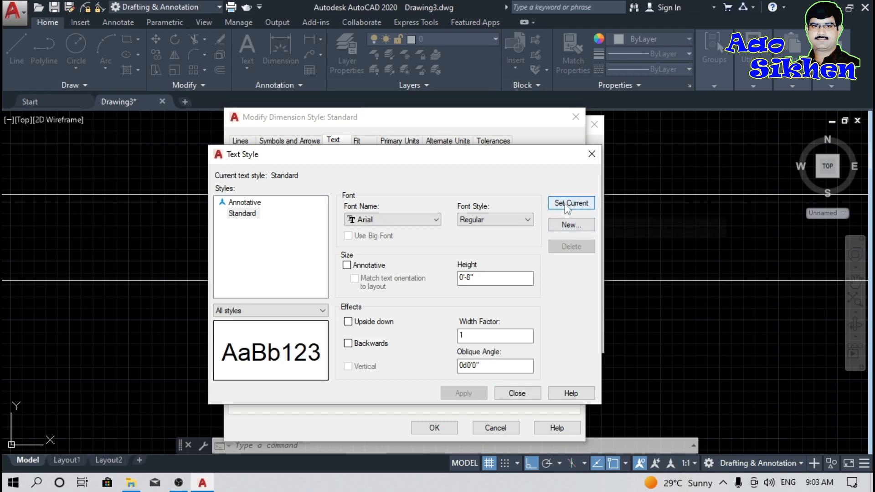
{"action": "left_click", "coordinate": [506, 394]}
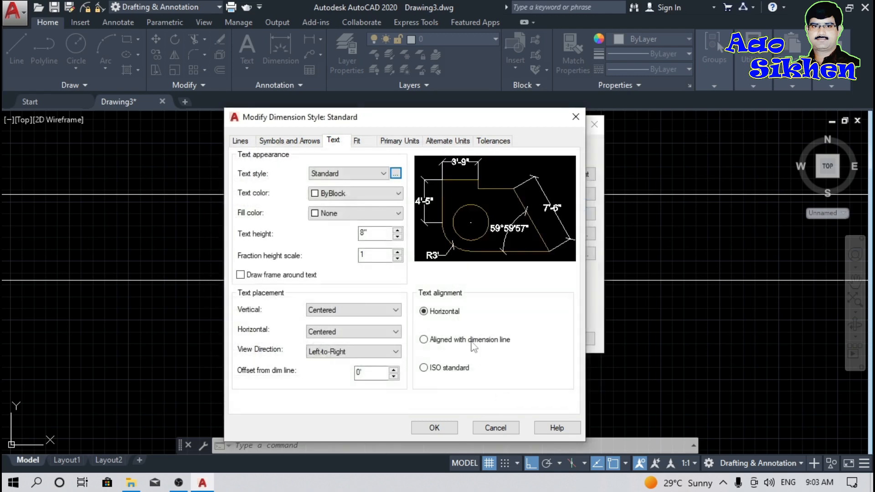
Review the style's fit and primary units settings, and try displaying alternate units before turning them off again
{"action": "left_click", "coordinate": [366, 141]}
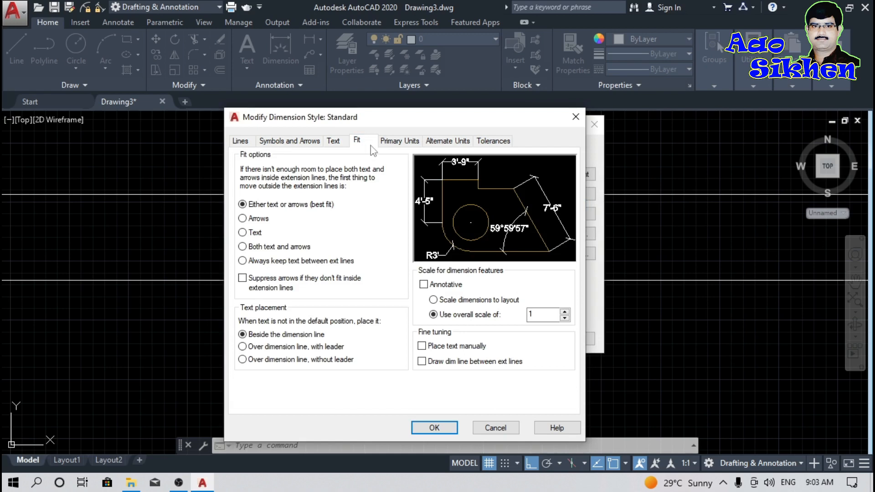
{"action": "left_click", "coordinate": [400, 142]}
{"action": "left_click", "coordinate": [447, 141]}
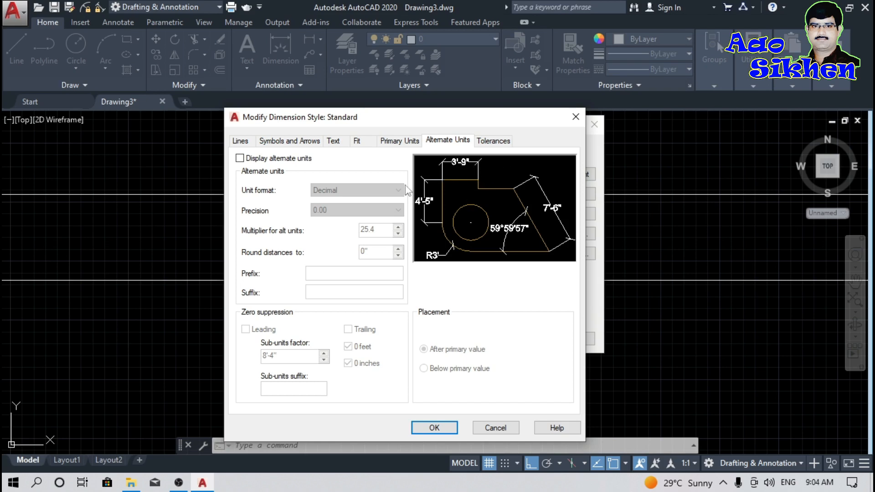
{"action": "left_click", "coordinate": [240, 158]}
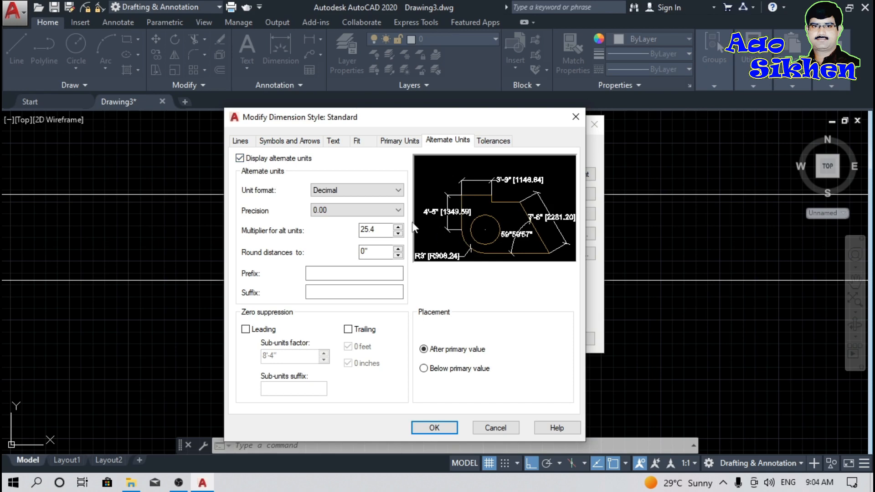
{"action": "left_click", "coordinate": [240, 158]}
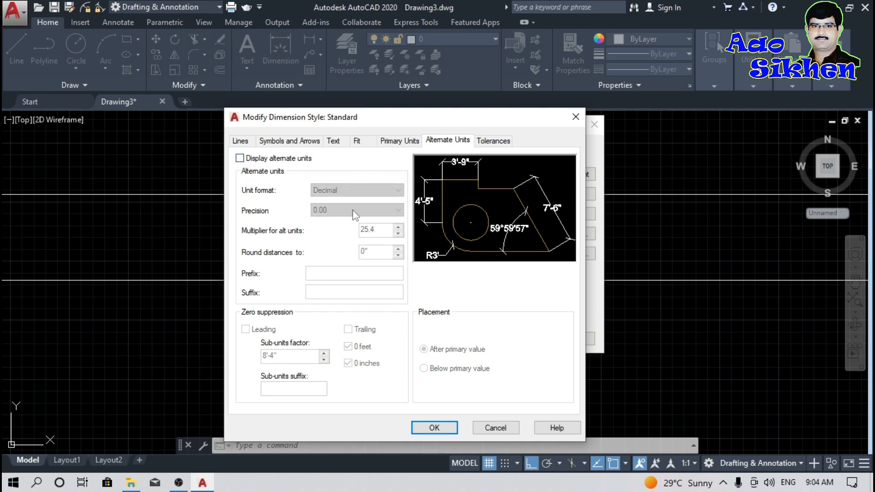
Accept the changes to the Standard dimension style, set it current and close the Dimension Style Manager
{"action": "left_click", "coordinate": [283, 144]}
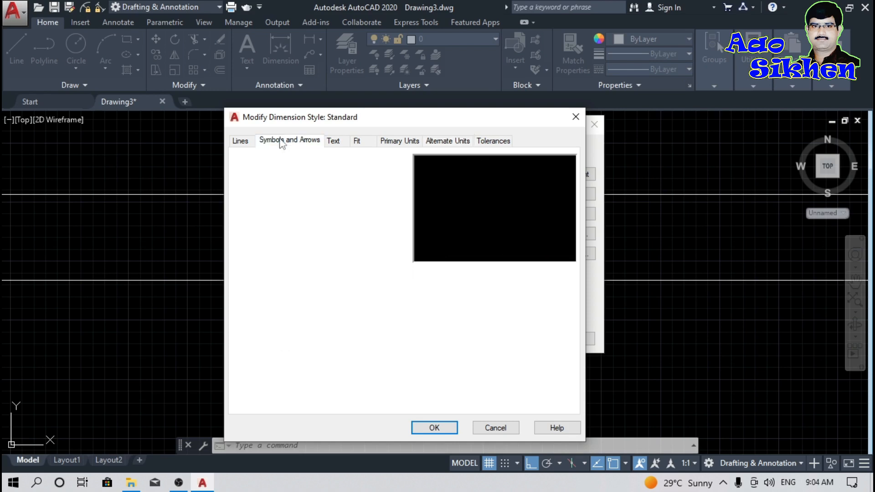
{"action": "left_click", "coordinate": [335, 142]}
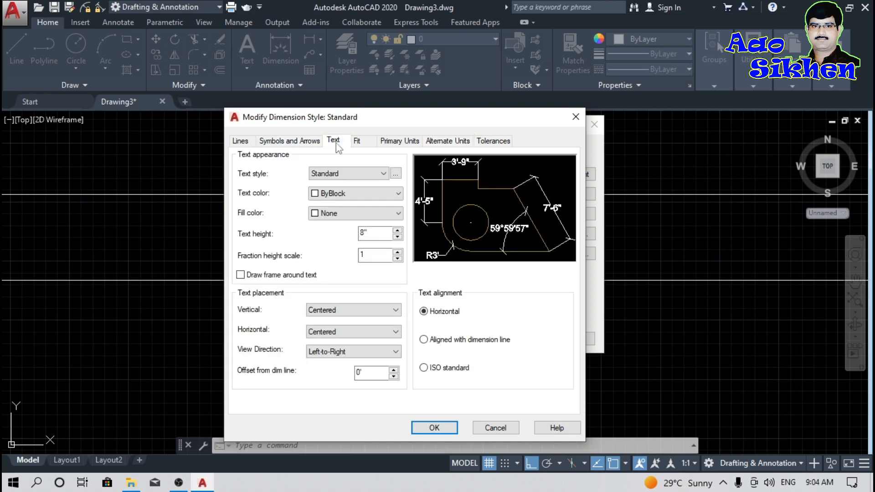
{"action": "left_click", "coordinate": [393, 143]}
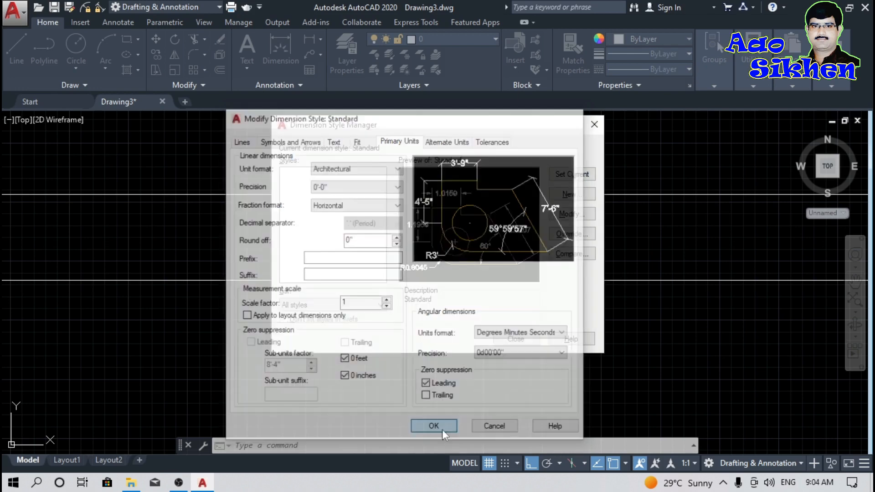
{"action": "left_click", "coordinate": [442, 430]}
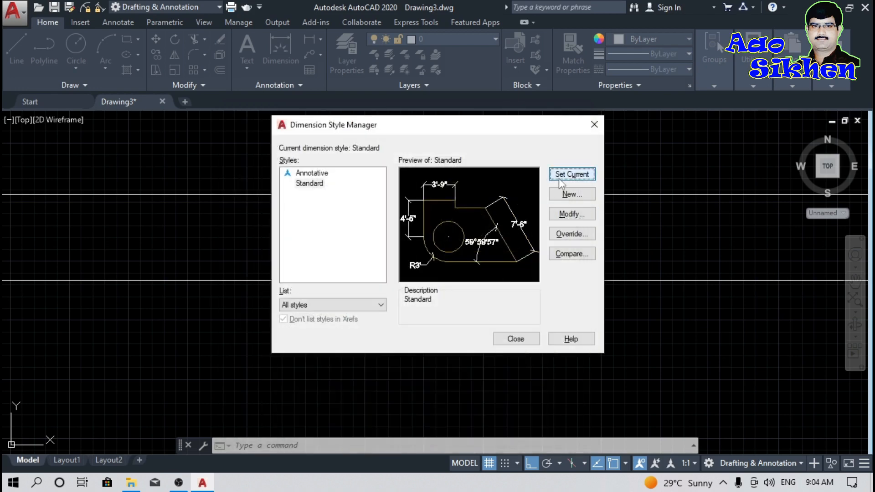
{"action": "left_click", "coordinate": [525, 340]}
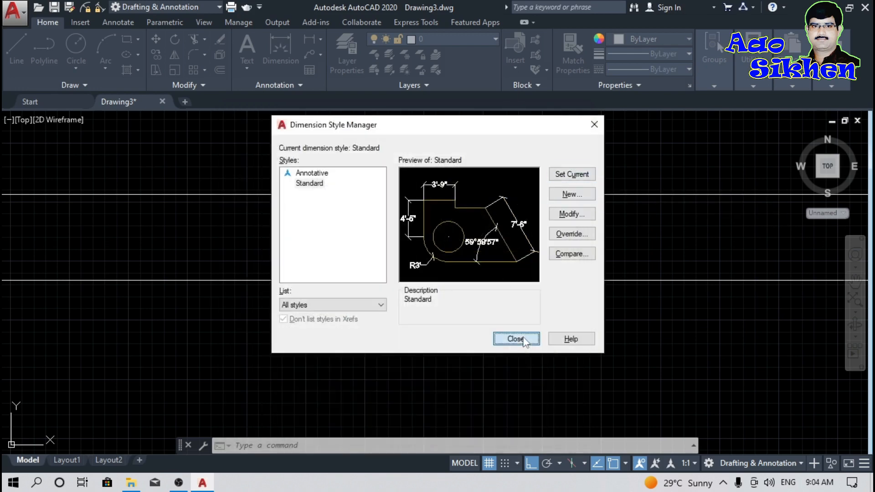
Delete the existing linear dimension from the horizontal line
{"action": "scroll", "coordinate": [346, 245], "scroll_direction": "down", "scroll_amount": 3}
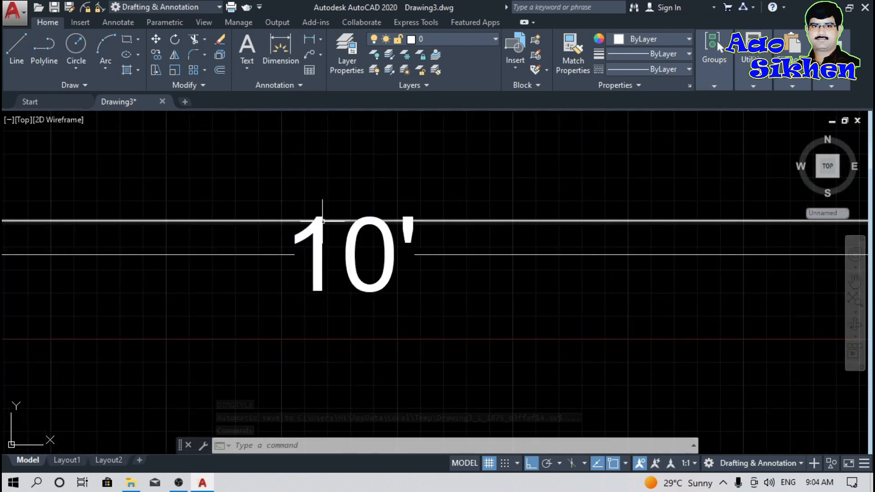
{"action": "scroll", "coordinate": [453, 184], "scroll_direction": "down", "scroll_amount": 3}
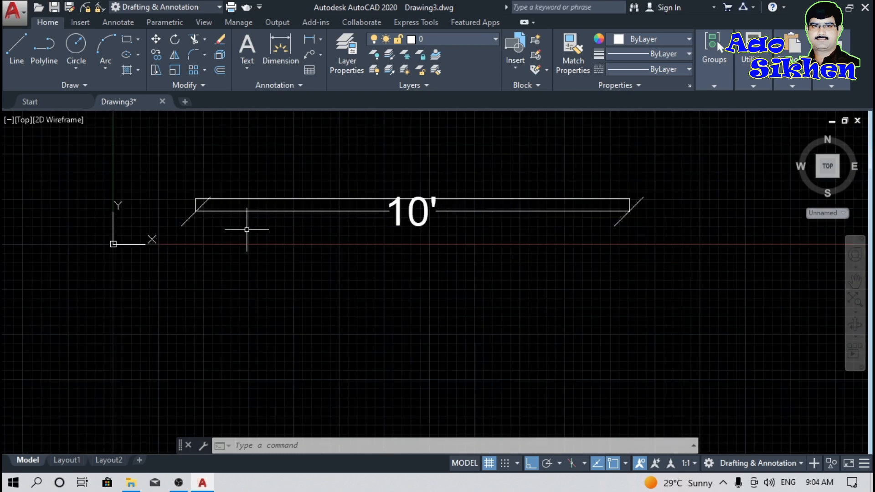
{"action": "scroll", "coordinate": [214, 204], "scroll_direction": "up", "scroll_amount": 4}
{"action": "scroll", "coordinate": [293, 239], "scroll_direction": "down", "scroll_amount": 4}
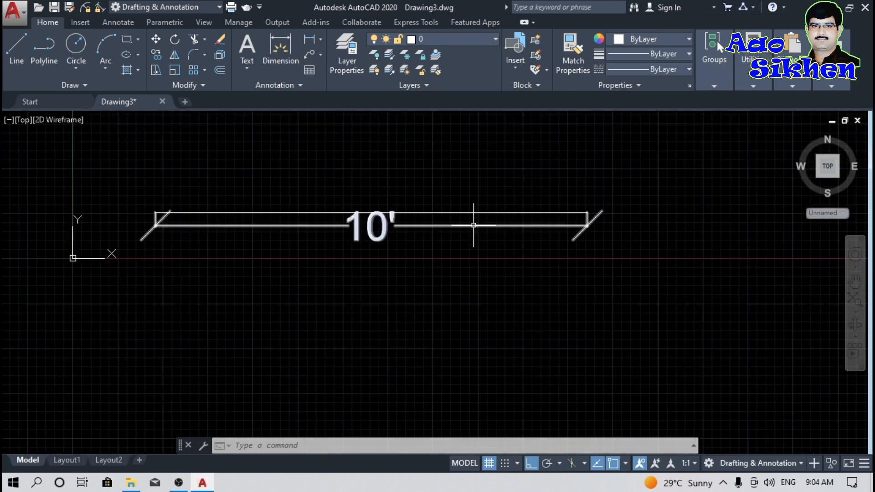
{"action": "scroll", "coordinate": [474, 226], "scroll_direction": "down", "scroll_amount": 2}
{"action": "scroll", "coordinate": [474, 225], "scroll_direction": "up", "scroll_amount": 2}
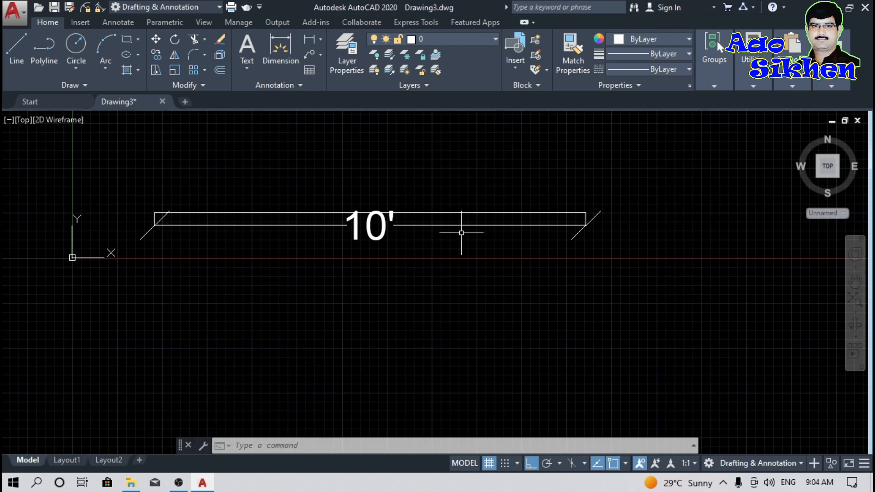
{"action": "left_click", "coordinate": [351, 250]}
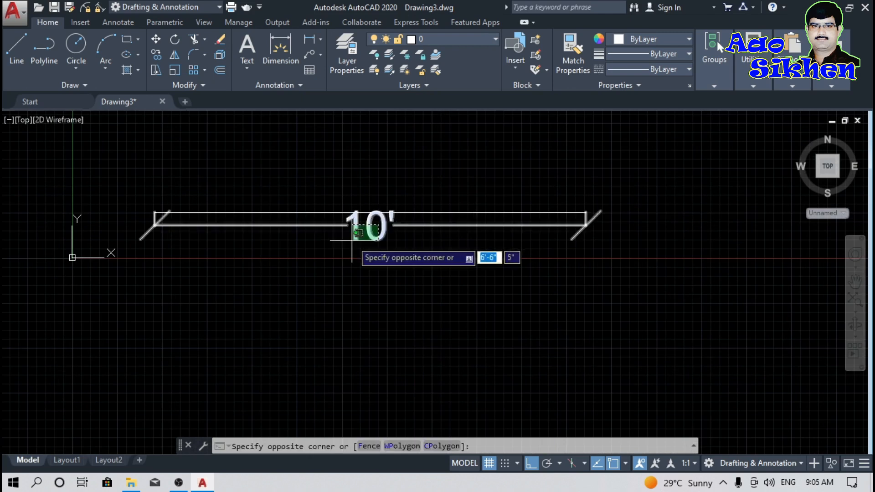
{"action": "left_click", "coordinate": [348, 241]}
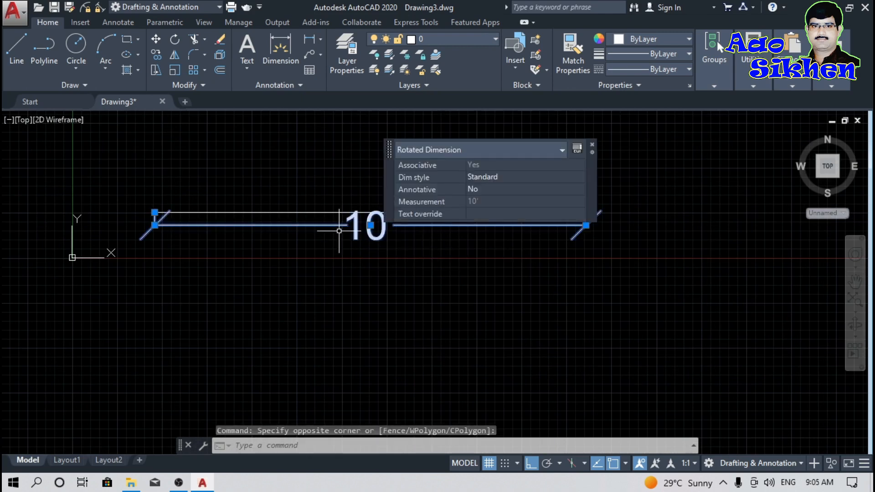
{"action": "key", "text": "Delete"}
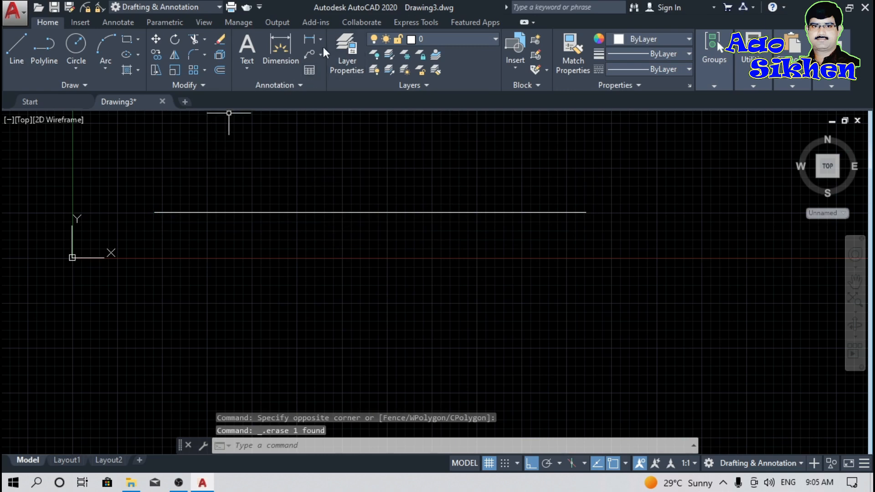
Add a linear dimension between the horizontal line's two endpoints, with its dimension line placed below the line
{"action": "left_click", "coordinate": [309, 39]}
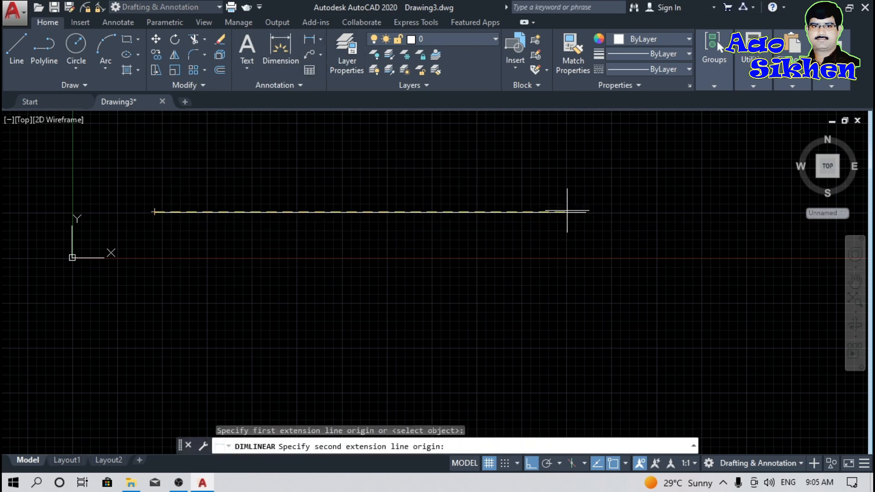
{"action": "left_click", "coordinate": [587, 212]}
{"action": "left_click", "coordinate": [563, 256]}
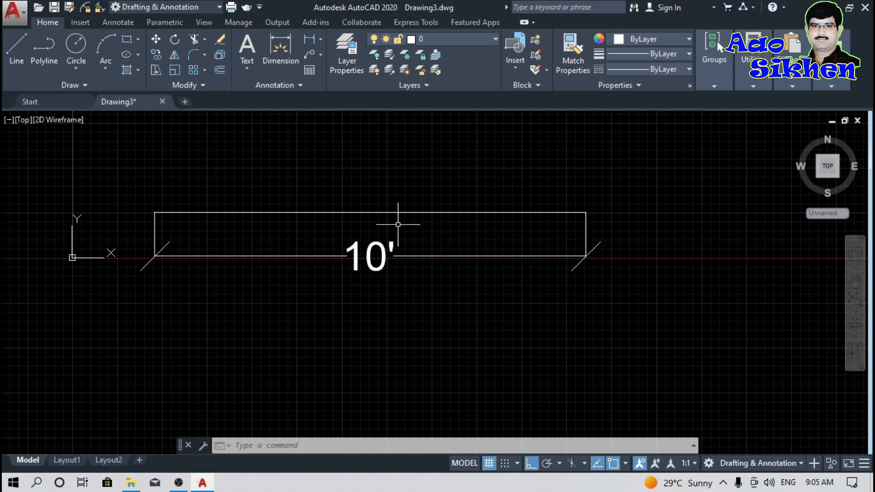
Delete the linear dimension and the horizontal line it measures, leaving the drawing empty
{"action": "left_click", "coordinate": [435, 233]}
{"action": "left_click", "coordinate": [368, 279]}
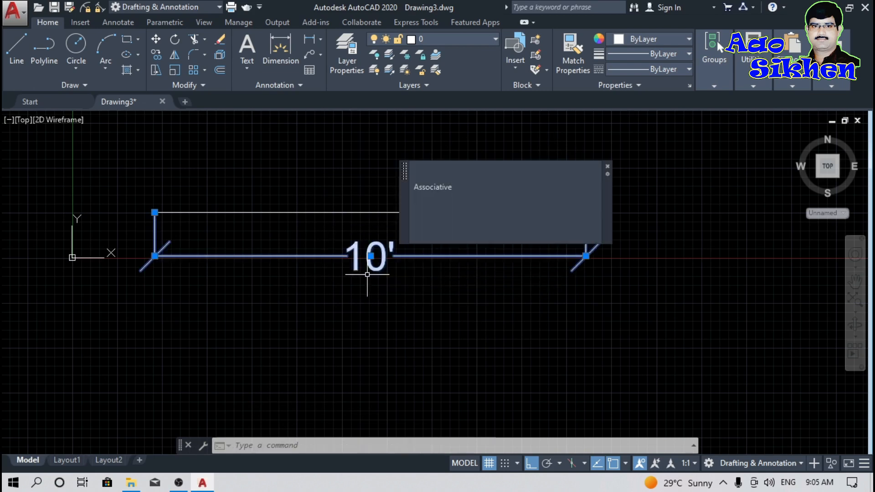
{"action": "key", "text": "Delete"}
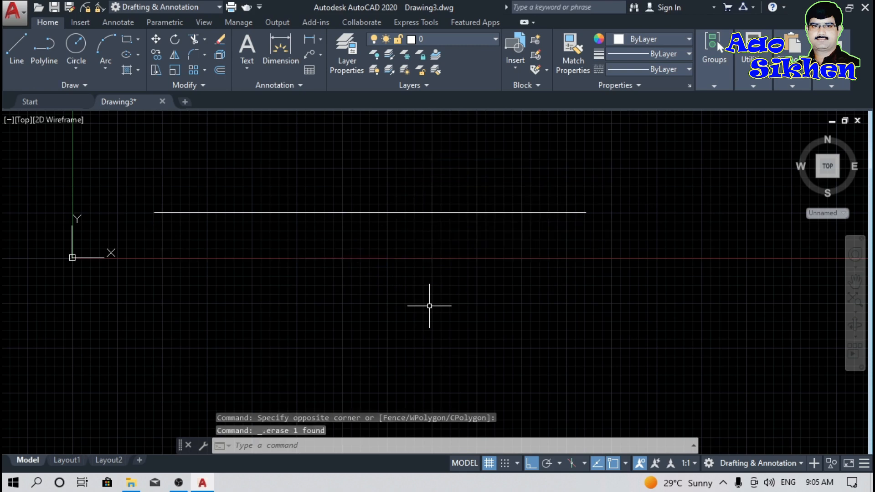
{"action": "scroll", "coordinate": [479, 255], "scroll_direction": "down", "scroll_amount": 2}
{"action": "left_click", "coordinate": [572, 197]}
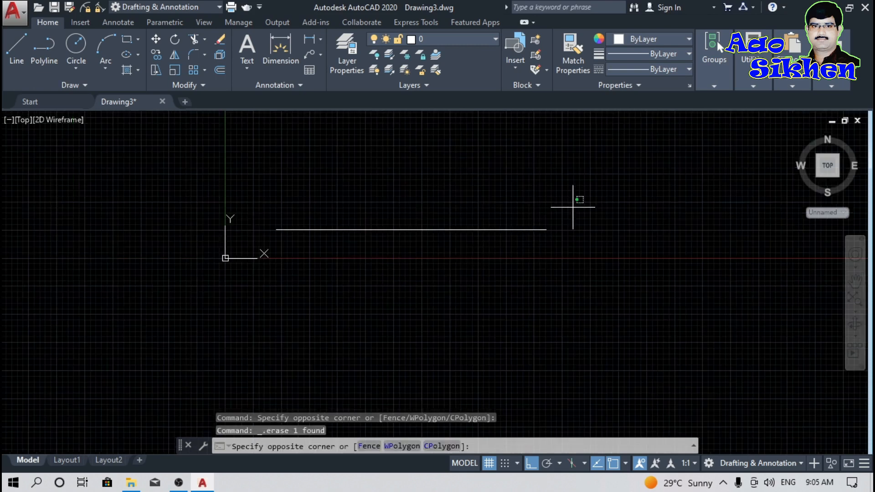
{"action": "left_click", "coordinate": [481, 267]}
{"action": "key", "text": "Delete"}
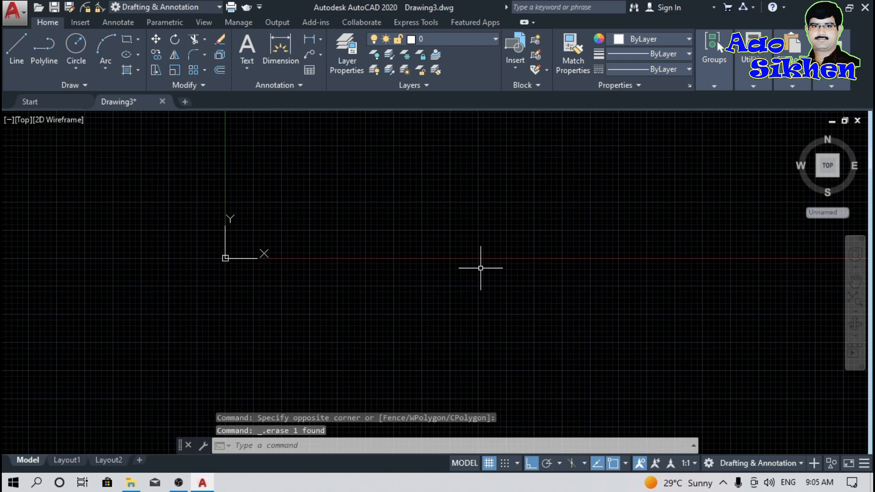
Use Zoom All to fit the drawing area, and examine the empty grid around the origin at different magnifications
{"action": "type", "text": "z"}
{"action": "key", "text": "Return"}
{"action": "type", "text": "a"}
{"action": "key", "text": "Return"}
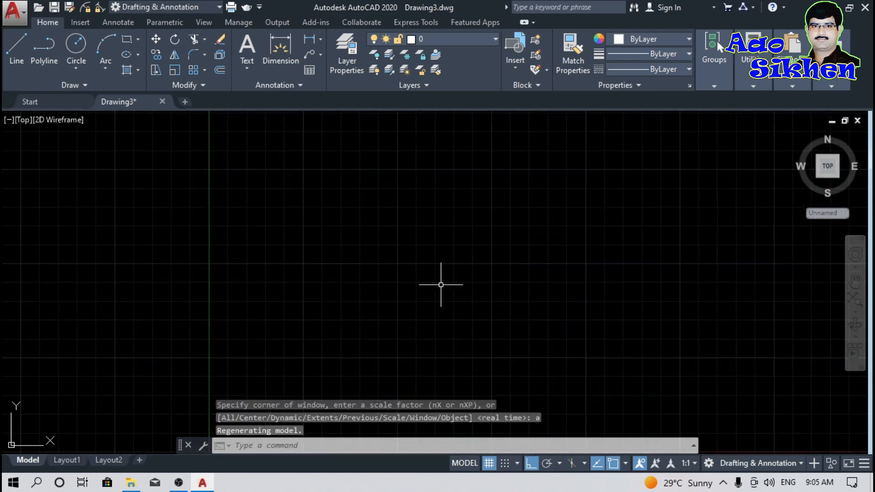
{"action": "scroll", "coordinate": [107, 404], "scroll_direction": "down", "scroll_amount": 2}
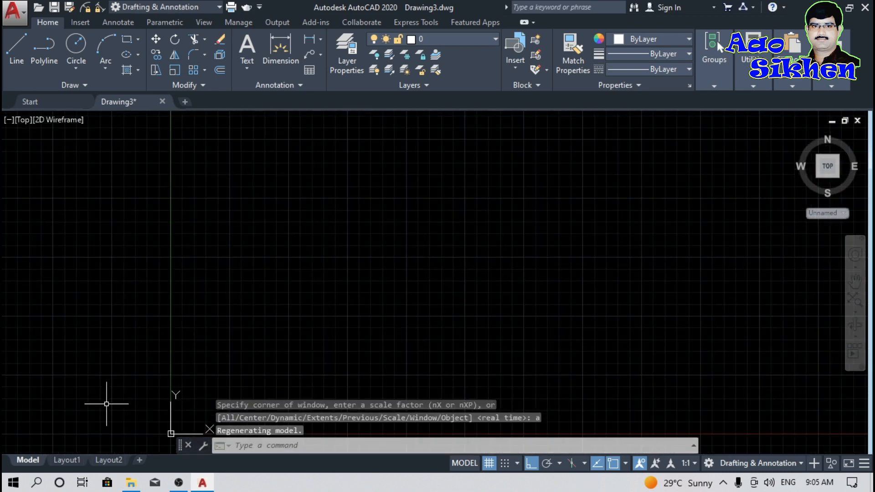
{"action": "scroll", "coordinate": [174, 427], "scroll_direction": "up", "scroll_amount": 2}
{"action": "middle_click_drag", "start_coordinate": [174, 427], "coordinate": [184, 403]}
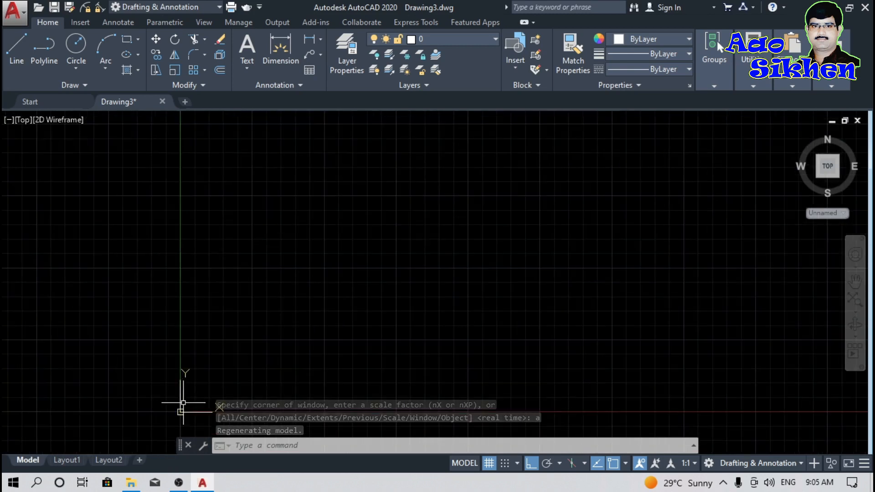
{"action": "scroll", "coordinate": [192, 390], "scroll_direction": "down", "scroll_amount": 8}
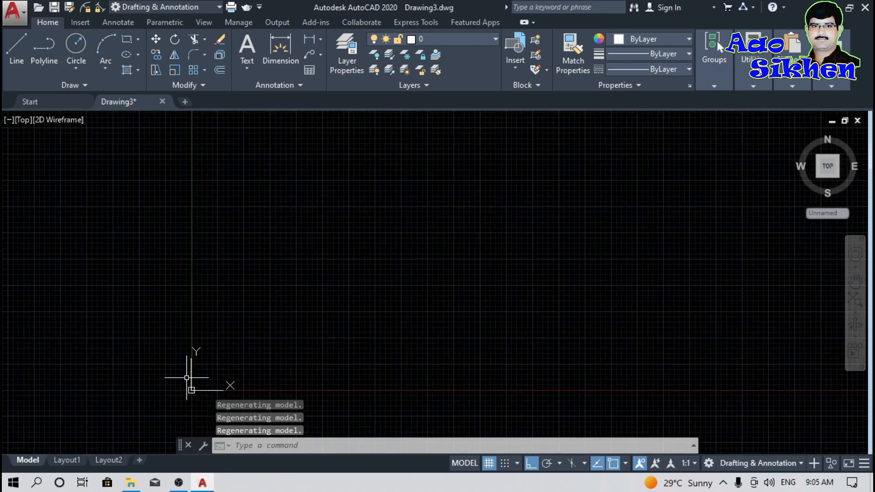
{"action": "scroll", "coordinate": [165, 428], "scroll_direction": "up", "scroll_amount": 5}
{"action": "scroll", "coordinate": [251, 341], "scroll_direction": "up", "scroll_amount": 6}
{"action": "scroll", "coordinate": [241, 263], "scroll_direction": "down", "scroll_amount": 4}
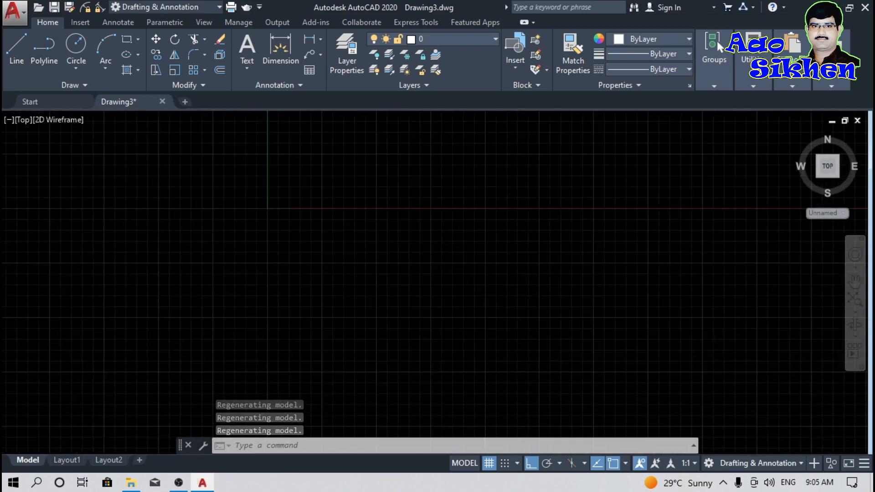
{"action": "scroll", "coordinate": [233, 206], "scroll_direction": "up", "scroll_amount": 6}
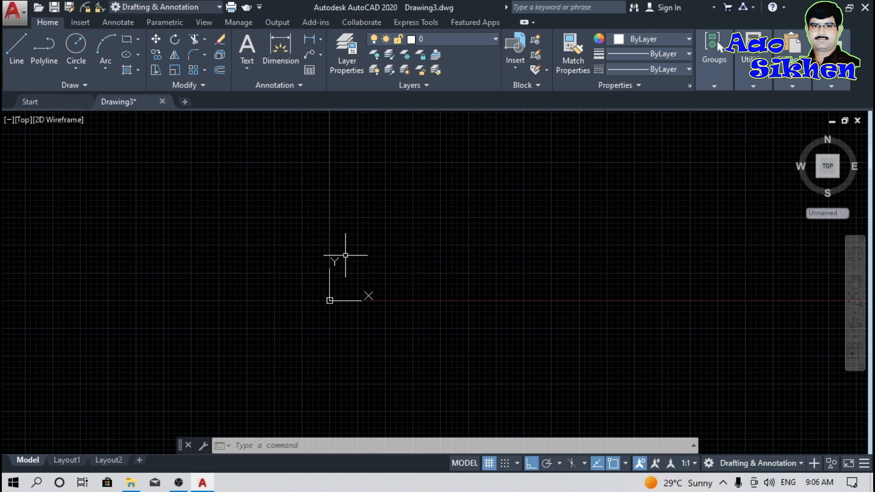
{"action": "scroll", "coordinate": [135, 288], "scroll_direction": "down", "scroll_amount": 2}
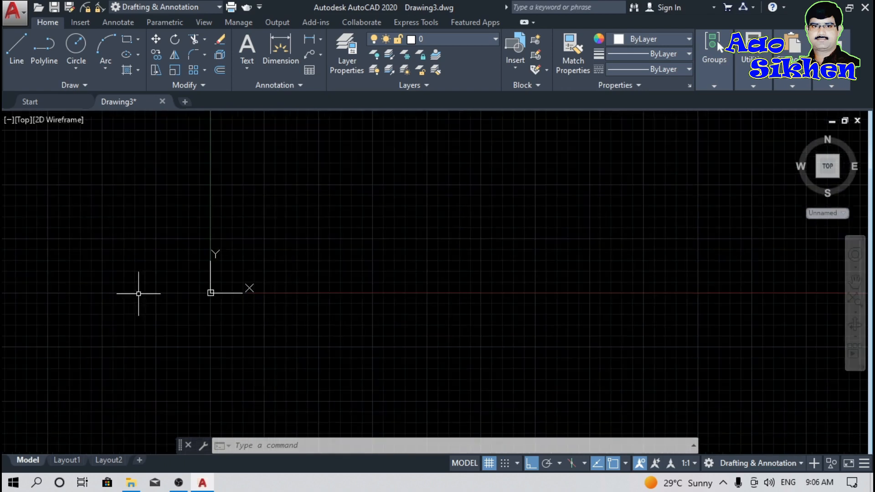
Draw a horizontal line 10' long in the positive X direction, starting just above and beside the origin
{"action": "type", "text": "z"}
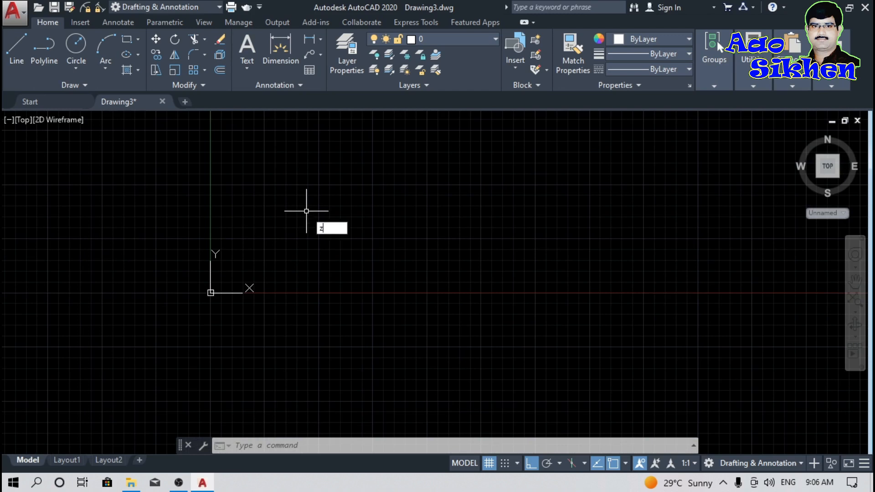
{"action": "key", "text": "Return"}
{"action": "type", "text": "a"}
{"action": "key", "text": "Return"}
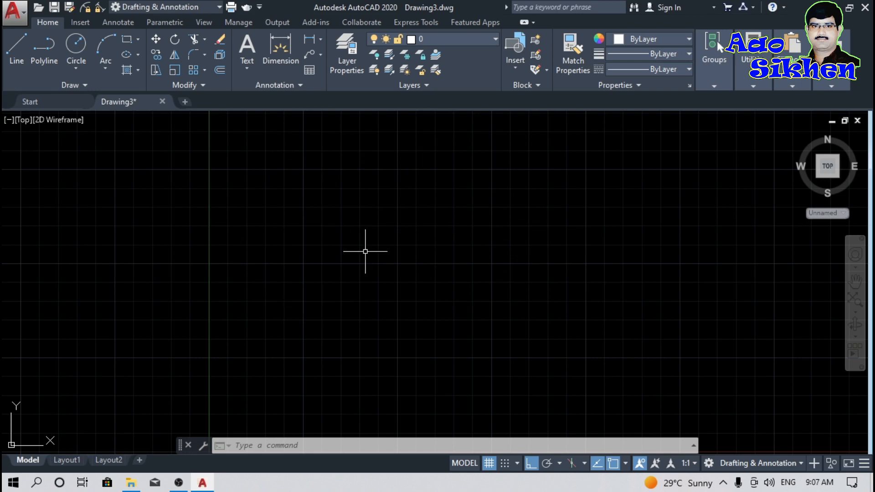
{"action": "scroll", "coordinate": [366, 250], "scroll_direction": "down", "scroll_amount": 5}
{"action": "scroll", "coordinate": [426, 346], "scroll_direction": "up", "scroll_amount": 2}
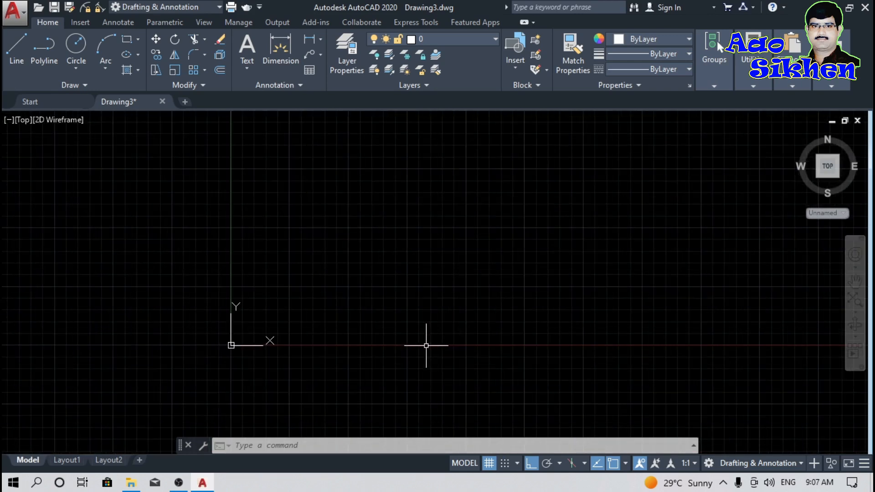
{"action": "scroll", "coordinate": [422, 277], "scroll_direction": "up", "scroll_amount": 2}
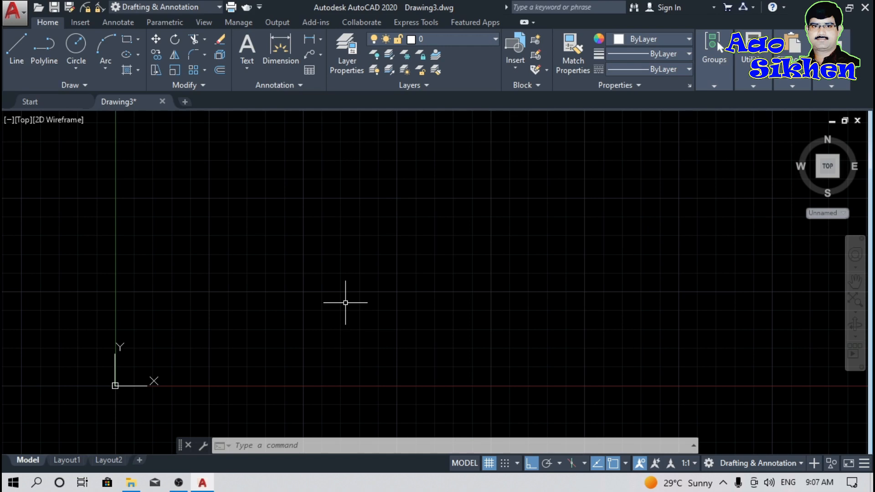
{"action": "type", "text": "L"}
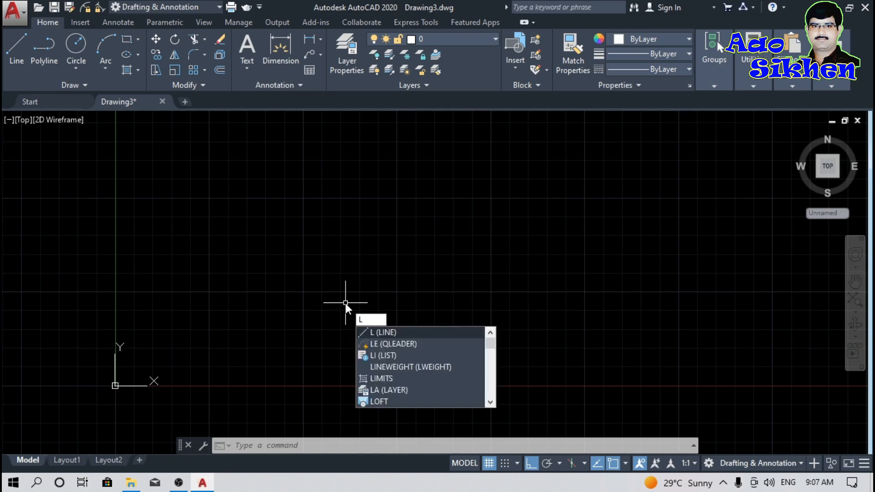
{"action": "key", "text": "Return"}
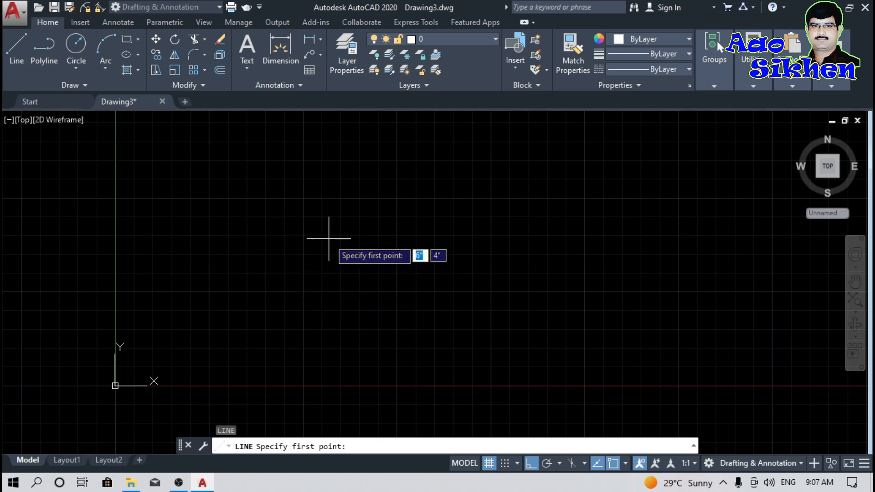
{"action": "left_click", "coordinate": [209, 292]}
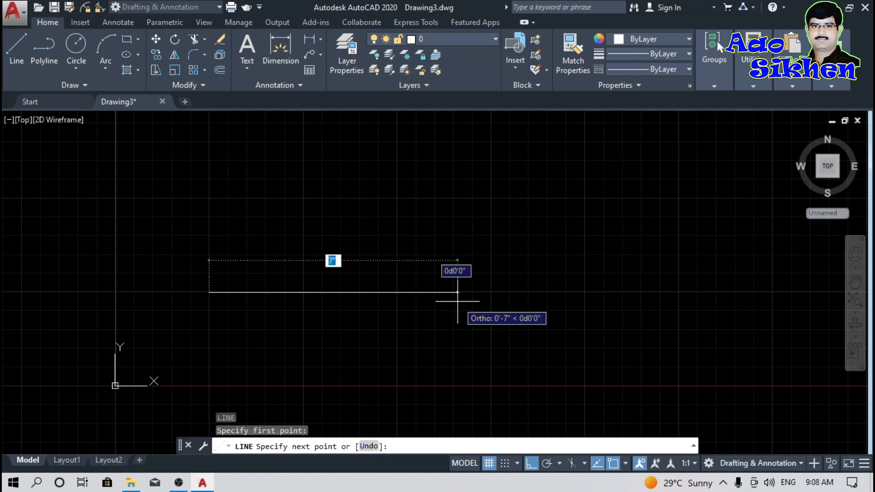
{"action": "type", "text": "10"}
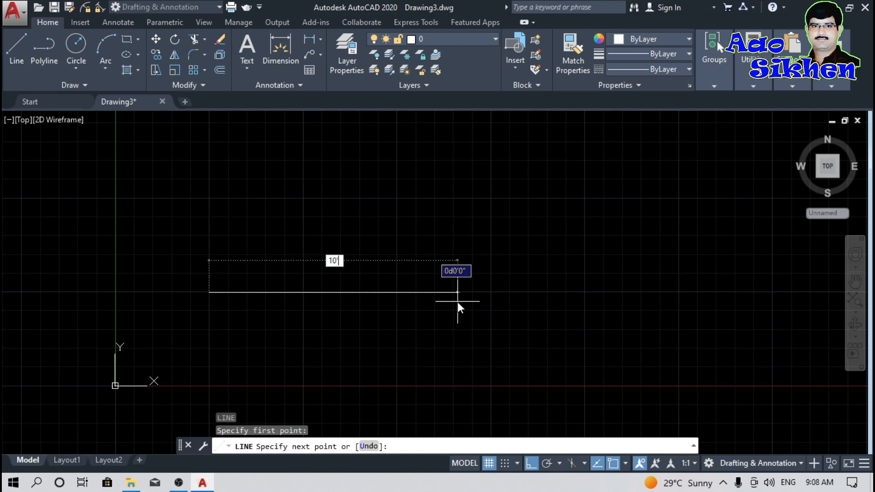
{"action": "key", "text": "Return"}
{"action": "key", "text": "Return"}
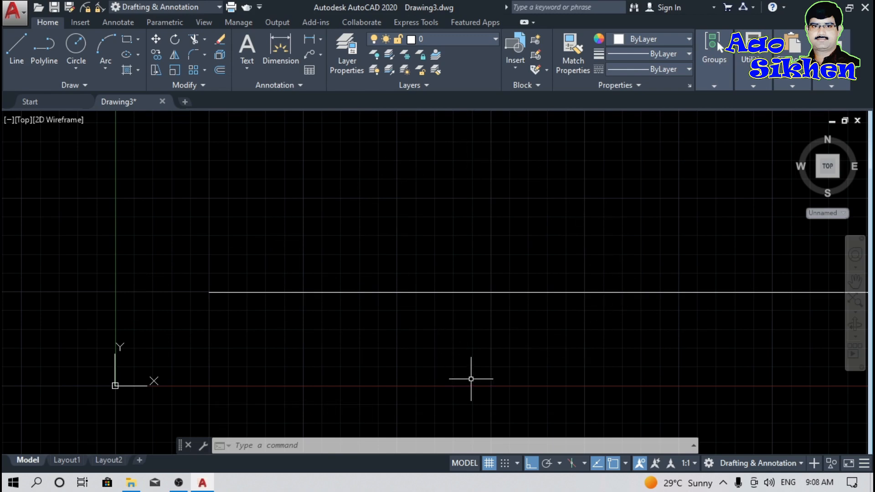
Use Zoom All and adjust the magnification to examine the full length of the 10' line
{"action": "type", "text": "z"}
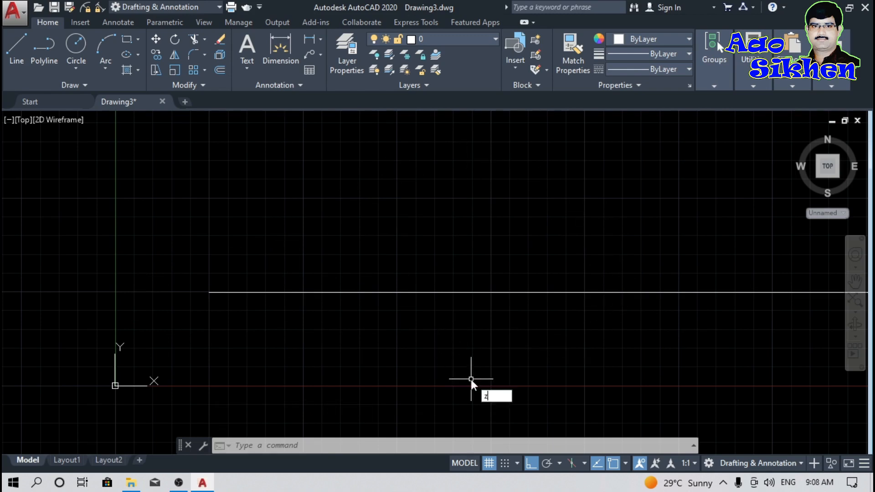
{"action": "key", "text": "Return"}
{"action": "type", "text": "a"}
{"action": "key", "text": "Return"}
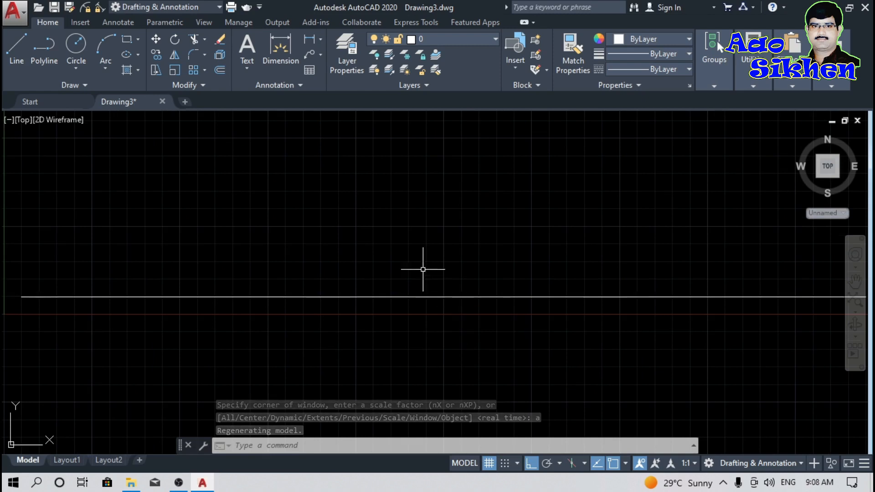
{"action": "scroll", "coordinate": [346, 301], "scroll_direction": "down", "scroll_amount": 4}
{"action": "scroll", "coordinate": [408, 256], "scroll_direction": "up", "scroll_amount": 2}
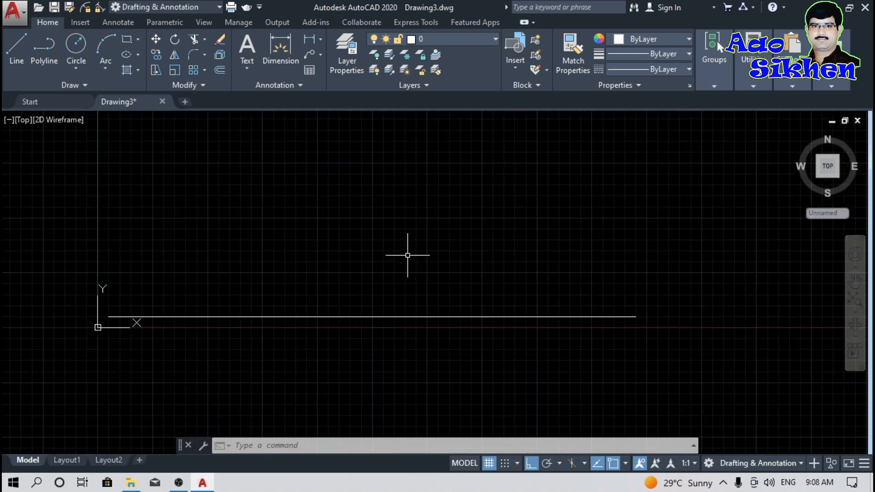
{"action": "scroll", "coordinate": [288, 283], "scroll_direction": "up", "scroll_amount": 2}
{"action": "scroll", "coordinate": [287, 283], "scroll_direction": "down", "scroll_amount": 2}
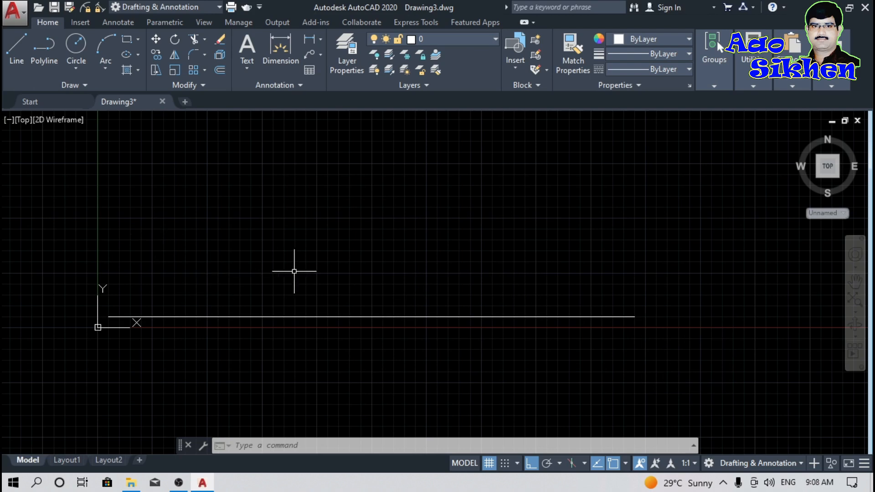
Delete the 10' horizontal line
{"action": "left_click", "coordinate": [352, 269]}
{"action": "left_click", "coordinate": [246, 372]}
{"action": "key", "text": "Delete"}
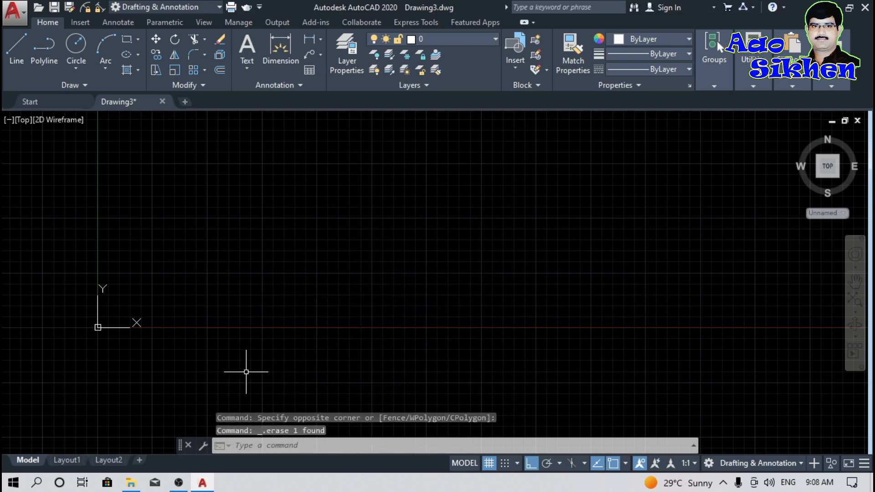
Draw a chain of connected horizontal and vertical lines with Ortho on, forming overlapping rectangular shapes and ending in a long horizontal segment
{"action": "left_click", "coordinate": [13, 50]}
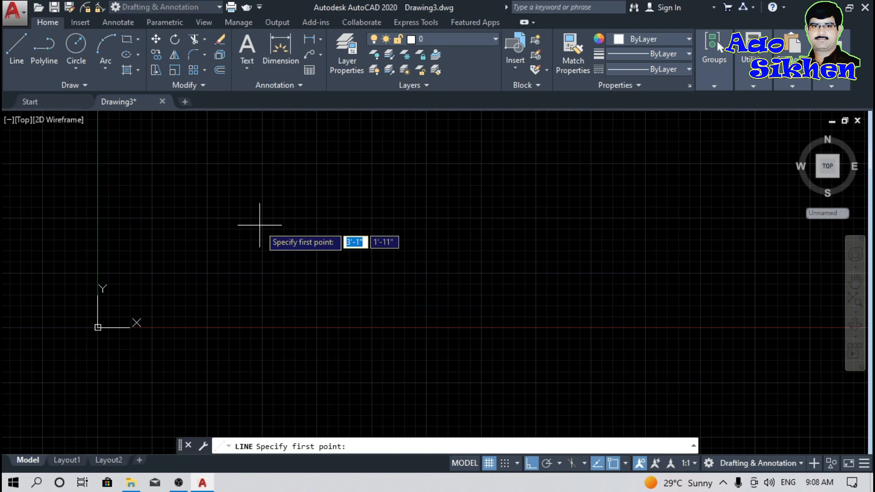
{"action": "left_click", "coordinate": [190, 278]}
{"action": "left_click", "coordinate": [486, 278]}
{"action": "left_click", "coordinate": [456, 164]}
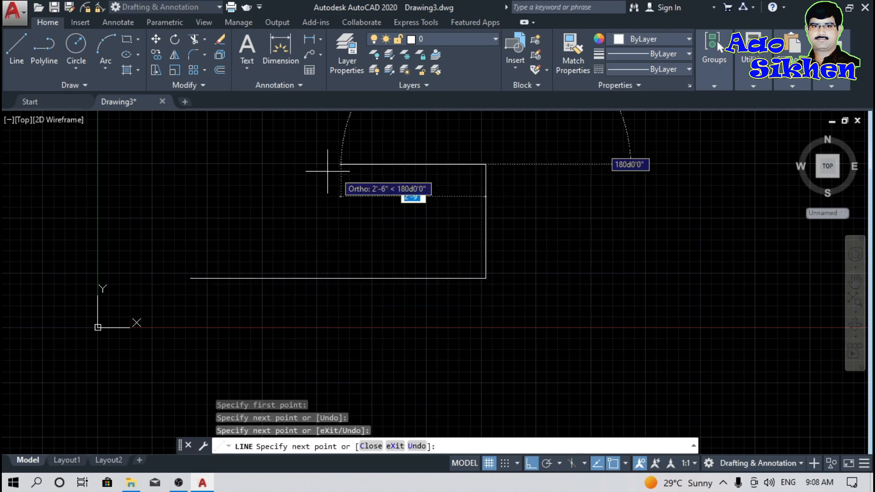
{"action": "left_click", "coordinate": [316, 164]}
{"action": "left_click", "coordinate": [315, 222]}
{"action": "left_click", "coordinate": [425, 222]}
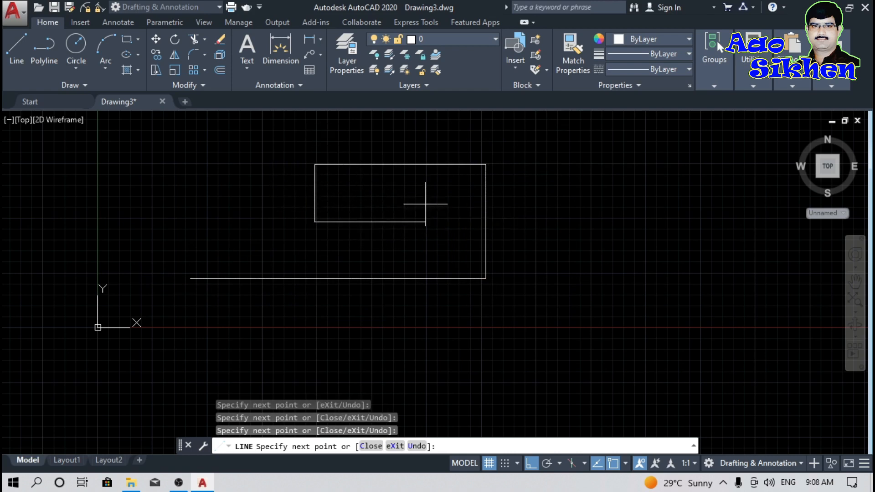
{"action": "left_click", "coordinate": [426, 137]}
{"action": "left_click", "coordinate": [236, 137]}
{"action": "left_click", "coordinate": [237, 234]}
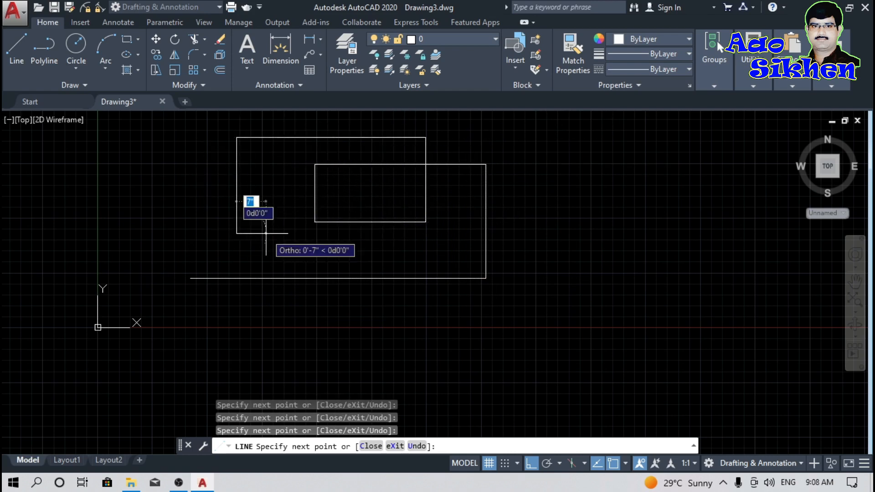
{"action": "left_click", "coordinate": [648, 234]}
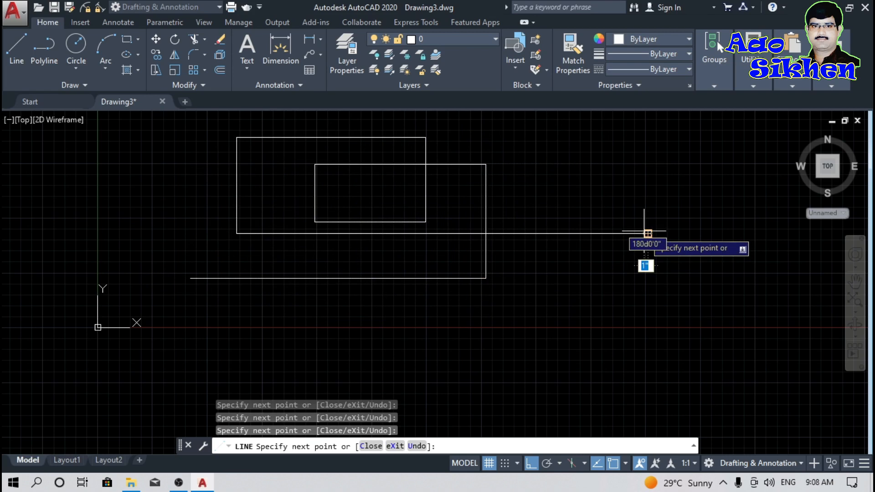
Turn Ortho off and continue the line chain with freely angled segments across the rectangular shapes, then turn Ortho back on and end the command
{"action": "key", "text": "F8"}
{"action": "left_click", "coordinate": [466, 386]}
{"action": "left_click", "coordinate": [435, 278]}
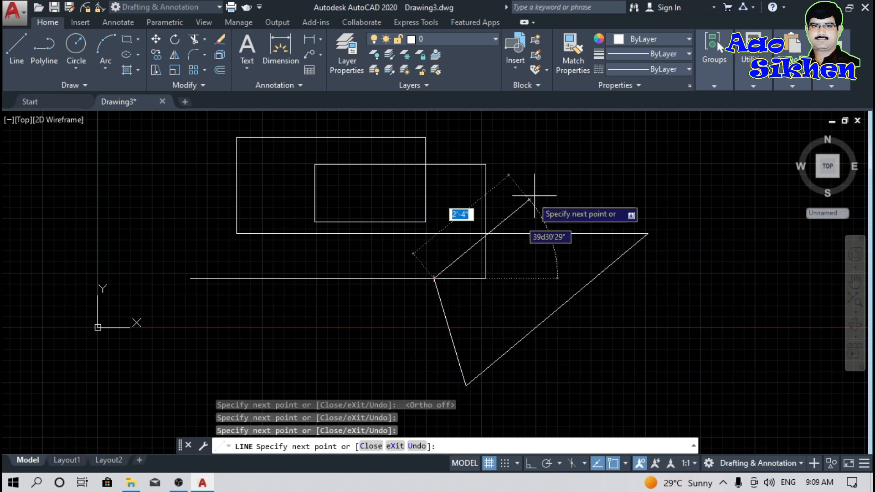
{"action": "left_click", "coordinate": [498, 140]}
{"action": "left_click", "coordinate": [364, 172]}
{"action": "left_click", "coordinate": [363, 332]}
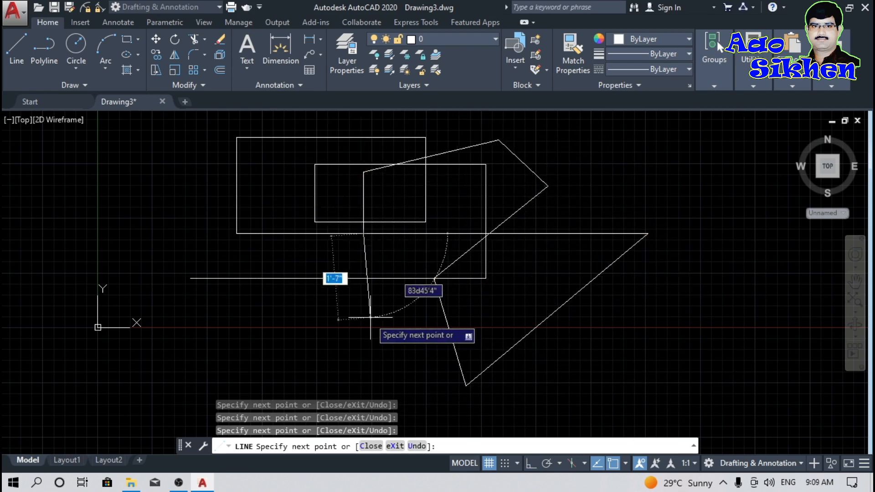
{"action": "left_click", "coordinate": [246, 278]}
{"action": "left_click", "coordinate": [187, 198]}
{"action": "left_click", "coordinate": [247, 172]}
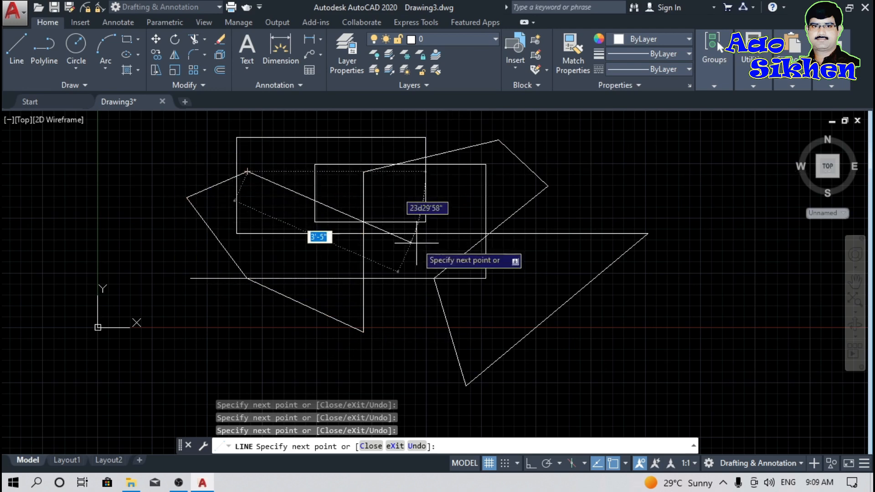
{"action": "left_click", "coordinate": [416, 243]}
{"action": "left_click", "coordinate": [533, 266]}
{"action": "left_click", "coordinate": [608, 162]}
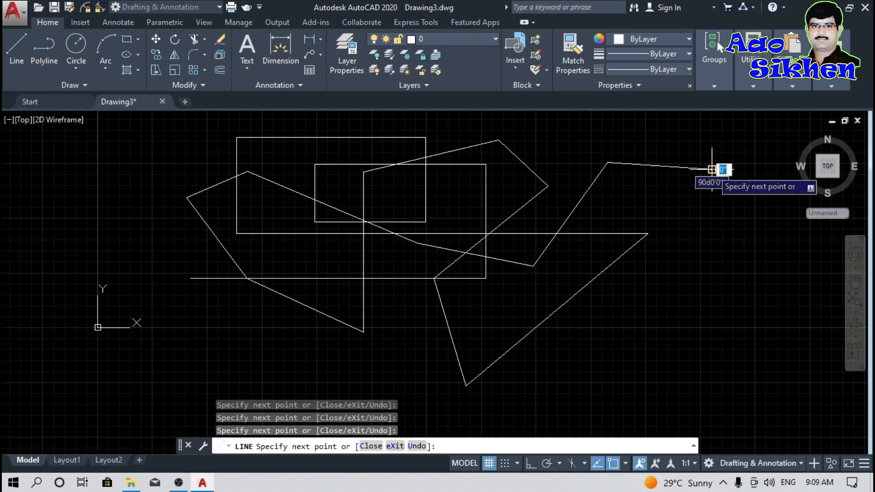
{"action": "left_click", "coordinate": [712, 169]}
{"action": "key", "text": "F8"}
{"action": "key", "text": "Escape"}
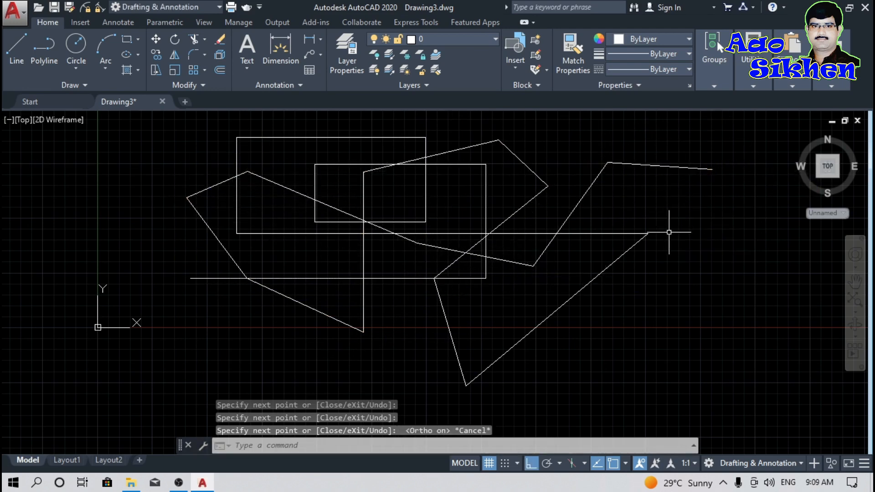
Delete all the line segments in the drawing
{"action": "key", "text": "ctrl+a"}
{"action": "key", "text": "Delete"}
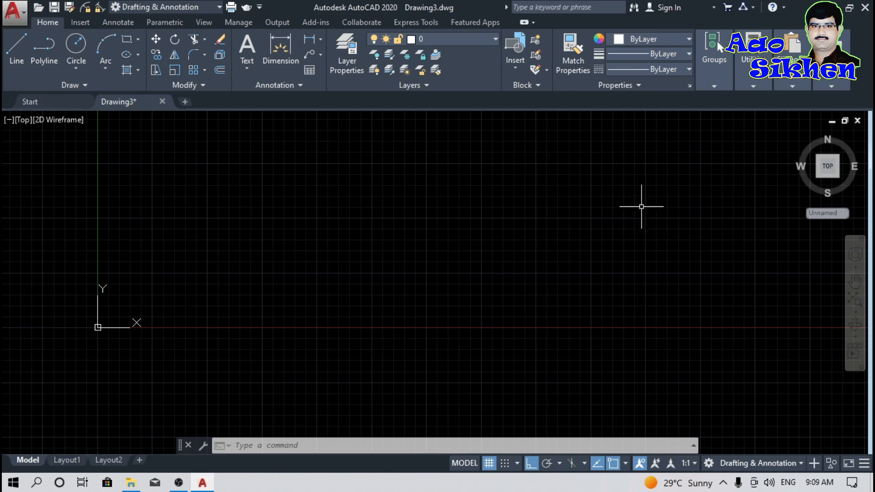
Draw a line from 0,0 to 10,10 with Ortho turned off, entering both coordinates, and end the command
{"action": "left_click", "coordinate": [14, 49]}
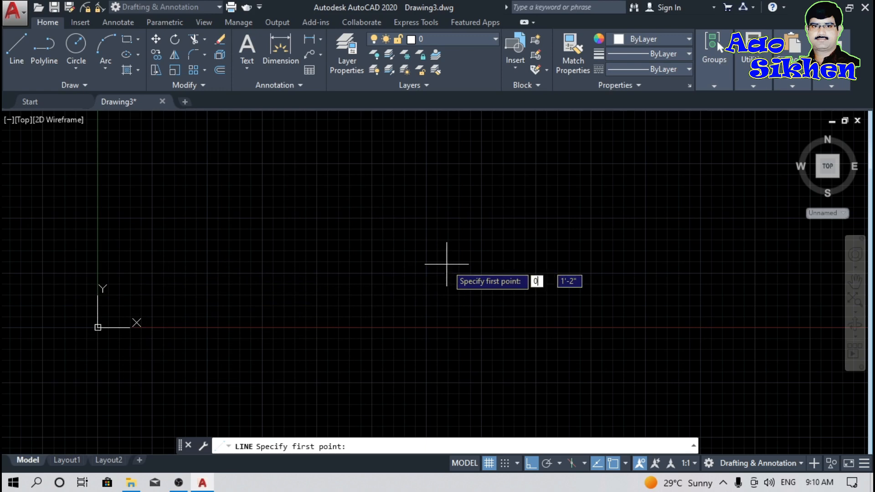
{"action": "type", "text": ",0"}
{"action": "key", "text": "Return"}
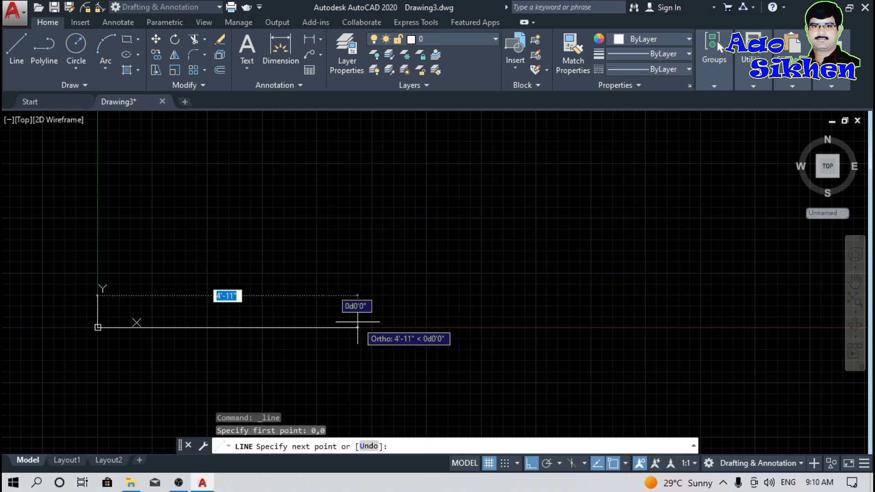
{"action": "key", "text": "F8"}
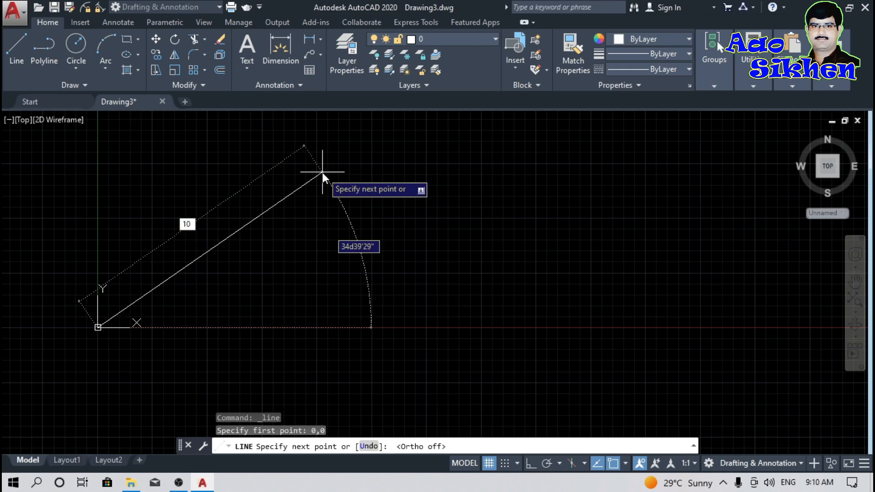
{"action": "key", "text": "Tab"}
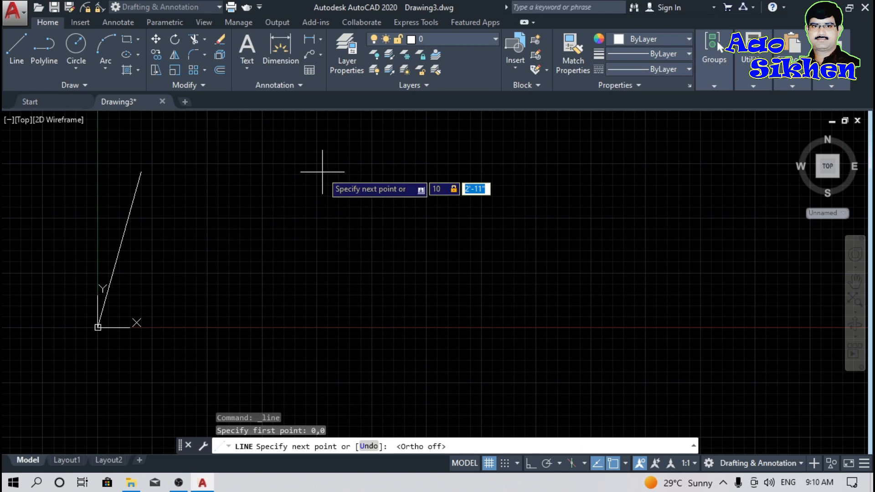
{"action": "type", "text": "10"}
{"action": "key", "text": "Return"}
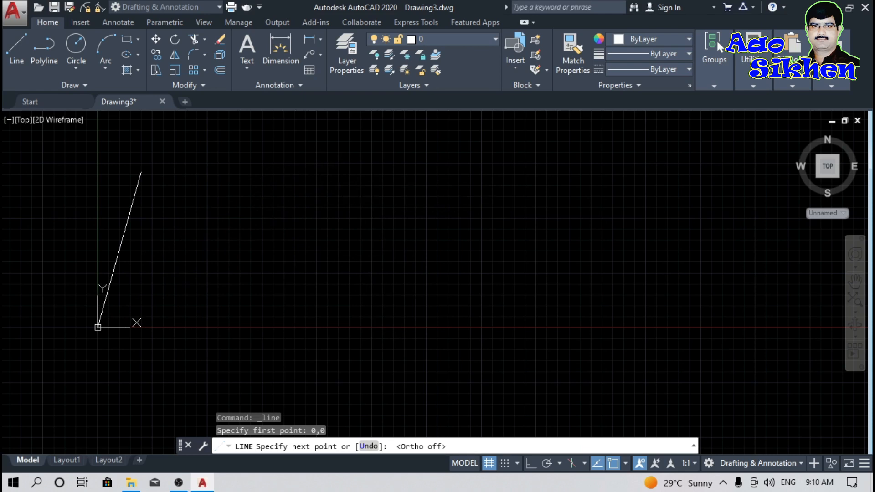
{"action": "key", "text": "Return"}
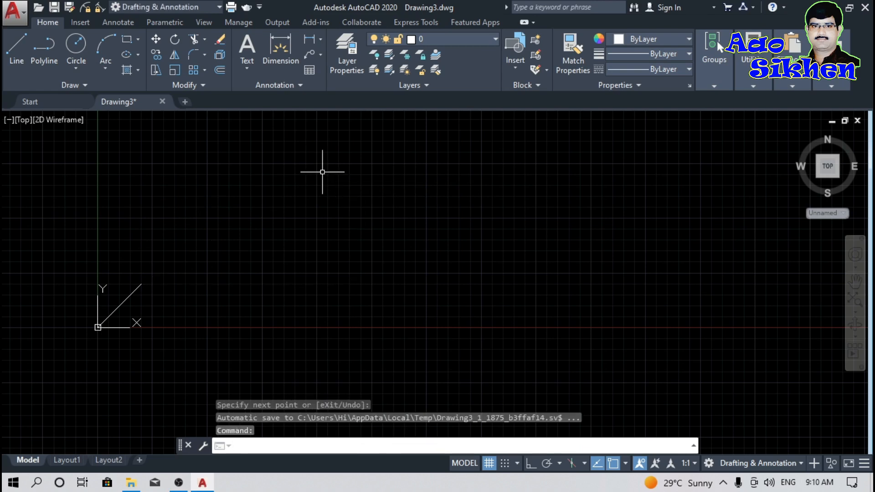
Examine the diagonal line from the origin at different magnifications
{"action": "scroll", "coordinate": [82, 319], "scroll_direction": "up", "scroll_amount": 4}
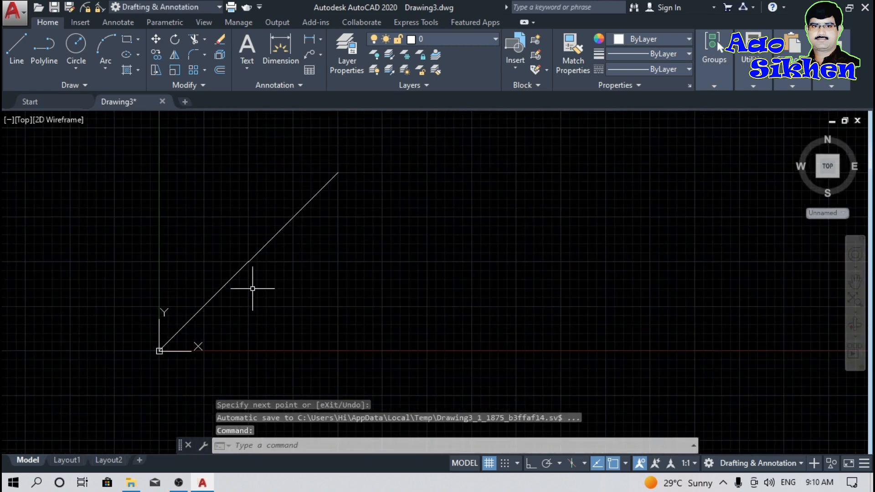
{"action": "scroll", "coordinate": [255, 292], "scroll_direction": "down", "scroll_amount": 2}
{"action": "scroll", "coordinate": [253, 268], "scroll_direction": "up", "scroll_amount": 4}
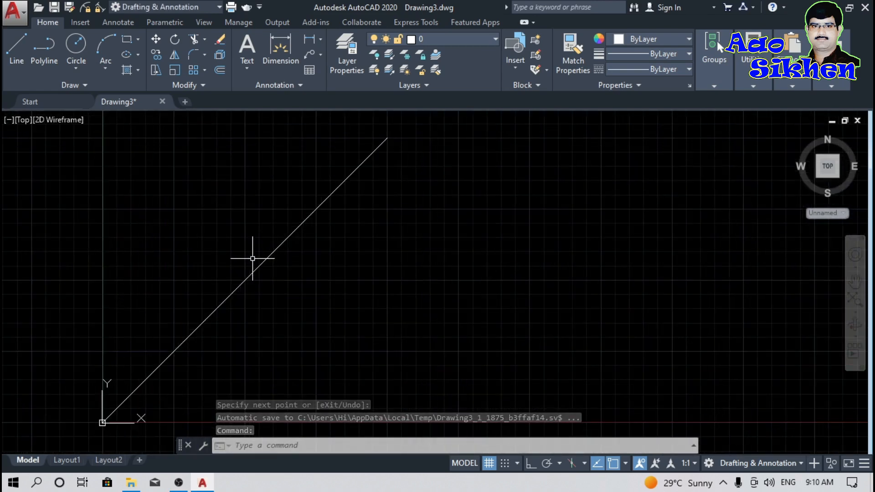
{"action": "scroll", "coordinate": [253, 259], "scroll_direction": "down", "scroll_amount": 2}
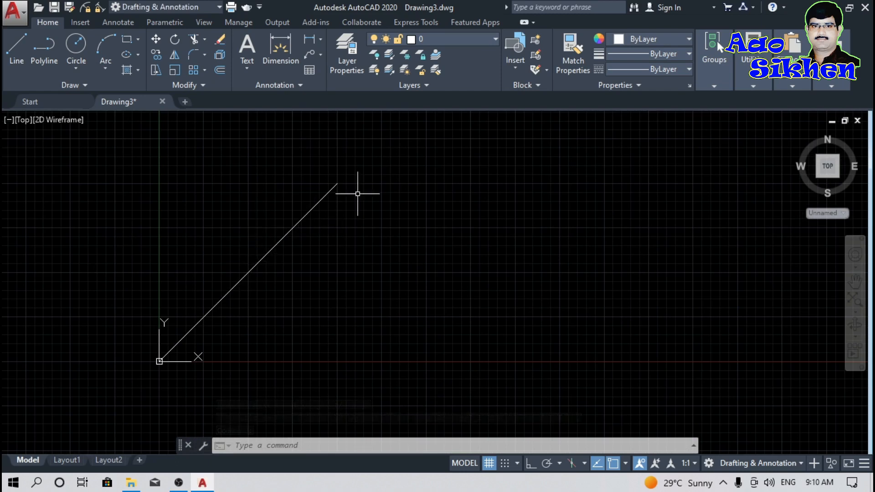
{"action": "scroll", "coordinate": [312, 319], "scroll_direction": "down", "scroll_amount": 4}
{"action": "scroll", "coordinate": [301, 277], "scroll_direction": "up", "scroll_amount": 2}
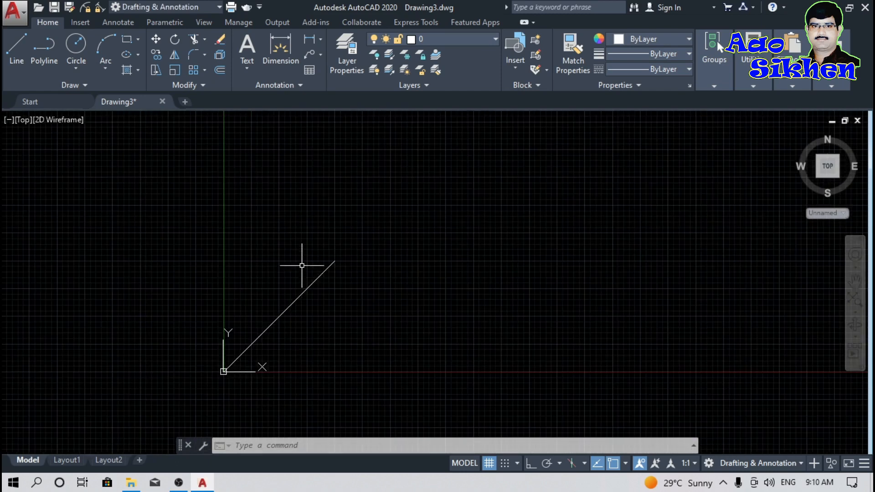
{"action": "scroll", "coordinate": [280, 329], "scroll_direction": "up", "scroll_amount": 2}
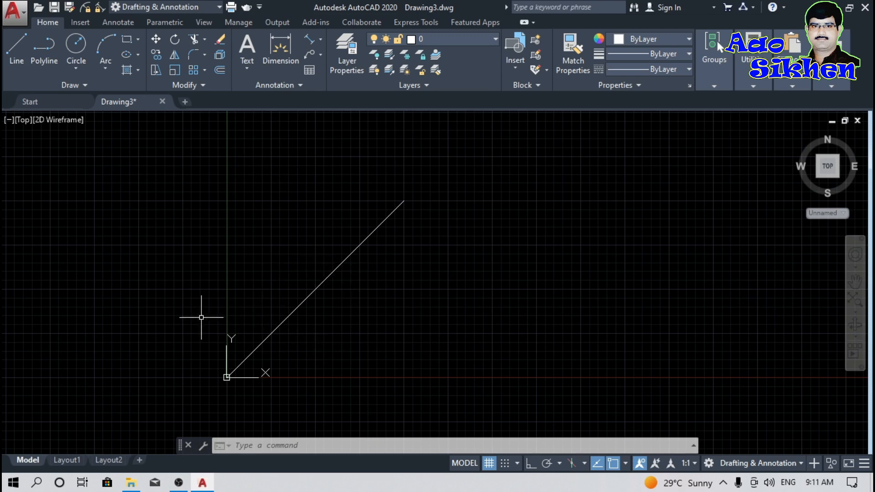
Draw a horizontal line from point 10,10 to the relative coordinates 10,0 and end the command
{"action": "left_click", "coordinate": [16, 46]}
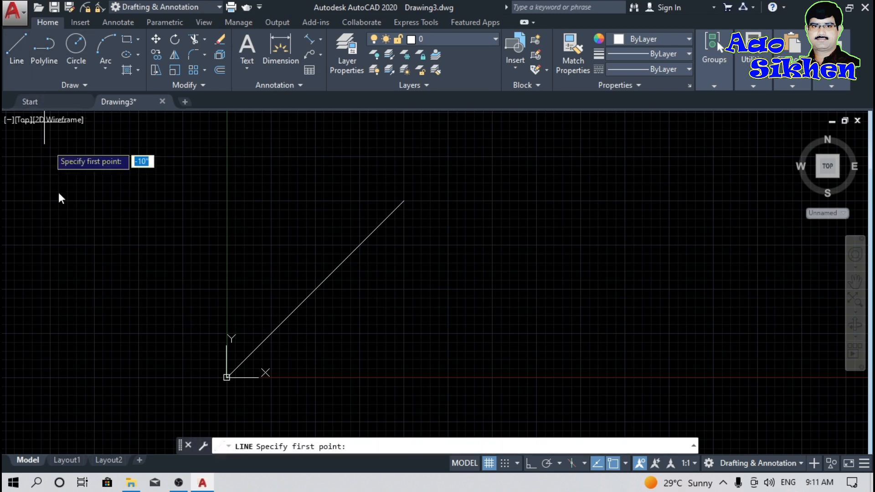
{"action": "scroll", "coordinate": [177, 404], "scroll_direction": "down", "scroll_amount": 2}
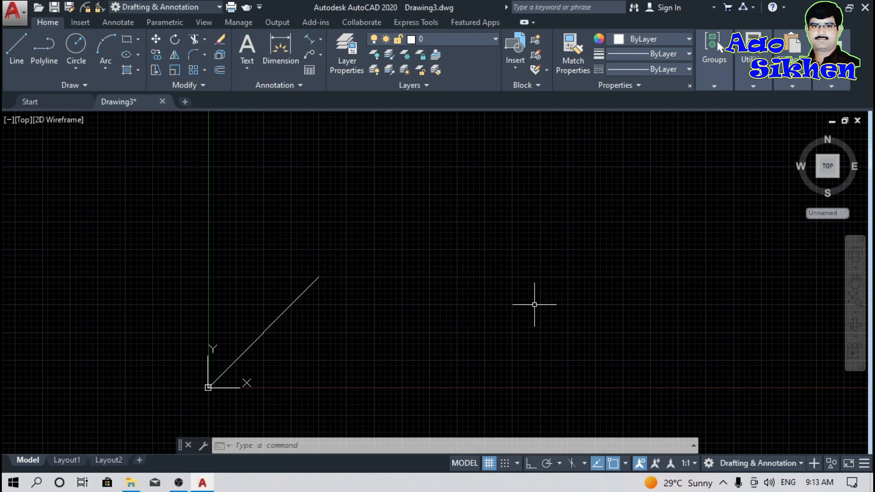
{"action": "type", "text": "l"}
{"action": "key", "text": "Return"}
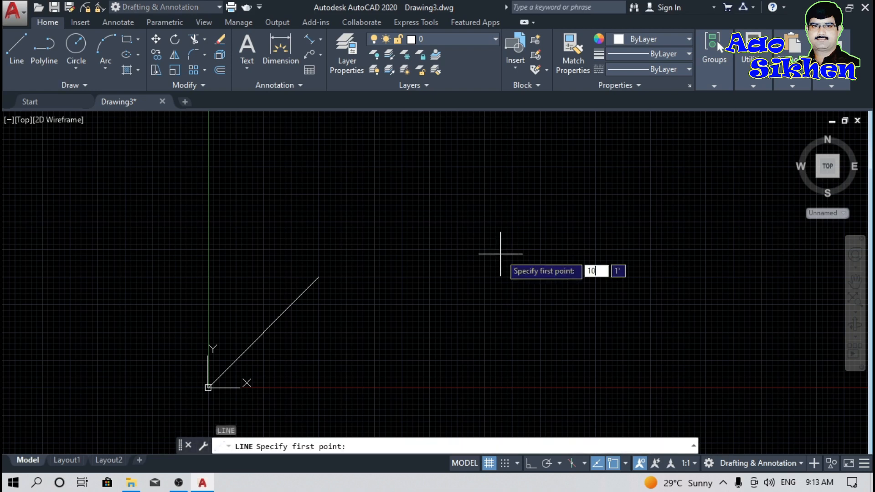
{"action": "key", "text": "Tab"}
{"action": "type", "text": "10"}
{"action": "key", "text": "Return"}
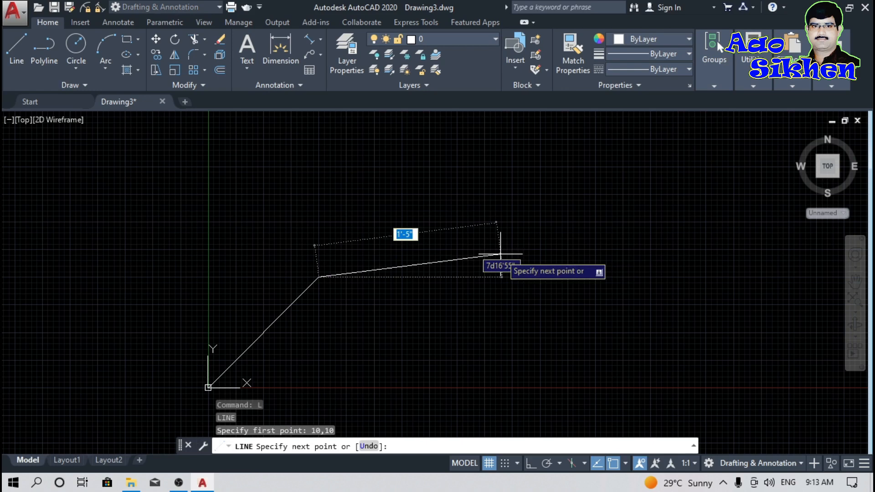
{"action": "key", "text": "Tab"}
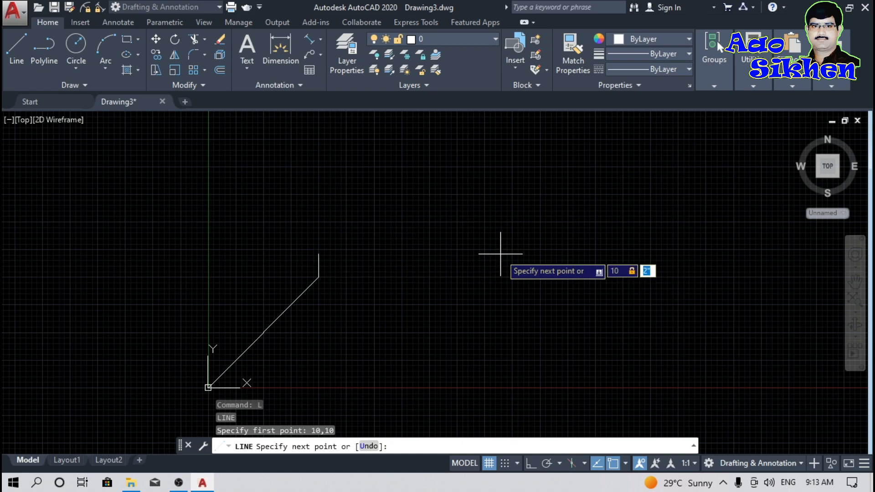
{"action": "key", "text": "Return"}
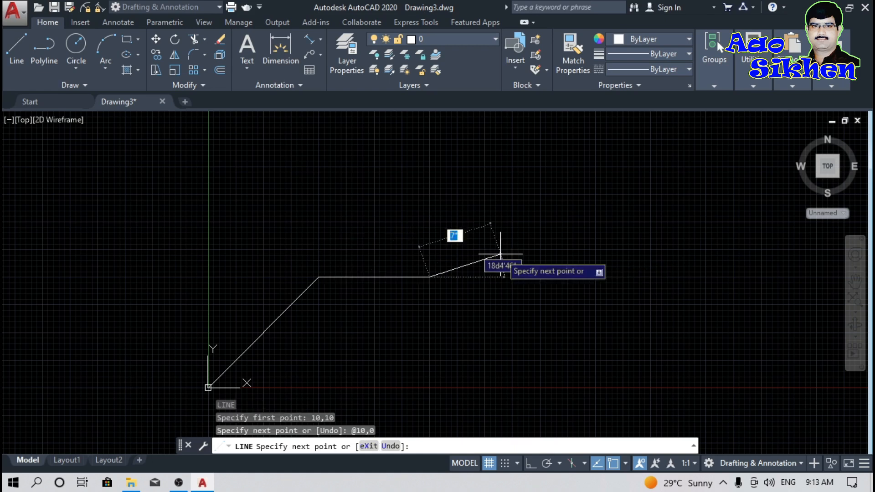
{"action": "key", "text": "Return"}
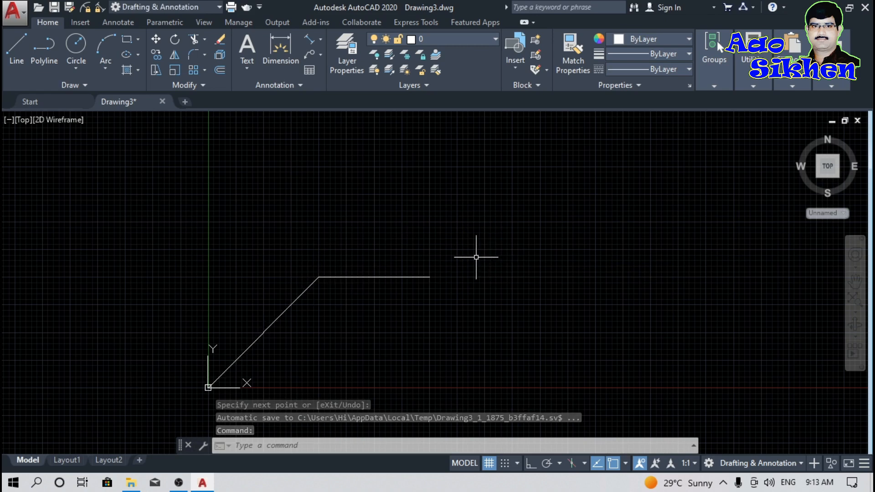
Delete the diagonal line and the horizontal line together using a crossing selection
{"action": "scroll", "coordinate": [318, 227], "scroll_direction": "down", "scroll_amount": 4}
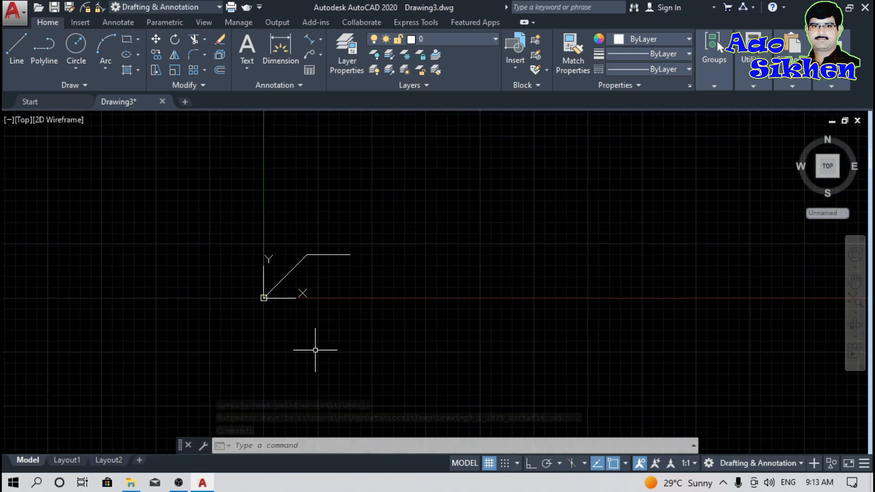
{"action": "scroll", "coordinate": [312, 228], "scroll_direction": "up", "scroll_amount": 2}
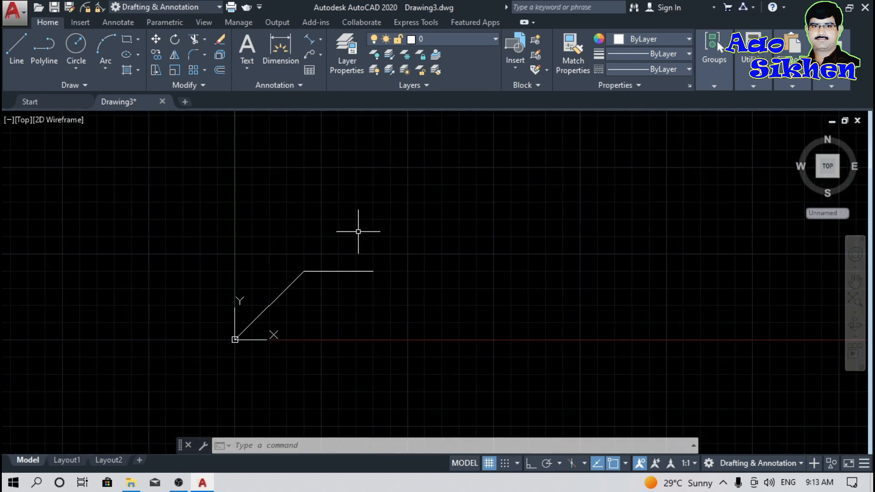
{"action": "left_click", "coordinate": [388, 239]}
{"action": "left_click", "coordinate": [284, 296]}
{"action": "key", "text": "Delete"}
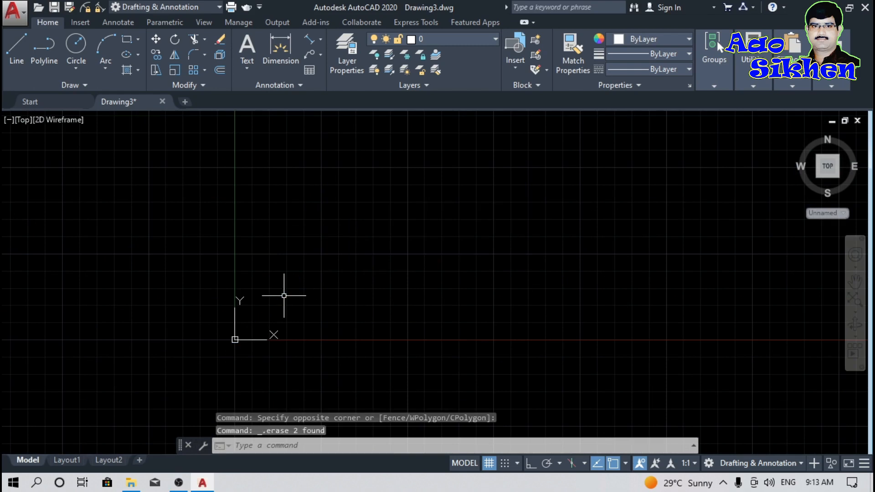
Start a new line at a free point above and to the right of the origin
{"action": "scroll", "coordinate": [291, 261], "scroll_direction": "up", "scroll_amount": 2}
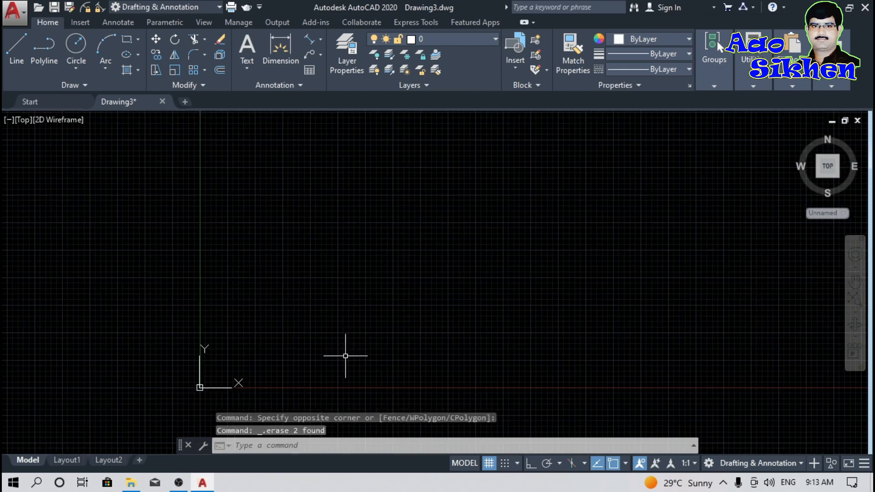
{"action": "scroll", "coordinate": [346, 355], "scroll_direction": "up", "scroll_amount": 2}
{"action": "left_click", "coordinate": [26, 44]}
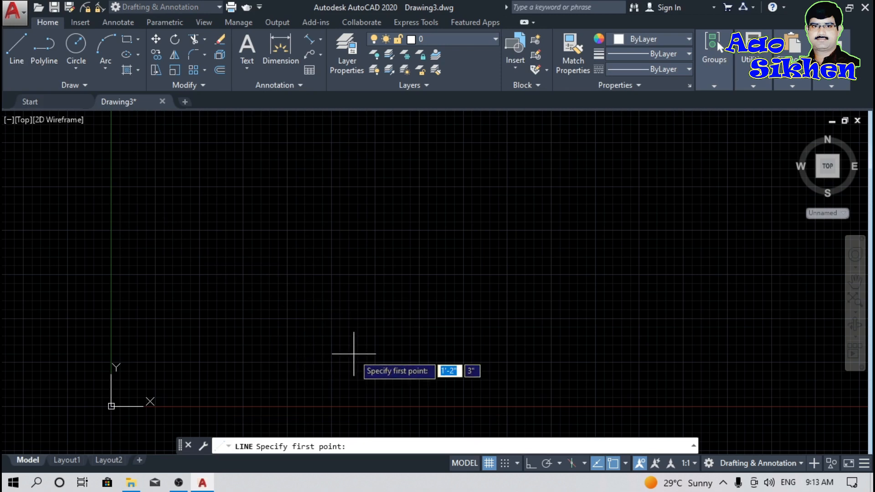
{"action": "left_click", "coordinate": [379, 282]}
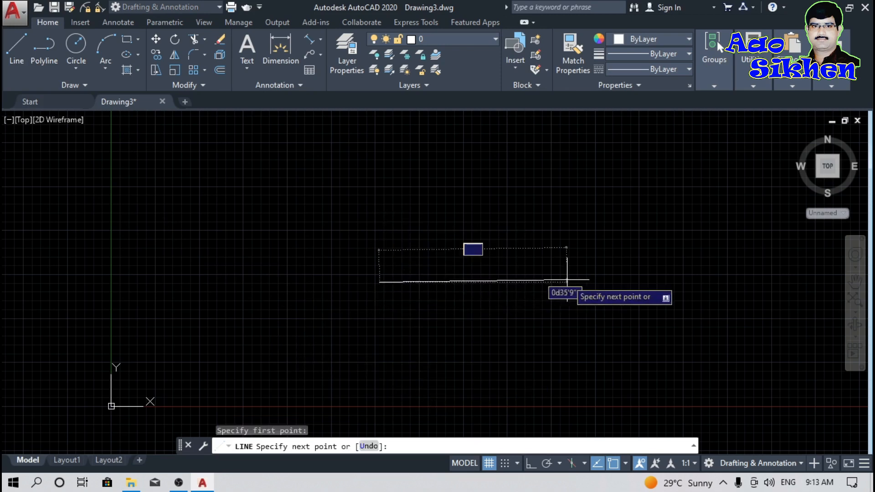
{"action": "left_click", "coordinate": [568, 280]}
{"action": "left_click", "coordinate": [560, 196]}
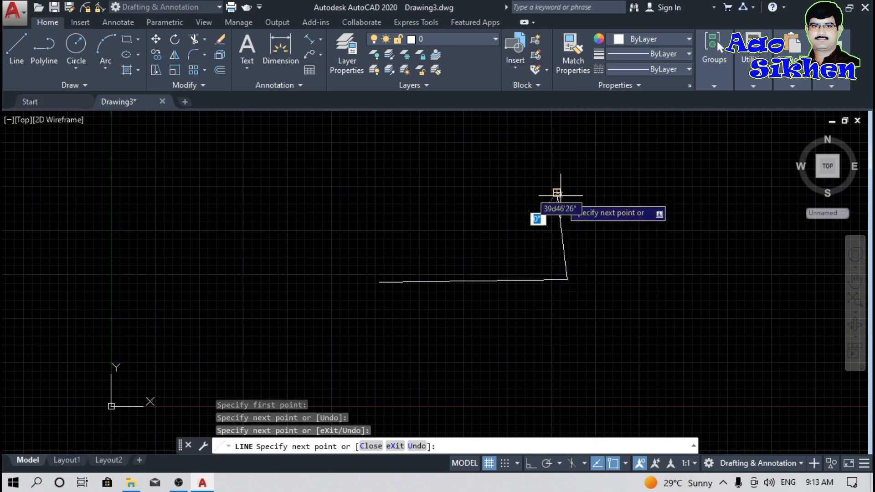
{"action": "key", "text": "ctrl+z"}
{"action": "key", "text": "ctrl+z"}
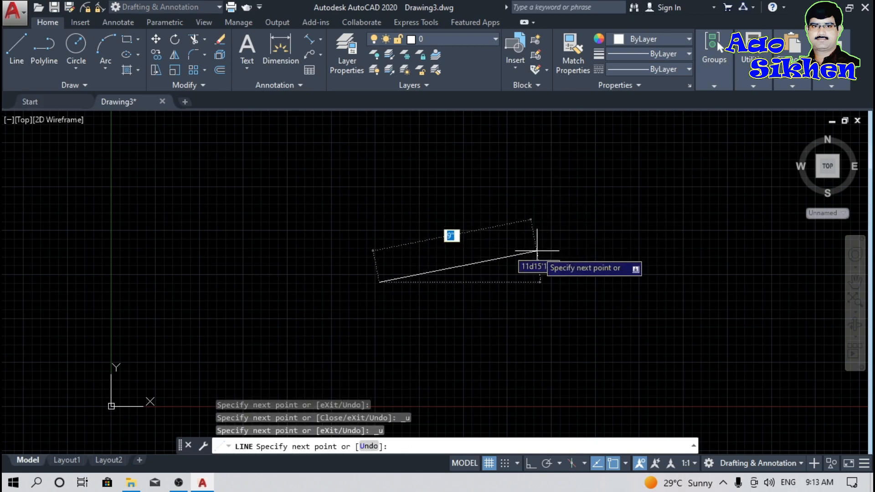
Turn Ortho on and draw a closed stepped outline with a raised middle section from the line's start point, then end the command
{"action": "key", "text": "F8"}
{"action": "left_click", "coordinate": [555, 282]}
{"action": "left_click", "coordinate": [555, 221]}
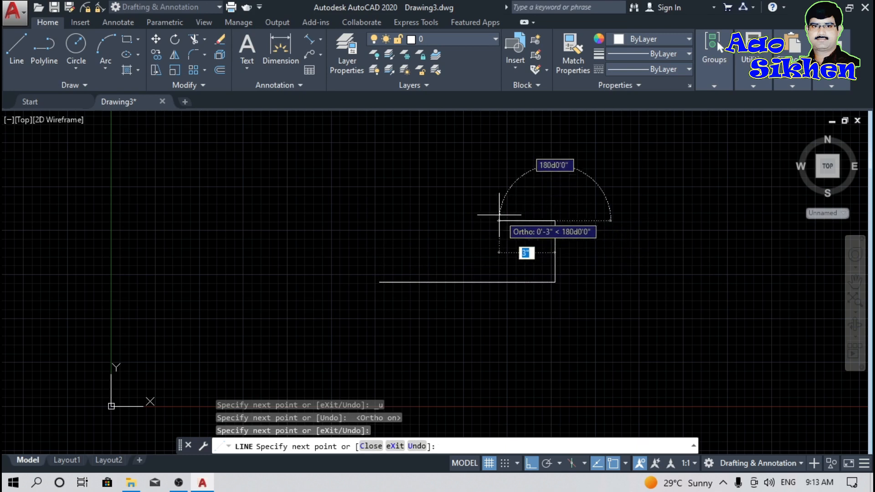
{"action": "left_click", "coordinate": [498, 219]}
{"action": "left_click", "coordinate": [498, 184]}
{"action": "left_click", "coordinate": [414, 183]}
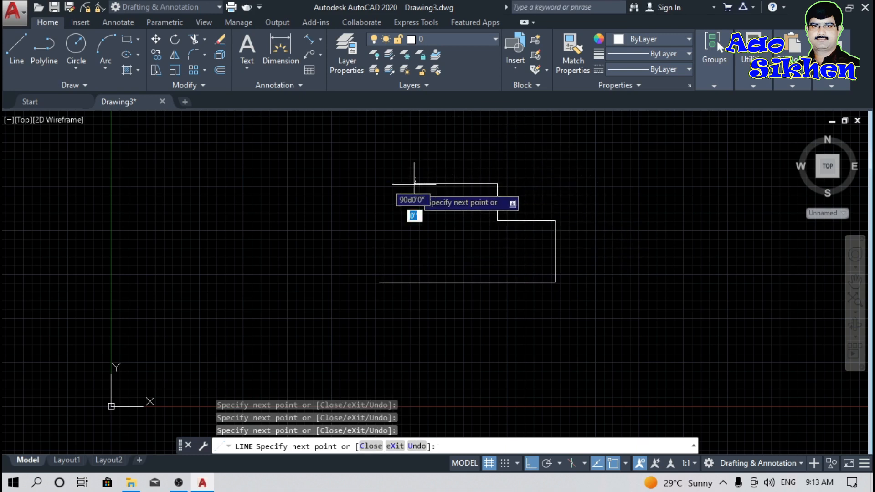
{"action": "left_click", "coordinate": [415, 219]}
{"action": "left_click", "coordinate": [393, 219]}
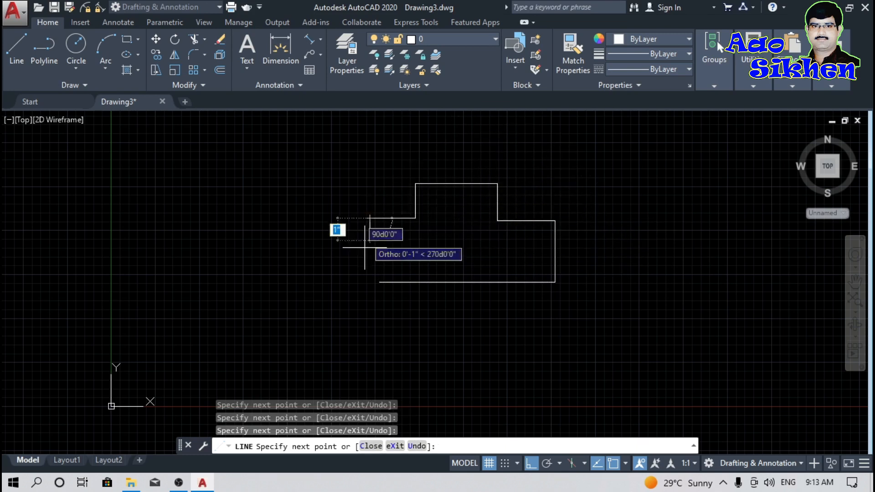
{"action": "left_click", "coordinate": [379, 282]}
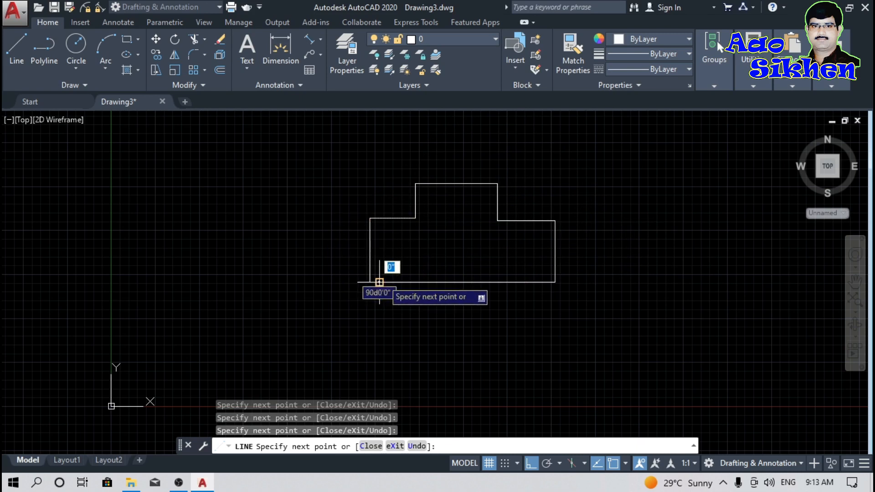
{"action": "key", "text": "Escape"}
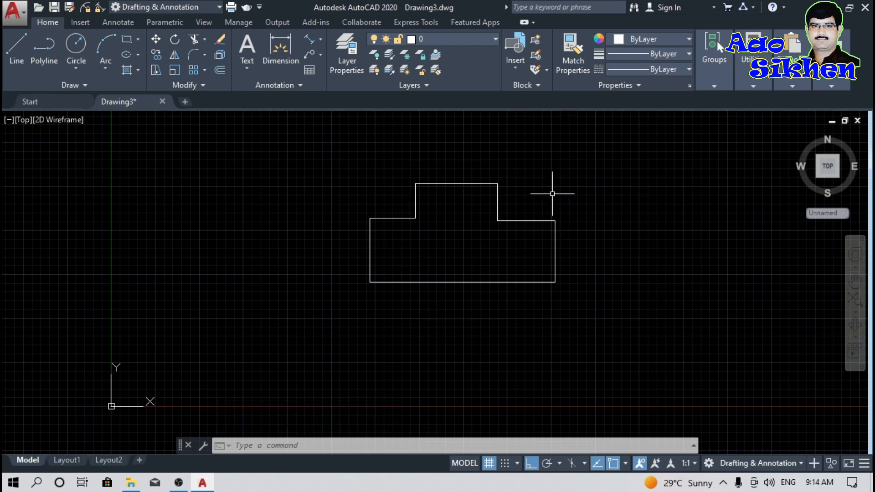
Delete the whole stepped outline using a crossing selection
{"action": "left_click", "coordinate": [598, 161]}
{"action": "left_click", "coordinate": [293, 326]}
{"action": "key", "text": "Delete"}
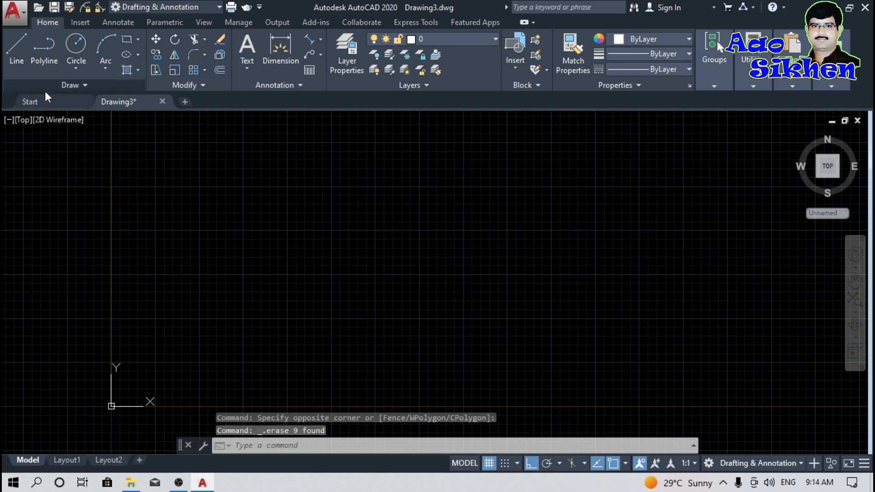
Draw a line from the origin 0,0 to the point 15',0 and end the command
{"action": "type", "text": "l"}
{"action": "key", "text": "Return"}
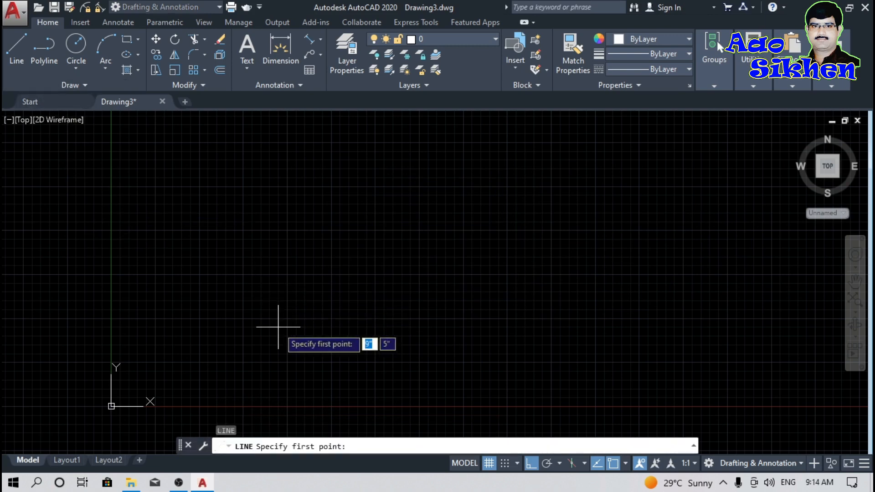
{"action": "type", "text": "0"}
{"action": "key", "text": "Tab"}
{"action": "type", "text": "0"}
{"action": "key", "text": "Return"}
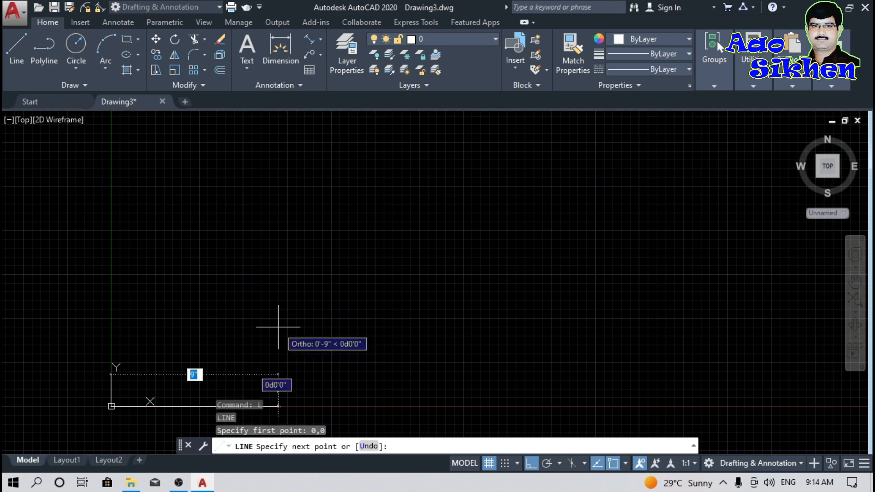
{"action": "type", "text": "1"}
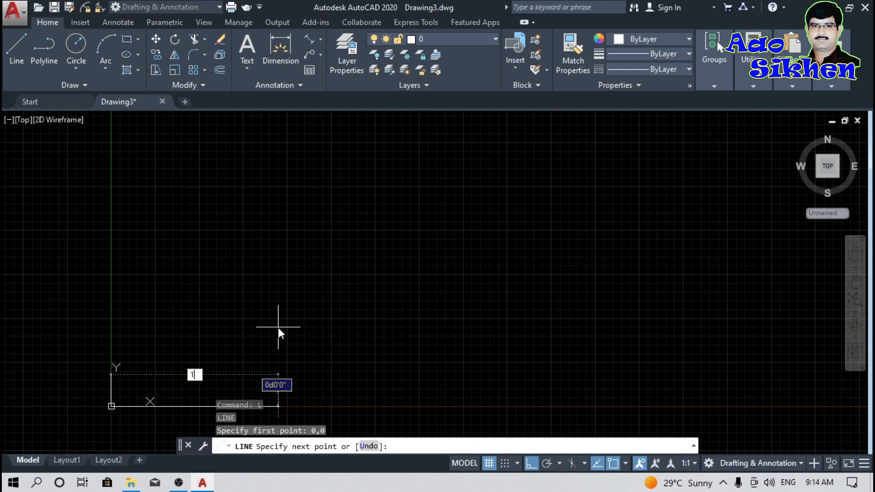
{"action": "type", "text": "5'"}
{"action": "key", "text": "Tab"}
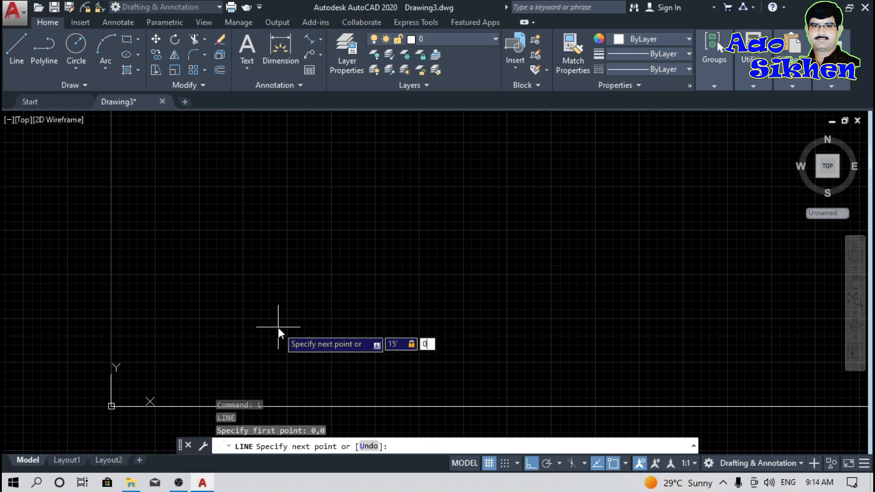
{"action": "key", "text": "Return"}
{"action": "key", "text": "Return"}
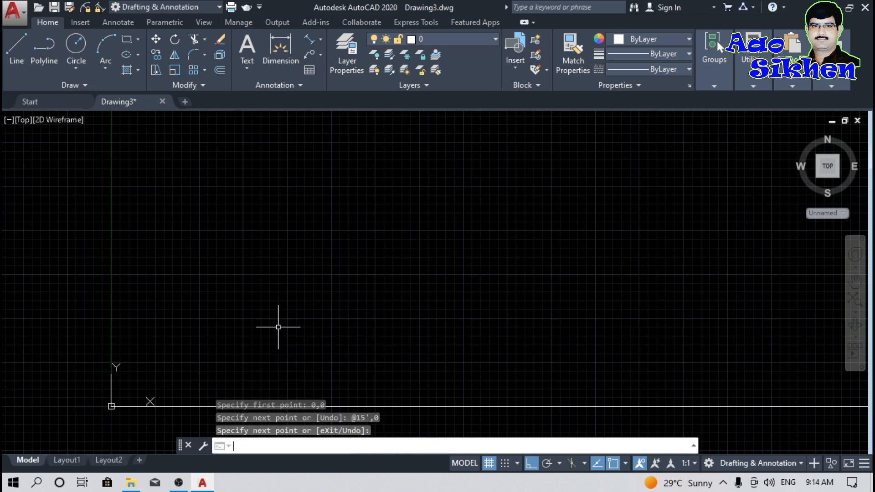
Zoom to All and adjust the view to show the whole 15' line from the origin
{"action": "type", "text": "z"}
{"action": "key", "text": "Return"}
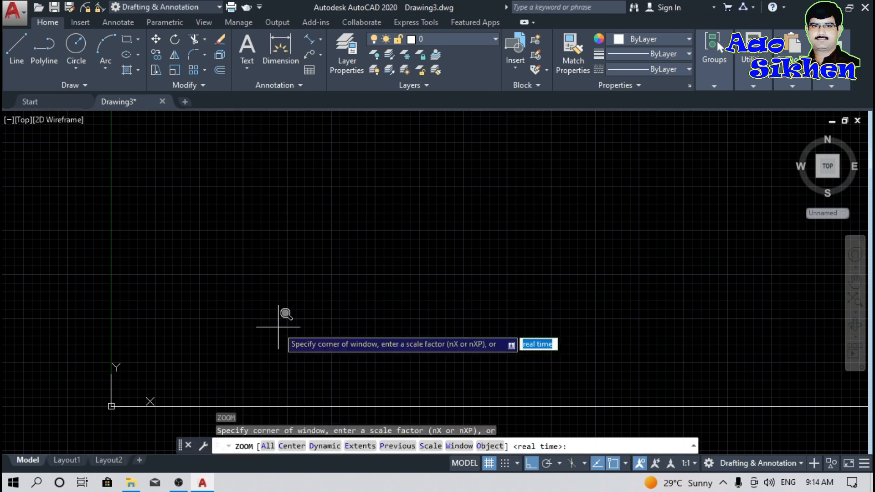
{"action": "type", "text": "a"}
{"action": "key", "text": "Return"}
{"action": "scroll", "coordinate": [278, 327], "scroll_direction": "down", "scroll_amount": 3}
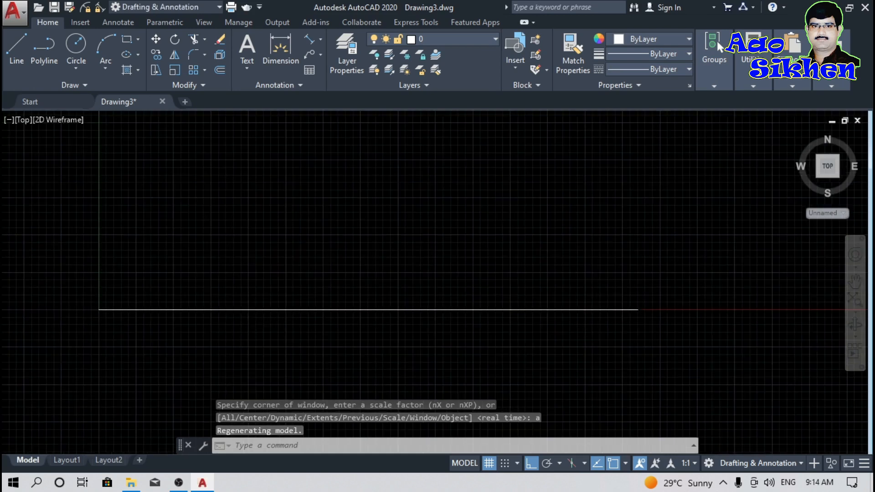
{"action": "scroll", "coordinate": [469, 304], "scroll_direction": "up", "scroll_amount": 2}
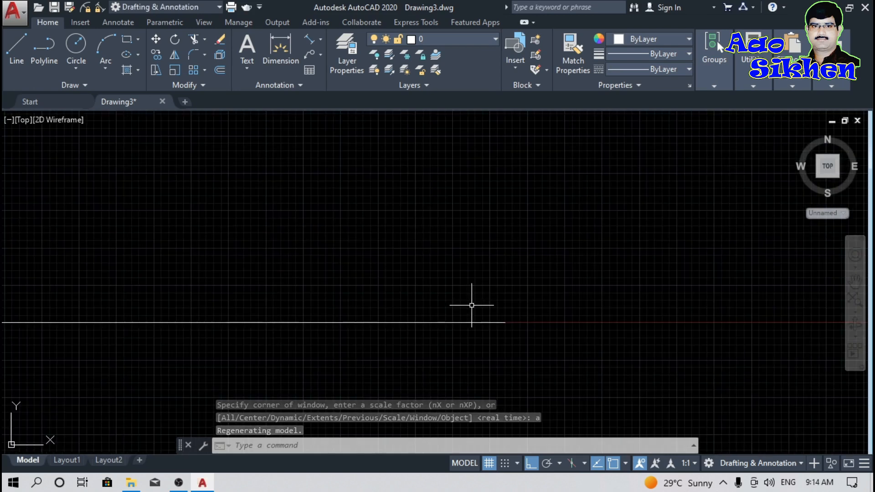
{"action": "scroll", "coordinate": [473, 303], "scroll_direction": "down", "scroll_amount": 1}
{"action": "type", "text": "l"}
{"action": "key", "text": "Return"}
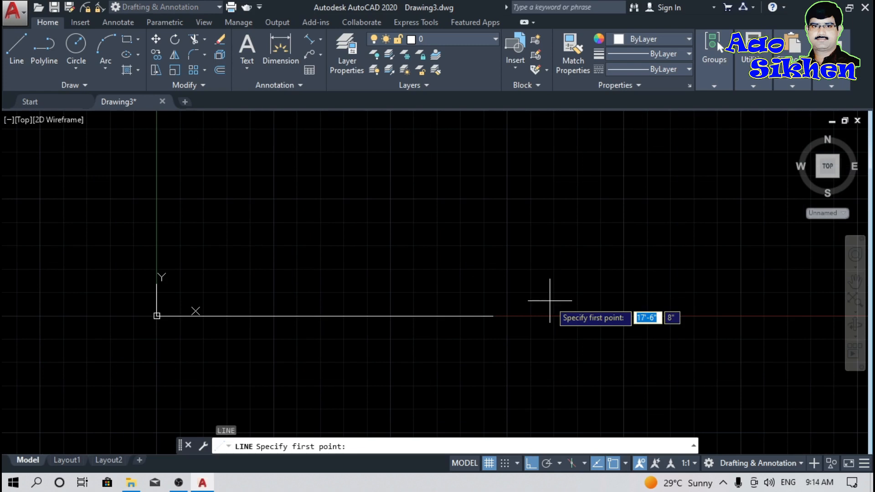
{"action": "type", "text": "0"}
{"action": "key", "text": "Tab"}
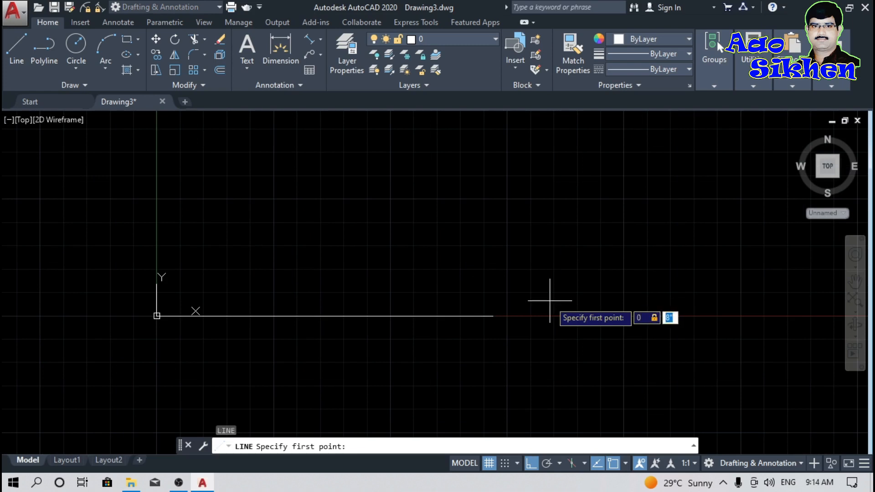
{"action": "key", "text": "Escape"}
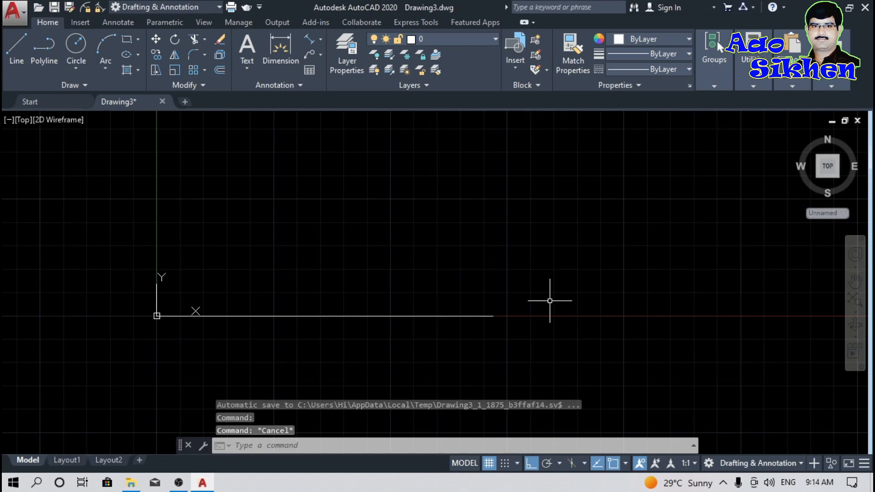
{"action": "type", "text": "l"}
{"action": "key", "text": "Return"}
{"action": "type", "text": "15"}
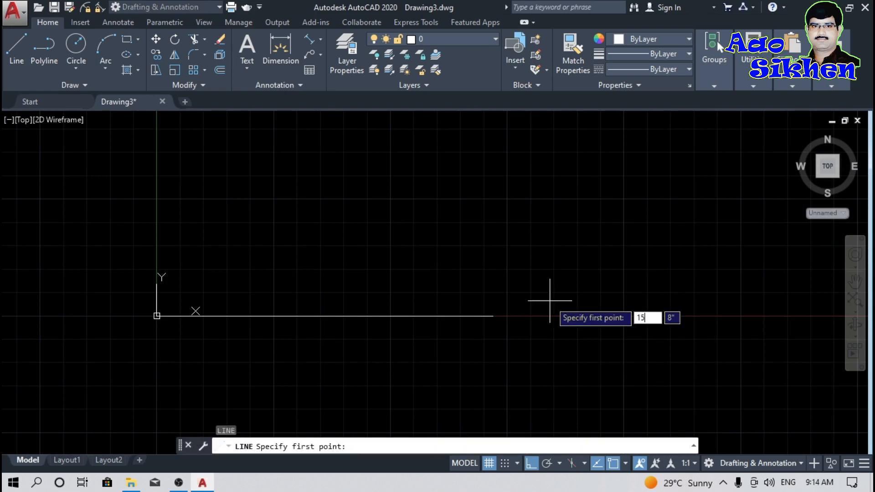
{"action": "key", "text": "Tab"}
{"action": "type", "text": "0"}
{"action": "key", "text": "Return"}
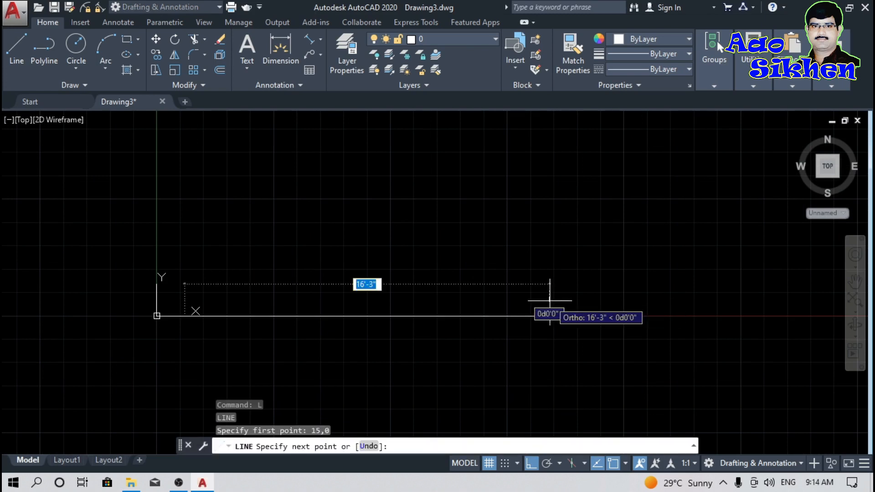
{"action": "key", "text": "Escape"}
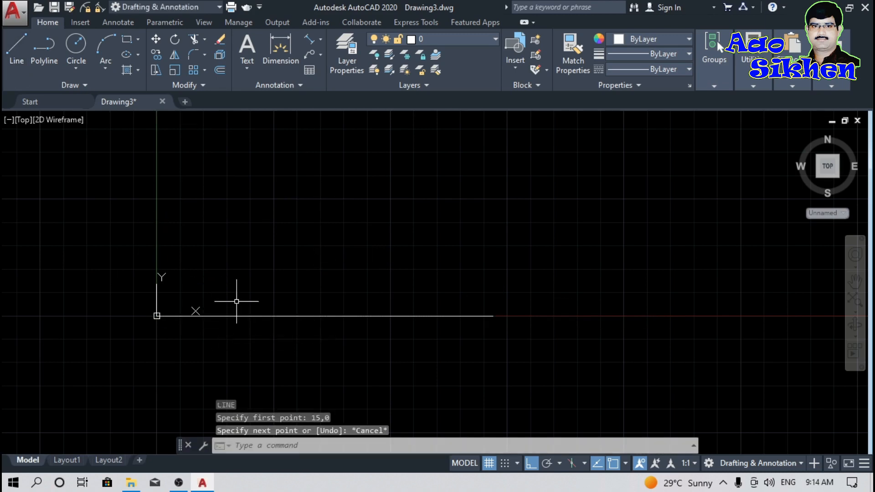
Start a line at 15',0 and draw a 5' segment straight up from the end of the base line
{"action": "type", "text": "l"}
{"action": "key", "text": "Return"}
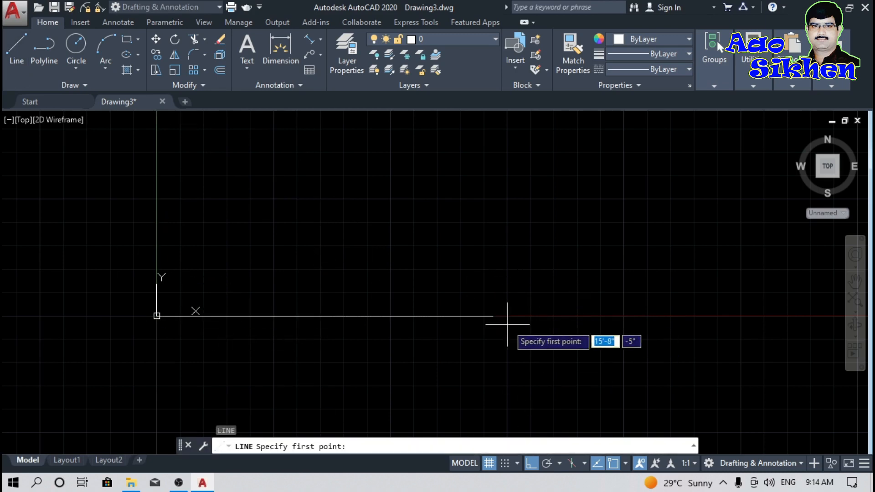
{"action": "type", "text": "15"}
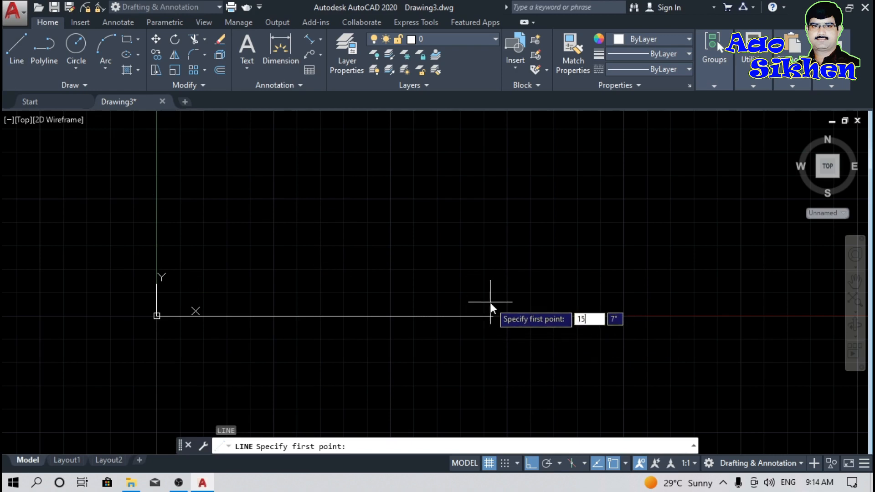
{"action": "type", "text": "',0"}
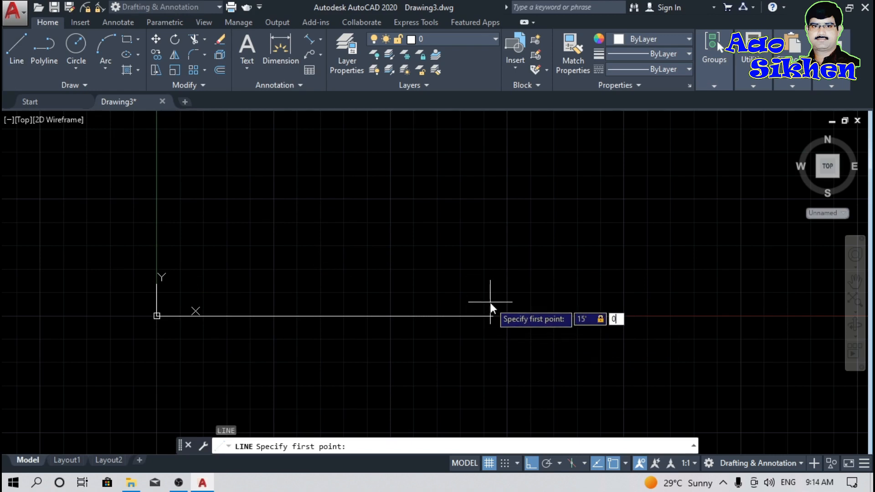
{"action": "key", "text": "Return"}
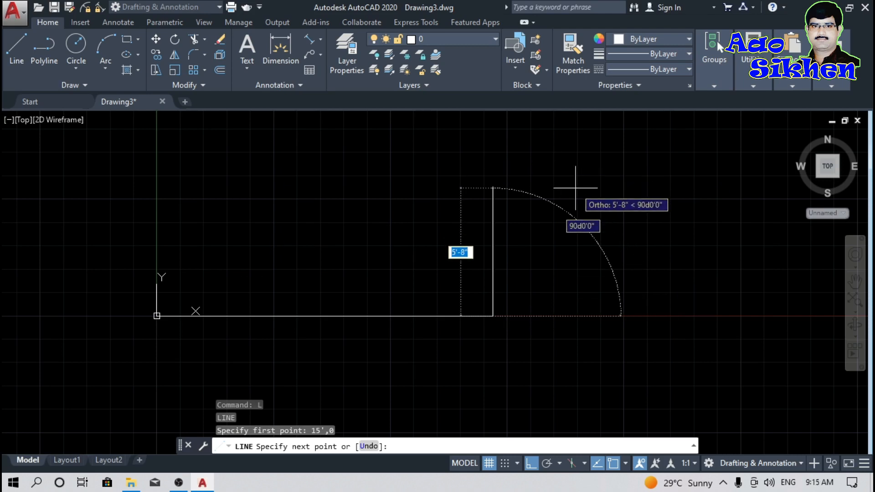
{"action": "type", "text": "5'"}
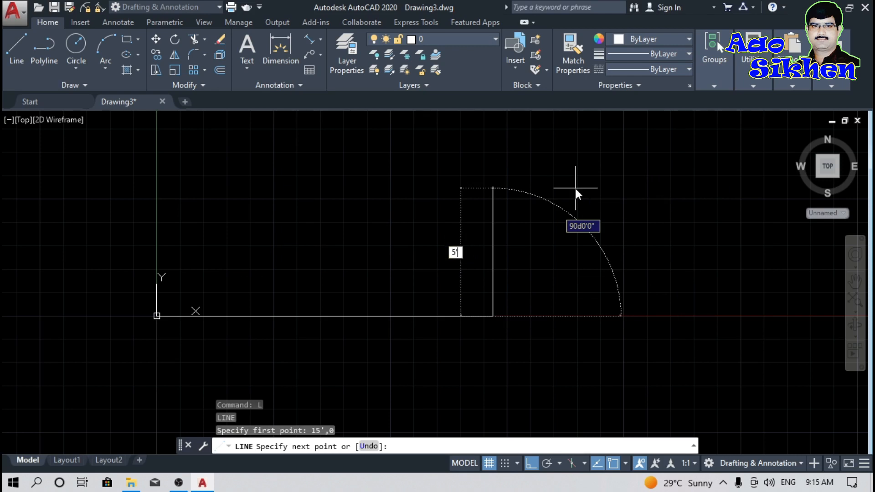
{"action": "key", "text": "Return"}
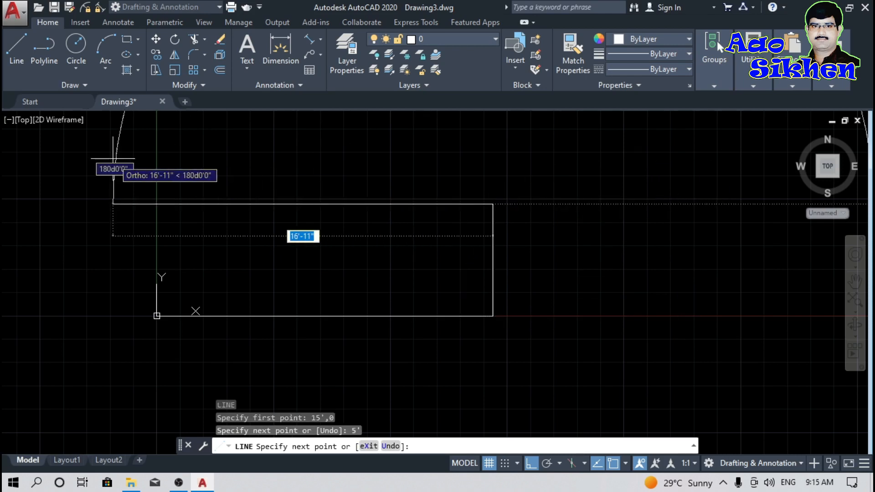
Continue the outline with three 5' segments: toward the Y axis, straight up, and toward the Y axis again
{"action": "type", "text": "5'"}
{"action": "key", "text": "Return"}
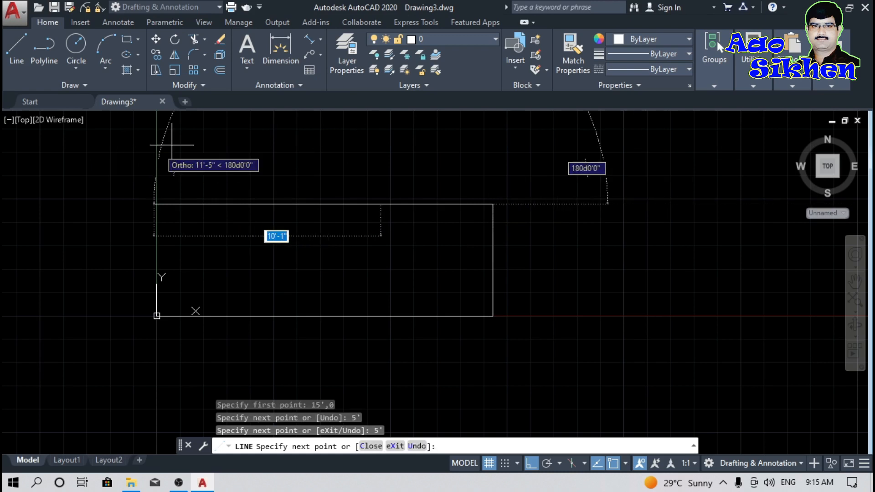
{"action": "type", "text": "5'"}
{"action": "key", "text": "Return"}
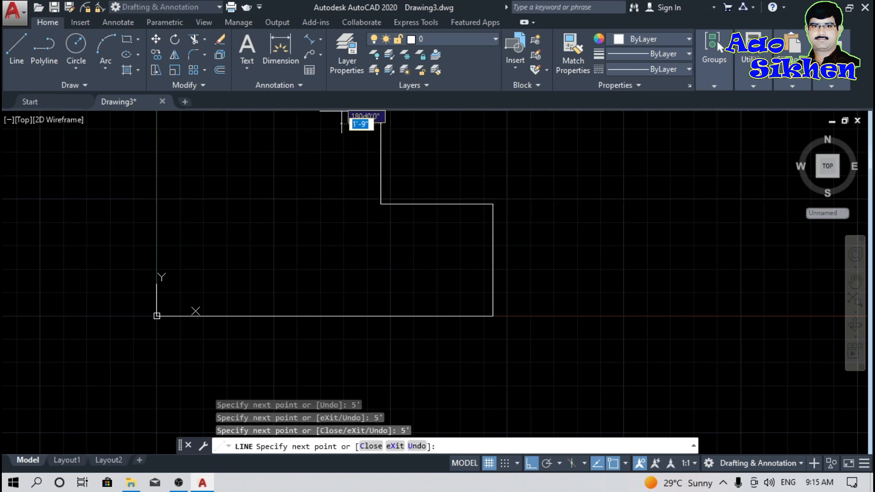
{"action": "type", "text": "5'"}
{"action": "key", "text": "Return"}
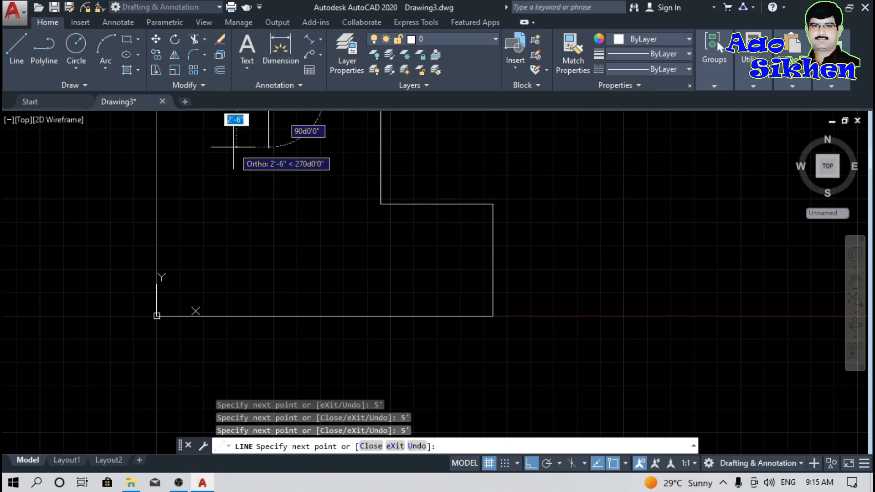
Close the outline at the origin with 5' segments down, toward the Y axis and down, then end the command
{"action": "type", "text": "5'"}
{"action": "key", "text": "Return"}
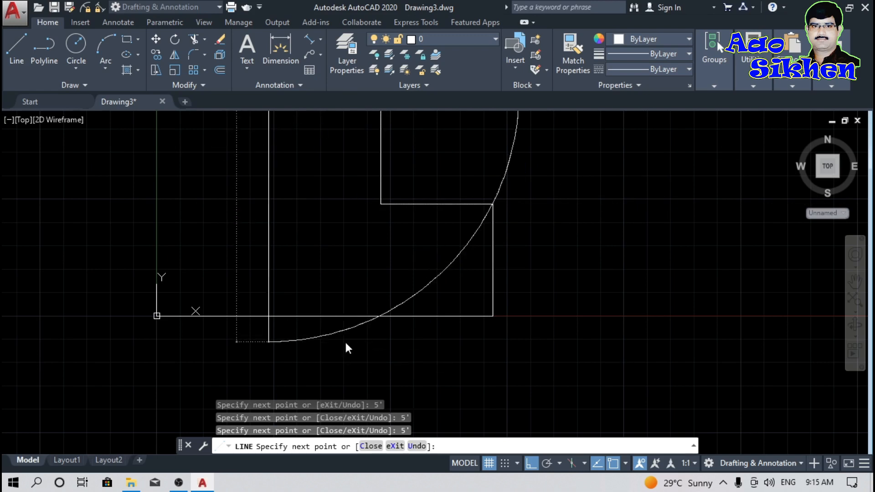
{"action": "type", "text": "5'"}
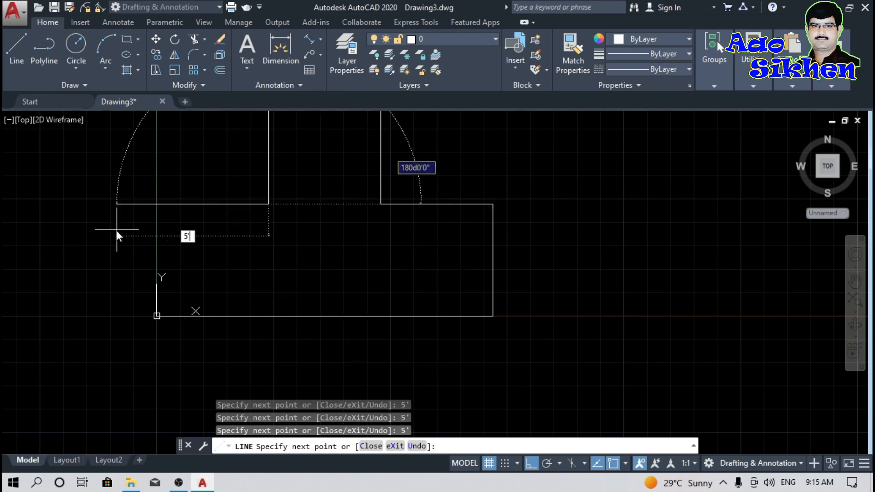
{"action": "key", "text": "Return"}
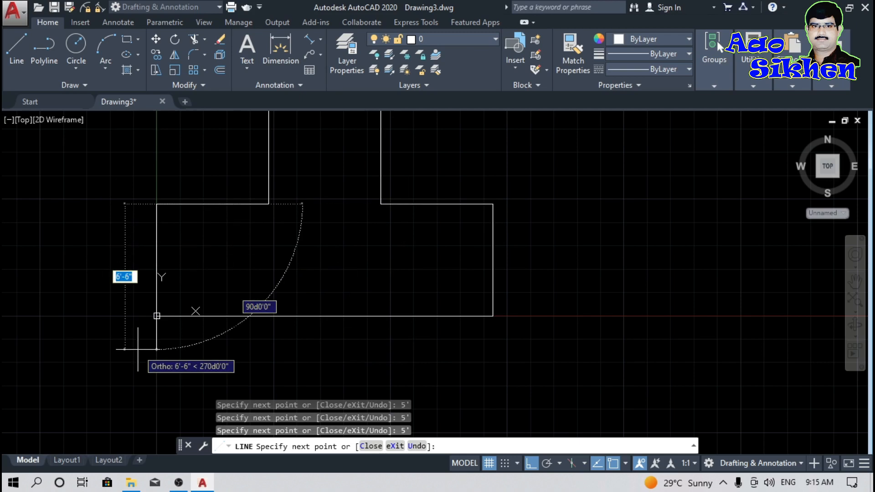
{"action": "type", "text": "5'"}
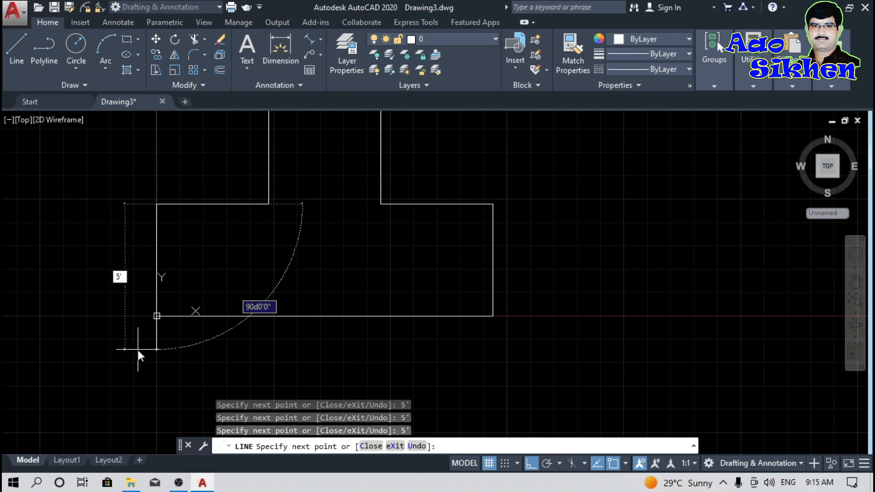
{"action": "key", "text": "Return"}
{"action": "key", "text": "Return"}
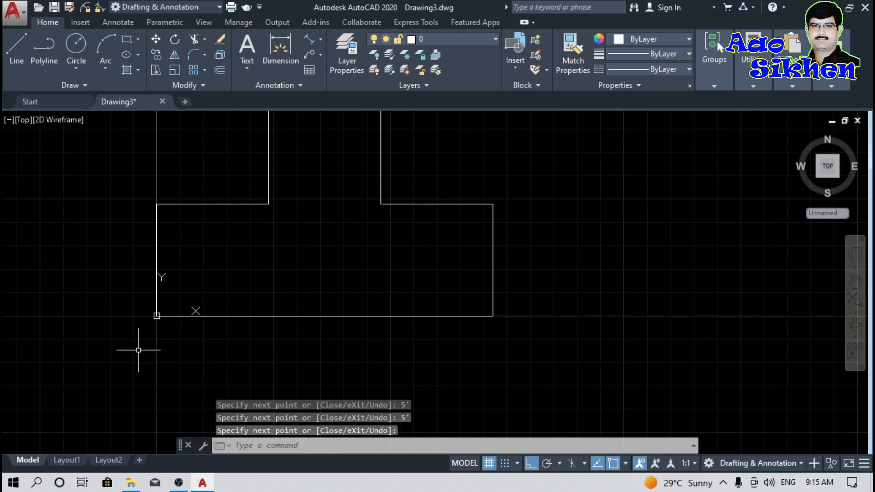
Turn Ortho off and draw a 15' line at 0 degrees along the X axis, starting a short gap beyond the finished outline
{"action": "scroll", "coordinate": [230, 326], "scroll_direction": "down", "scroll_amount": 5}
{"action": "scroll", "coordinate": [263, 289], "scroll_direction": "up", "scroll_amount": 4}
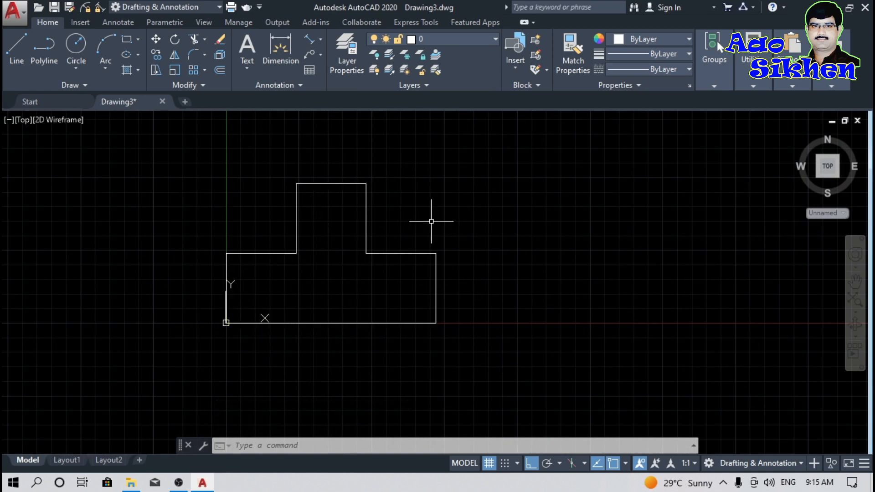
{"action": "middle_click_drag", "start_coordinate": [461, 279], "coordinate": [392, 280]}
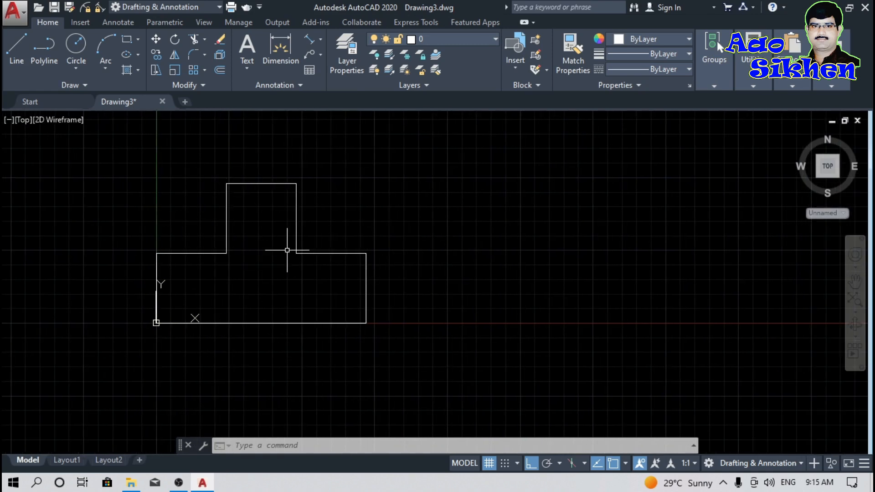
{"action": "key", "text": "F8"}
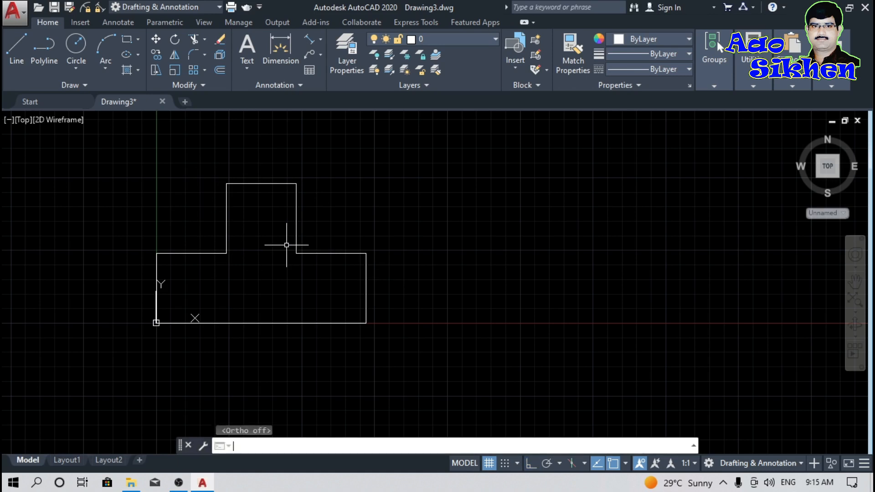
{"action": "left_click", "coordinate": [16, 46]}
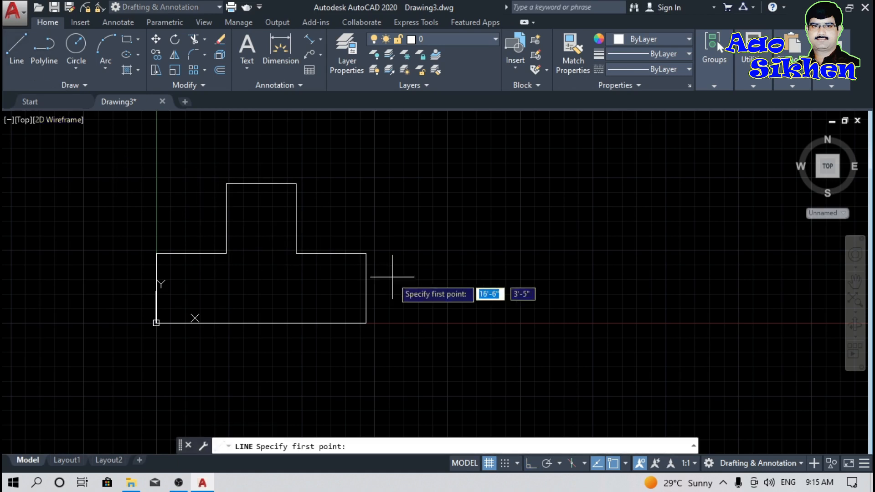
{"action": "left_click", "coordinate": [438, 322]}
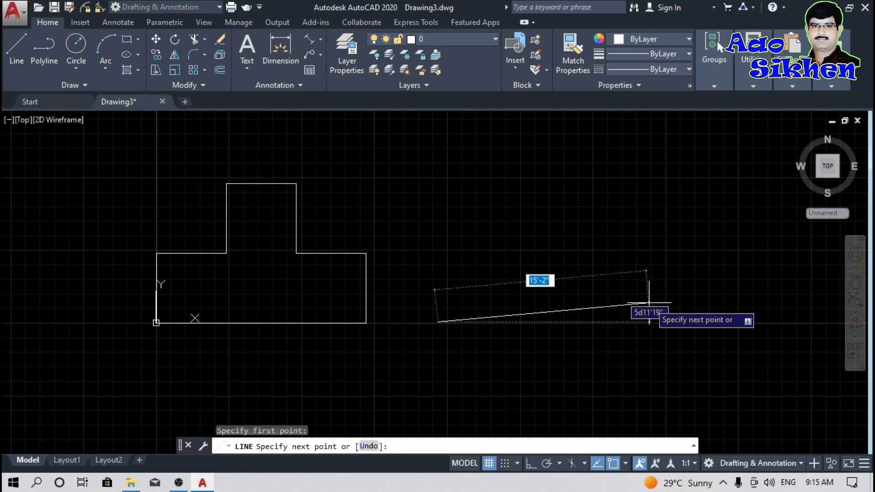
{"action": "key", "text": "shift"}
{"action": "key", "text": "BackSpace"}
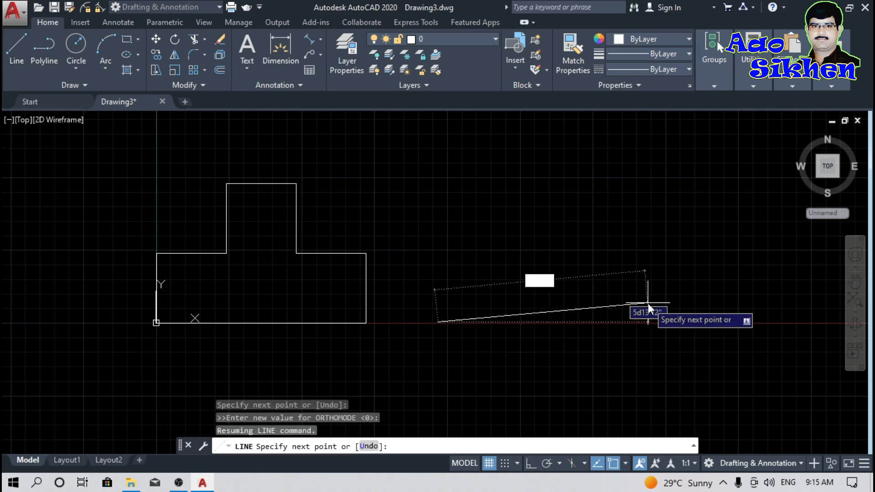
{"action": "type", "text": "15'"}
{"action": "key", "text": "Tab"}
{"action": "type", "text": "0"}
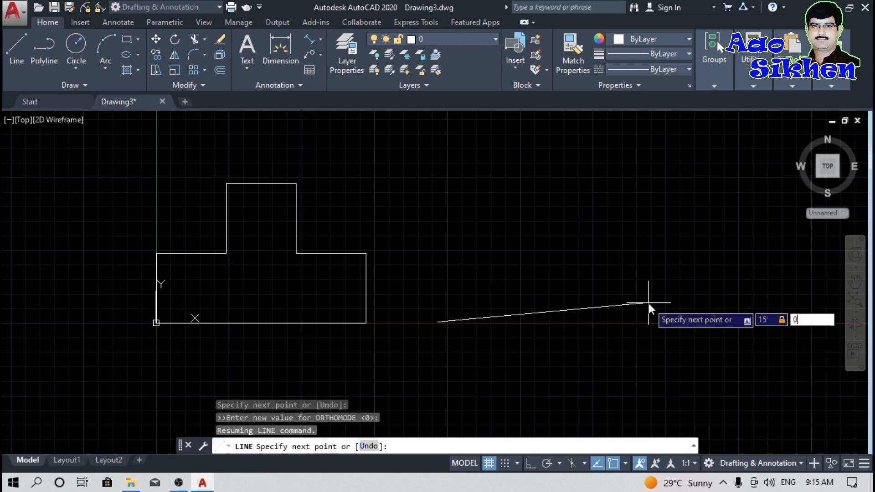
{"action": "key", "text": "Return"}
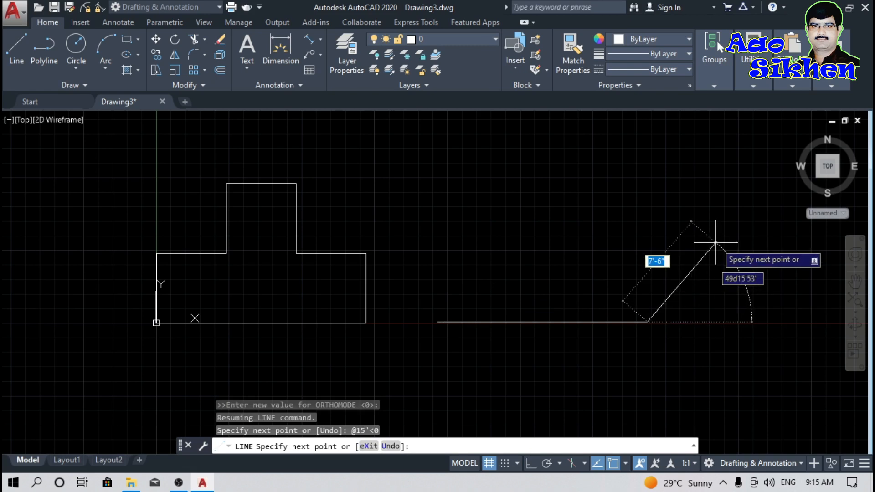
Continue from the end of the new 15' base line with a 5' segment at 90 degrees and a 5' segment at 180 degrees
{"action": "type", "text": "5'"}
{"action": "key", "text": "Tab"}
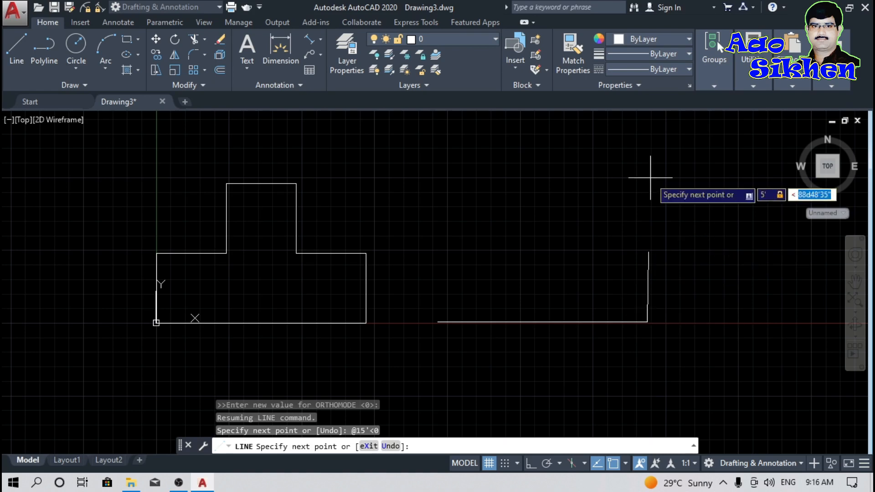
{"action": "type", "text": "90"}
{"action": "key", "text": "Return"}
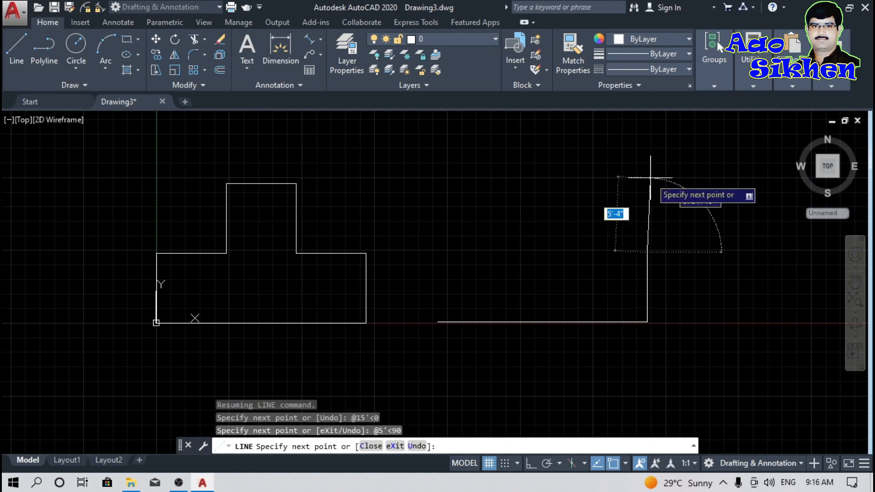
{"action": "type", "text": "5'"}
{"action": "key", "text": "Tab"}
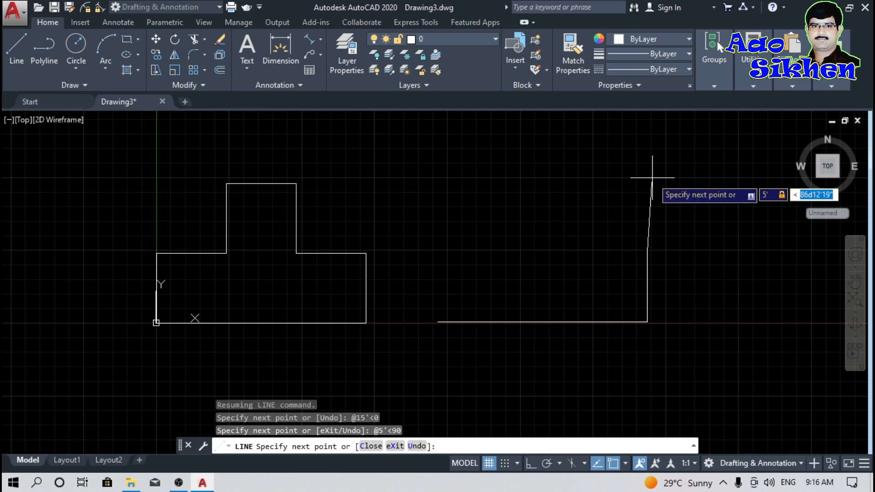
{"action": "type", "text": "180"}
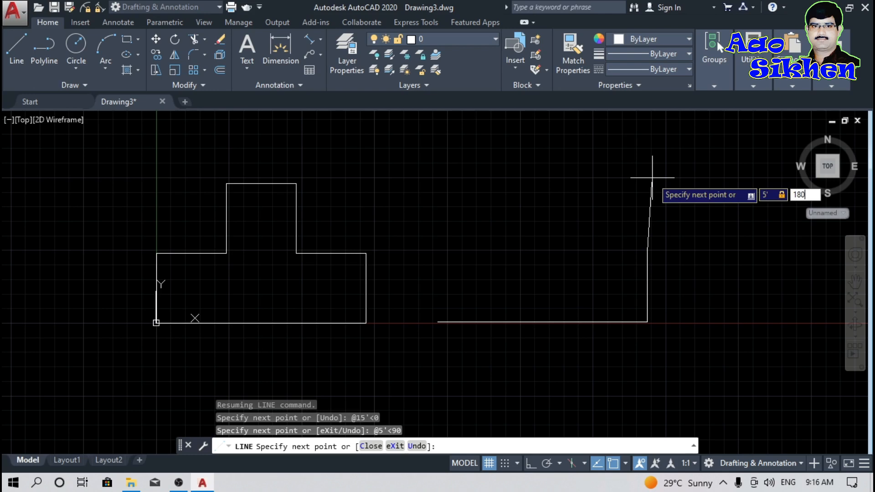
{"action": "key", "text": "Return"}
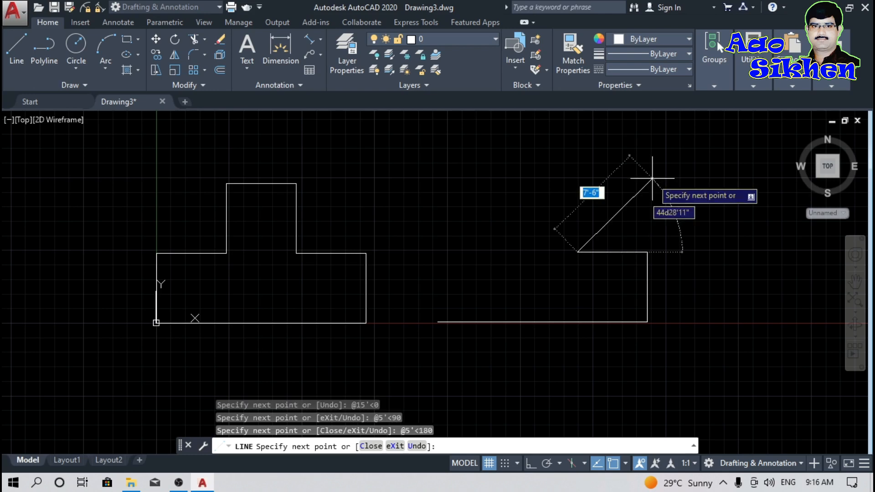
Draw the raised middle part's first side and top edge as 5' segments at 90 and 180 degrees
{"action": "type", "text": "5'"}
{"action": "key", "text": "Tab"}
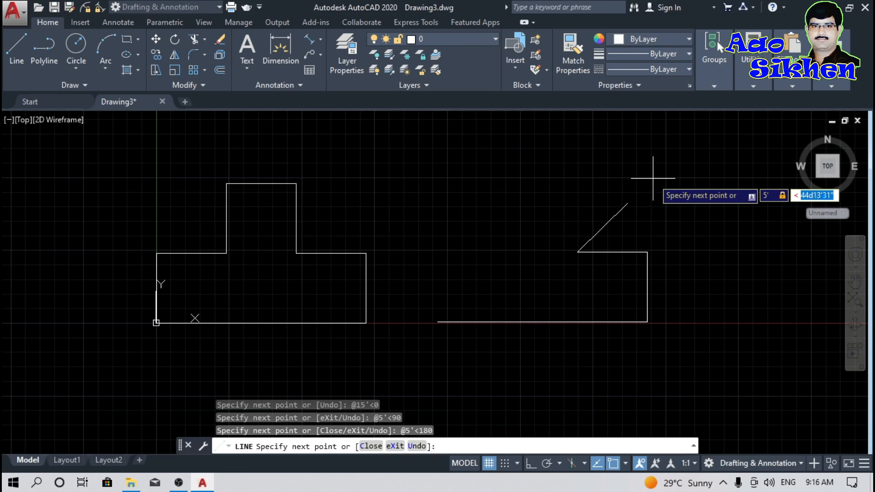
{"action": "type", "text": "90"}
{"action": "key", "text": "Return"}
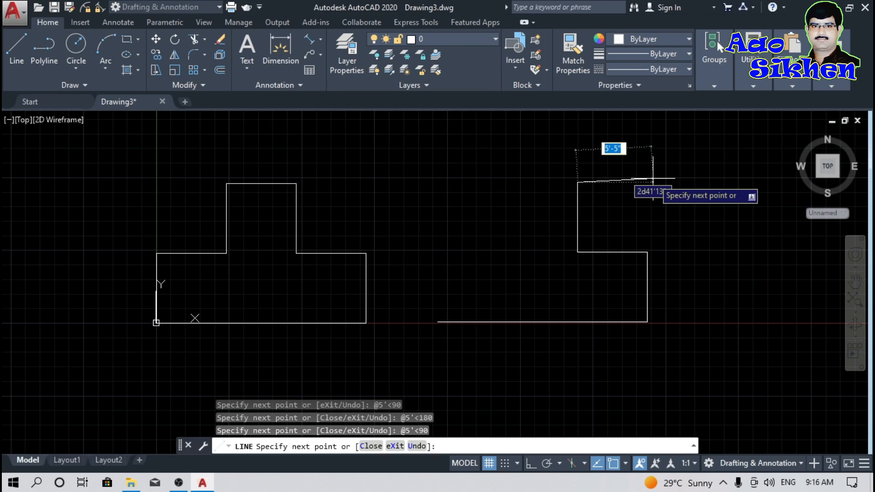
{"action": "type", "text": "5'"}
{"action": "key", "text": "Tab"}
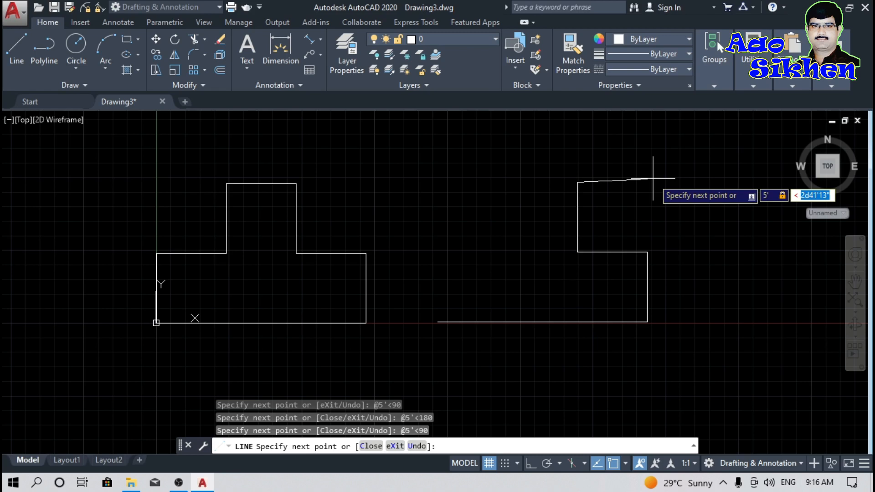
{"action": "type", "text": "180"}
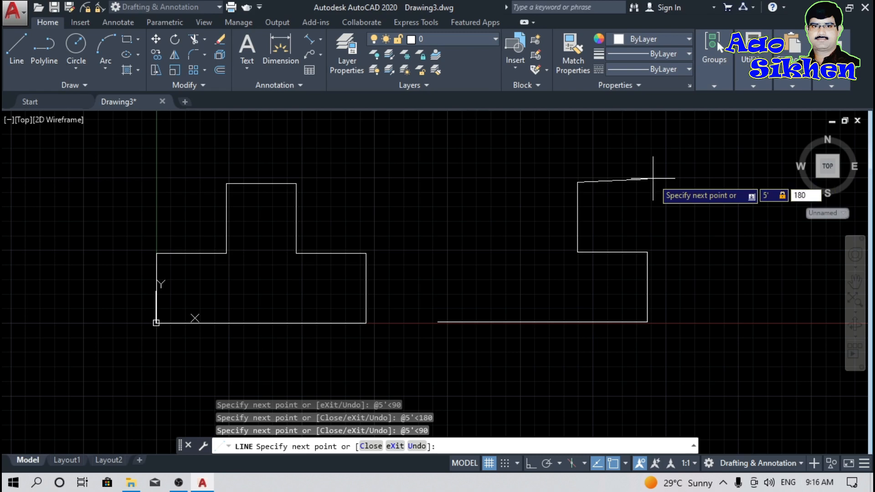
{"action": "key", "text": "Return"}
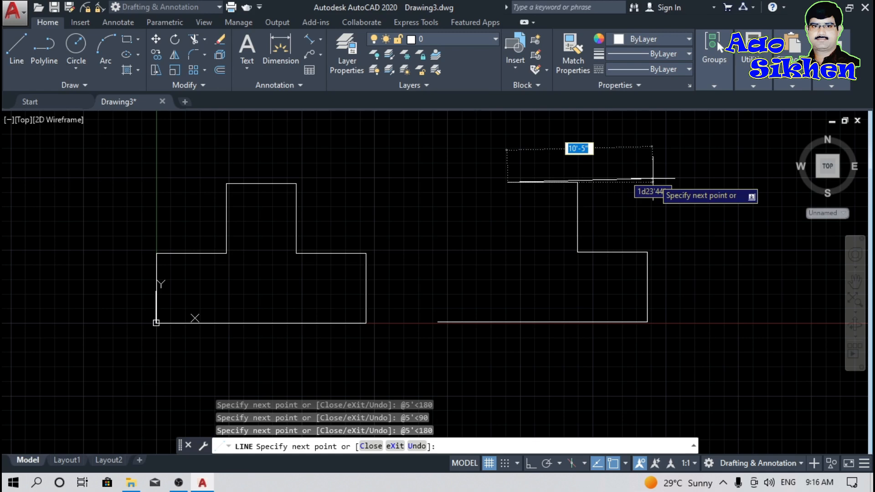
Bring the outline down from the raised part with a 5' segment at 270 degrees, followed by a 5' segment at 180 degrees
{"action": "type", "text": "5"}
{"action": "key", "text": "Tab"}
{"action": "type", "text": "270"}
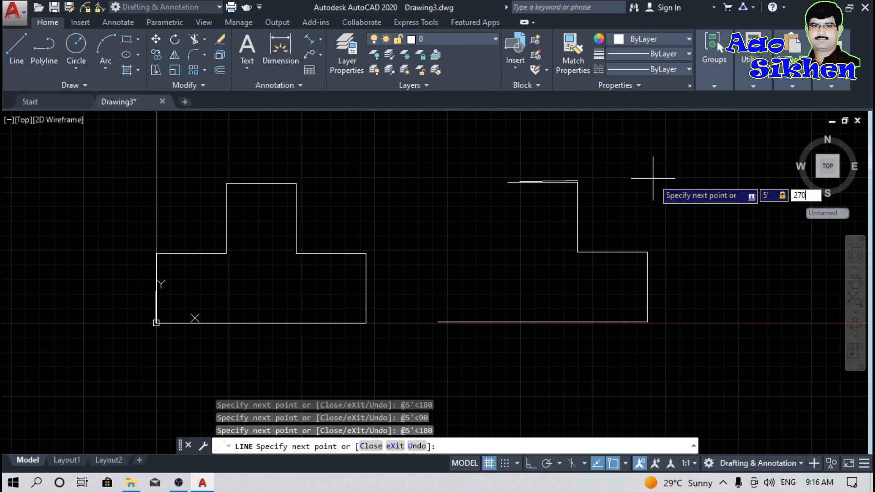
{"action": "key", "text": "Return"}
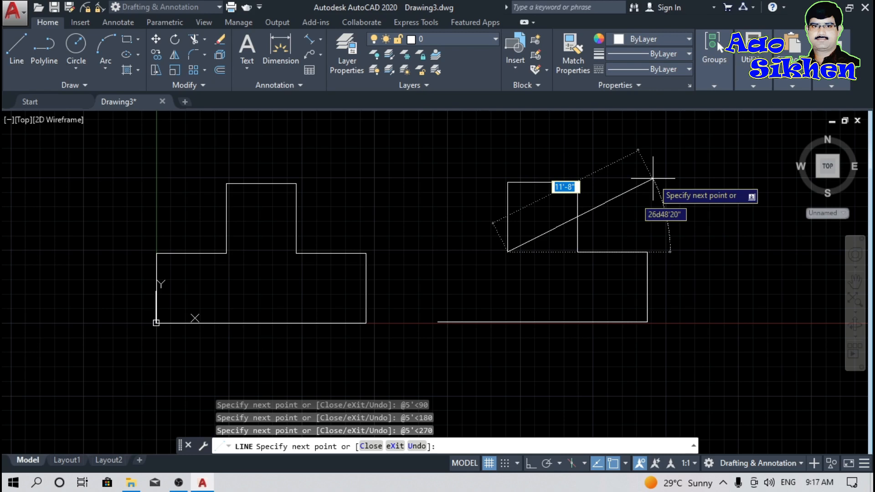
{"action": "type", "text": "5'"}
{"action": "key", "text": "Tab"}
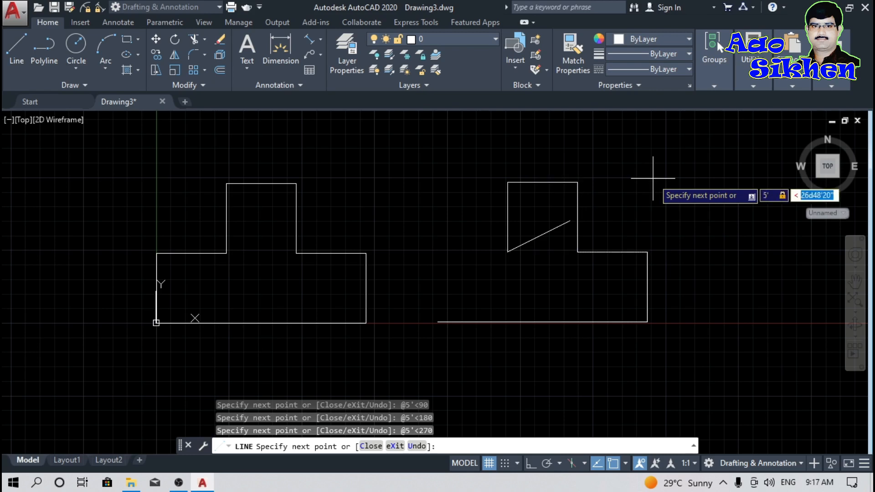
{"action": "type", "text": "180"}
{"action": "key", "text": "Return"}
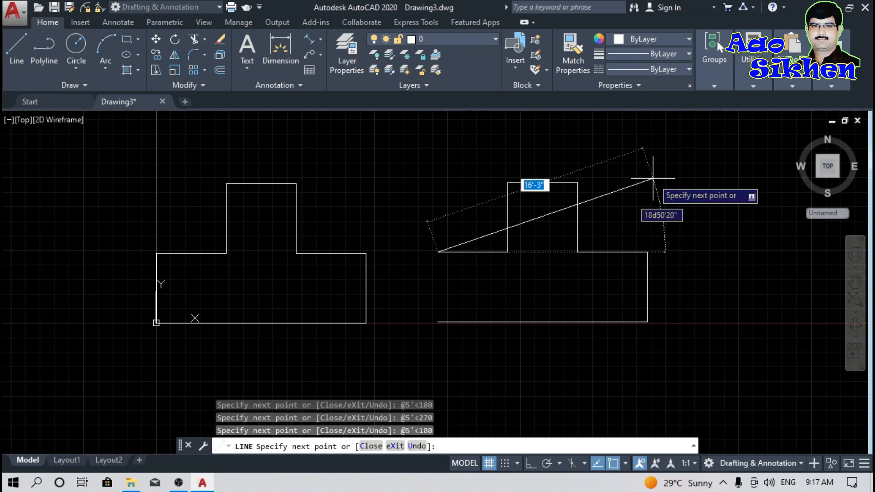
Close the second outline at its starting point with a 5' segment at 270 degrees and end the line command
{"action": "type", "text": "5'"}
{"action": "key", "text": "Tab"}
{"action": "type", "text": "270"}
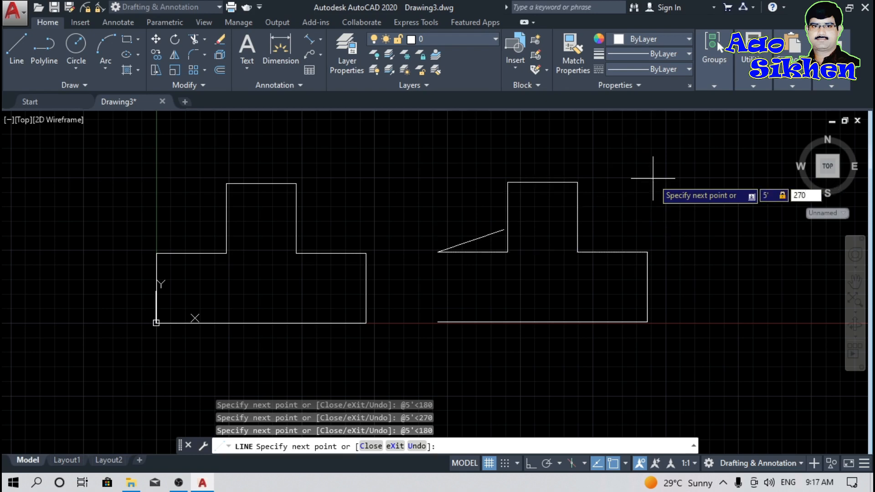
{"action": "key", "text": "Return"}
{"action": "key", "text": "Return"}
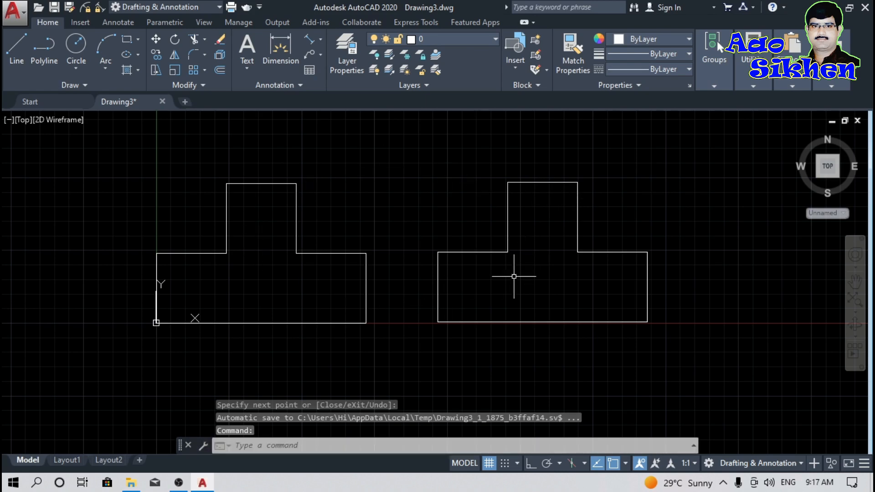
{"action": "scroll", "coordinate": [417, 307], "scroll_direction": "down", "scroll_amount": 4}
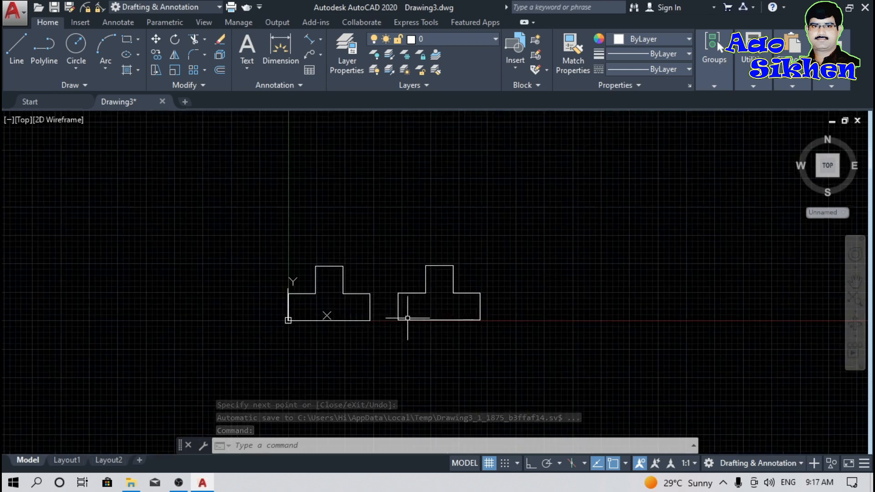
{"action": "scroll", "coordinate": [477, 318], "scroll_direction": "up", "scroll_amount": 4}
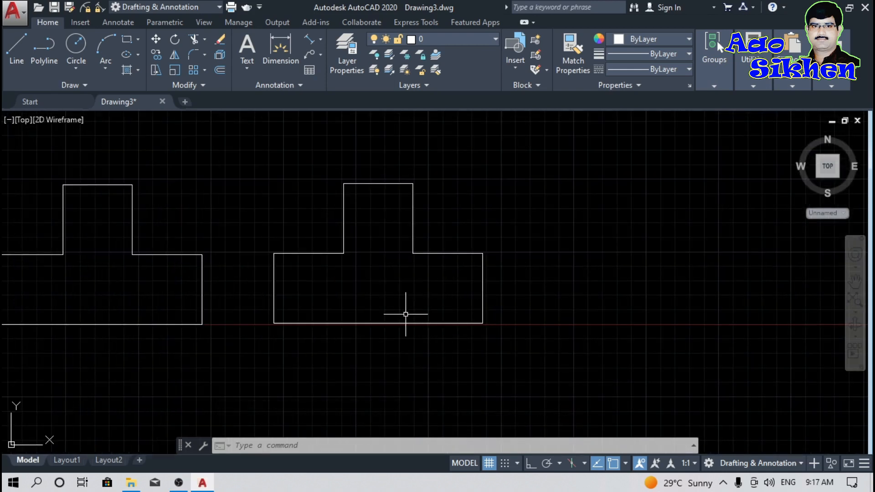
{"action": "scroll", "coordinate": [401, 351], "scroll_direction": "down", "scroll_amount": 4}
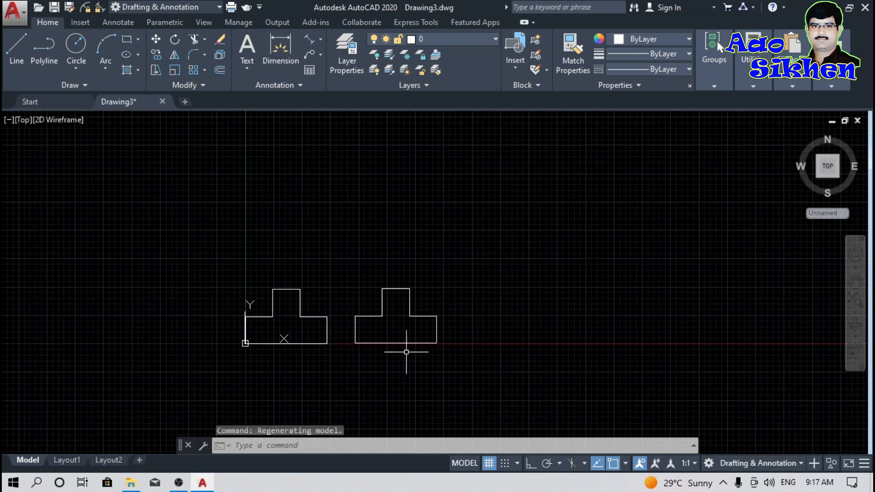
{"action": "scroll", "coordinate": [408, 349], "scroll_direction": "up", "scroll_amount": 4}
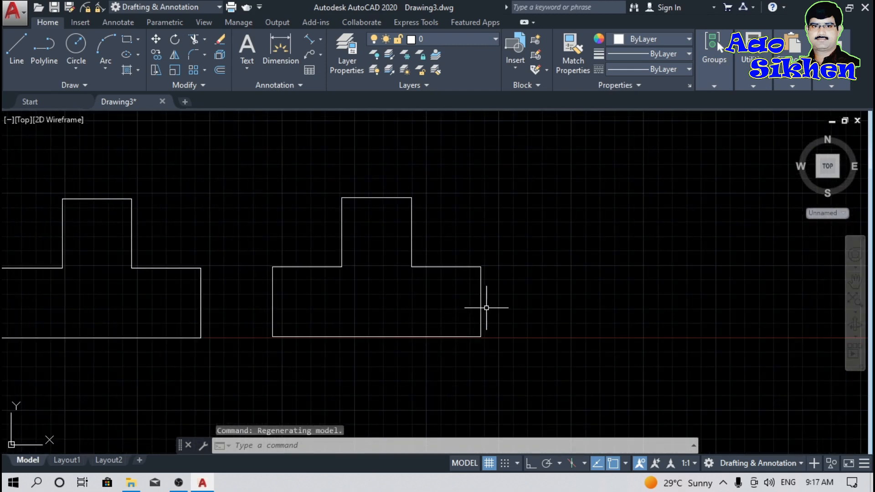
{"action": "scroll", "coordinate": [529, 262], "scroll_direction": "down", "scroll_amount": 2}
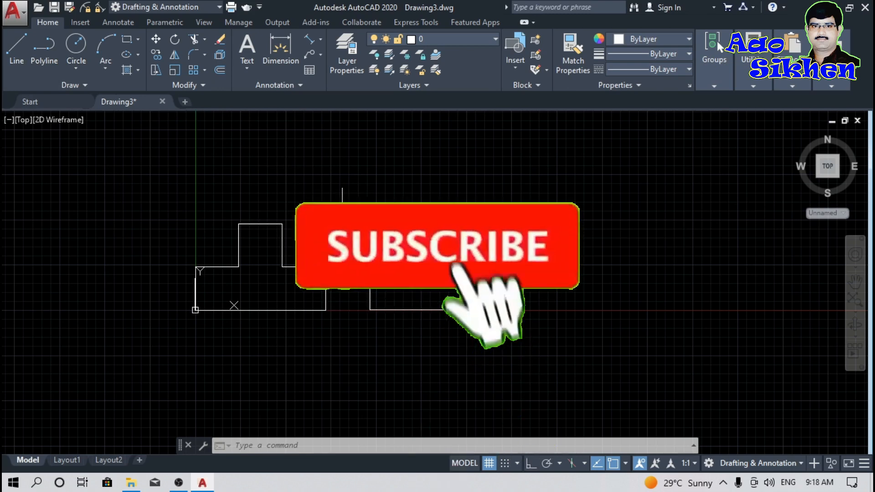
{"action": "scroll", "coordinate": [340, 279], "scroll_direction": "up", "scroll_amount": 2}
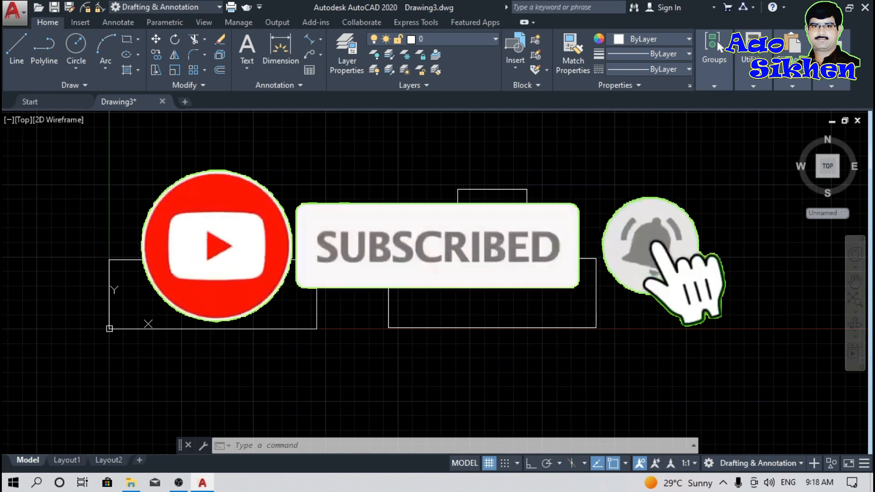